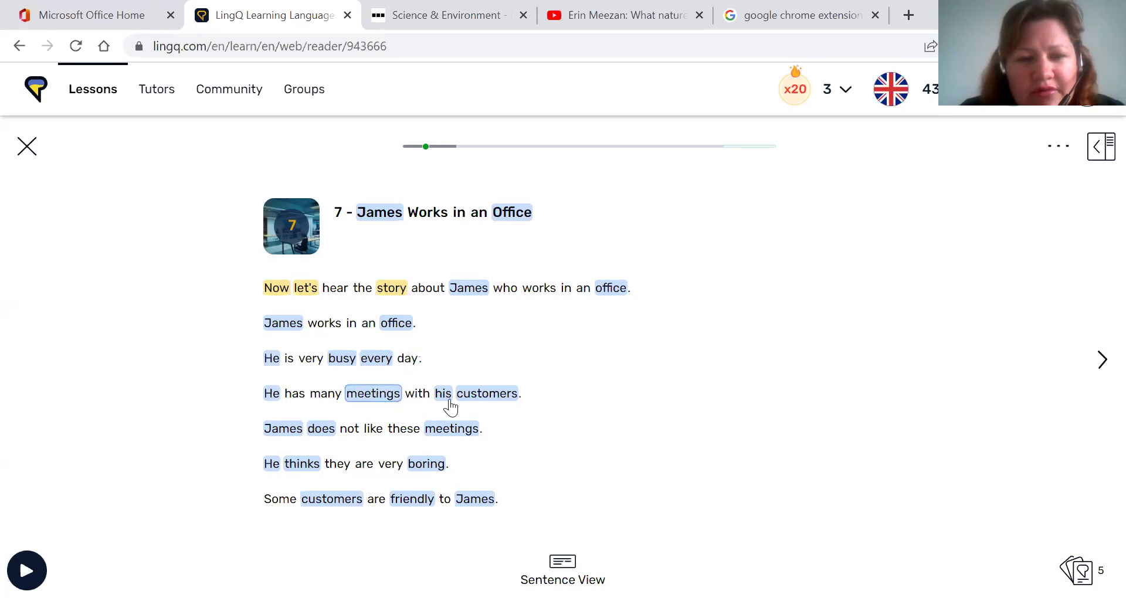
Save the popular Ukrainian meaning "клієнти" for the word "customers" in the sentence about James's meetings.
{"action": "left_click", "coordinate": [496, 399]}
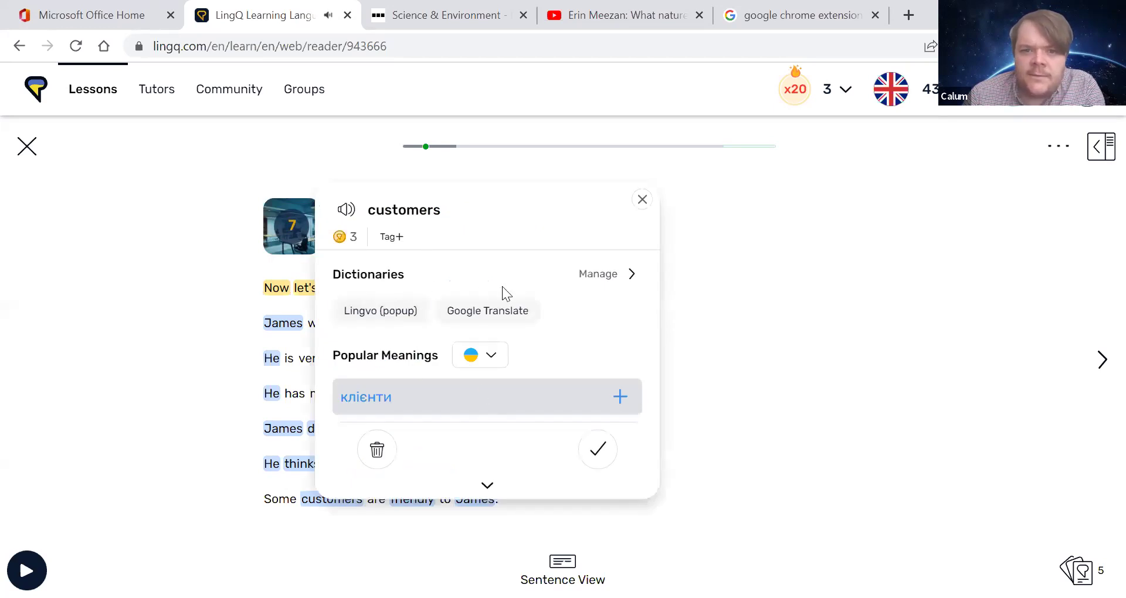
{"action": "left_click", "coordinate": [485, 487]}
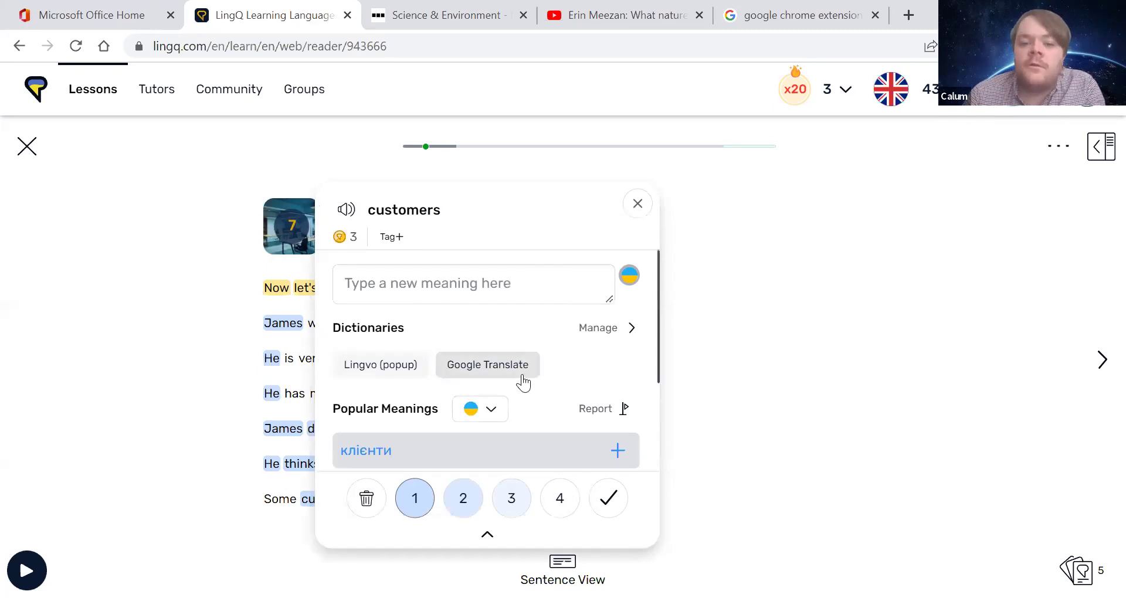
{"action": "scroll", "coordinate": [524, 383], "scroll_direction": "down", "scroll_amount": 1}
{"action": "scroll", "coordinate": [523, 383], "scroll_direction": "up", "scroll_amount": 1}
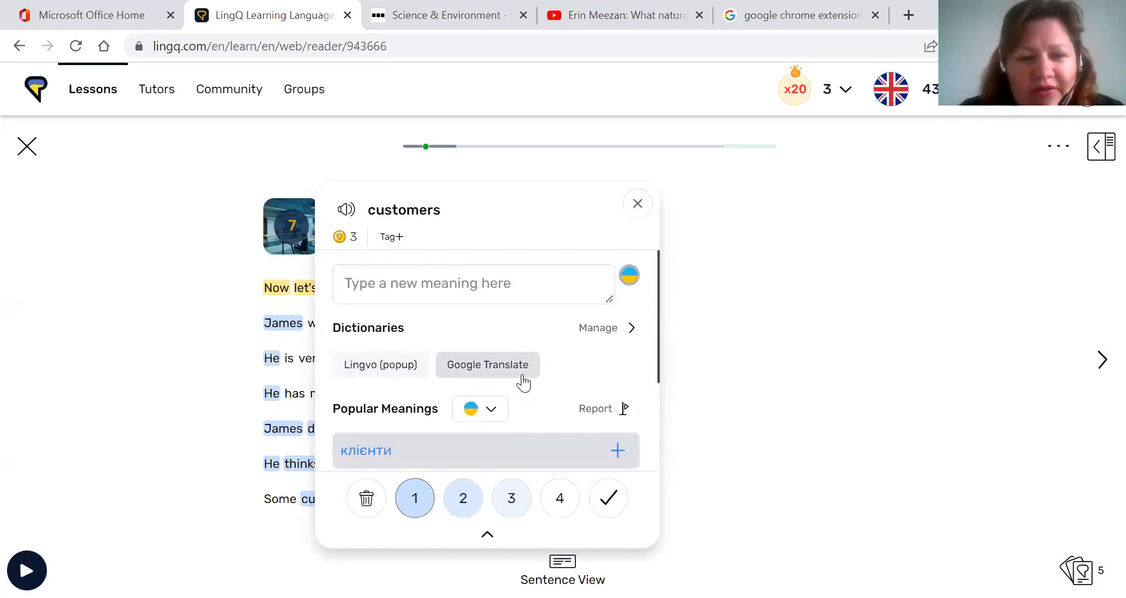
{"action": "scroll", "coordinate": [503, 360], "scroll_direction": "down", "scroll_amount": 1}
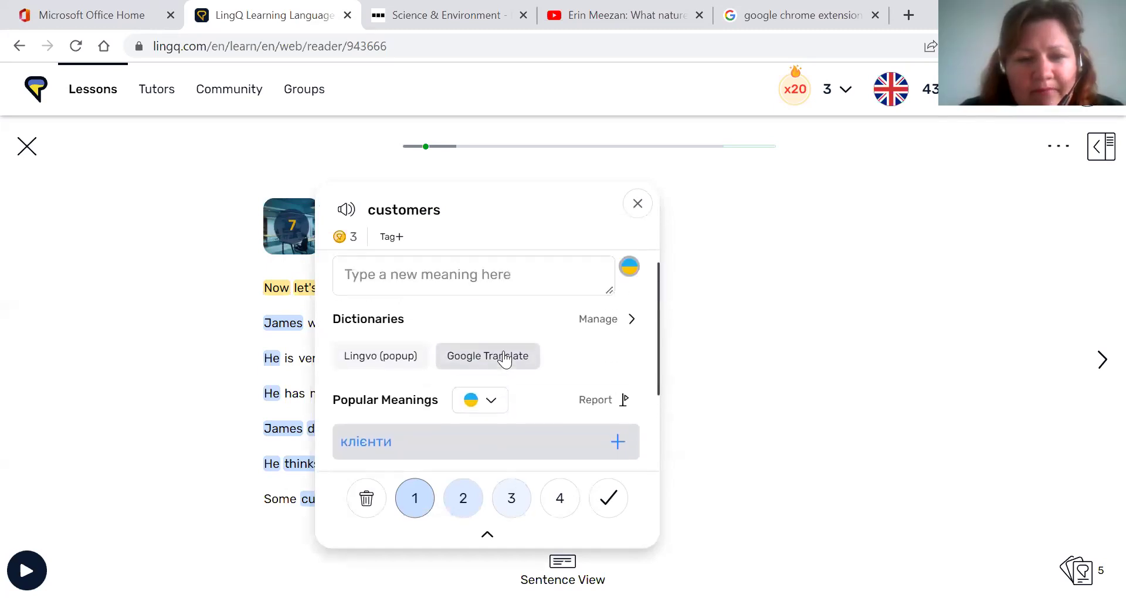
{"action": "scroll", "coordinate": [503, 359], "scroll_direction": "down", "scroll_amount": 2}
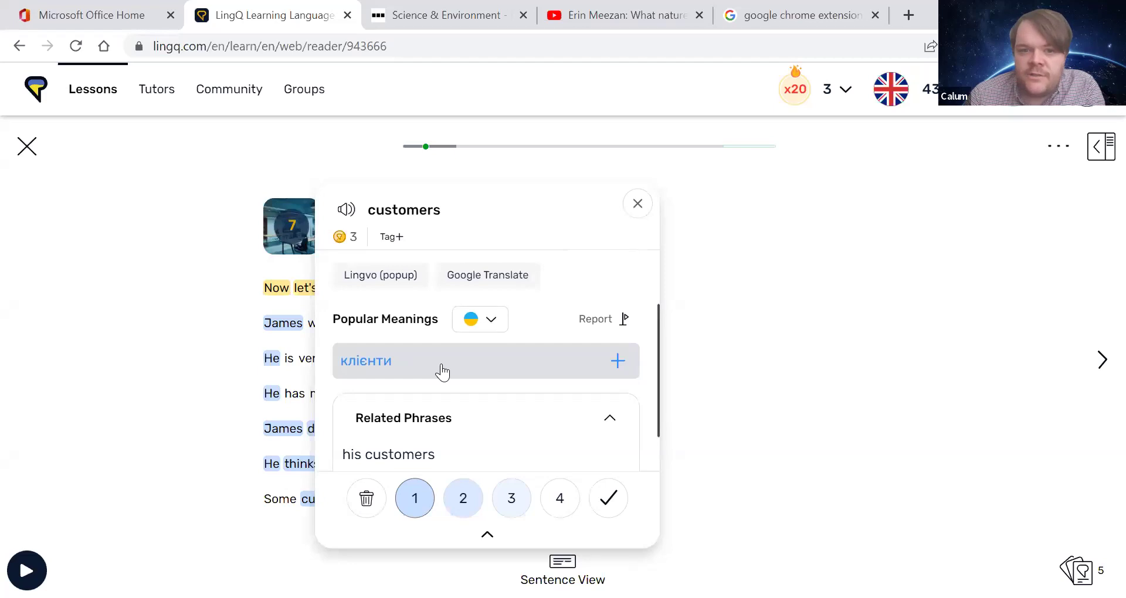
{"action": "scroll", "coordinate": [428, 367], "scroll_direction": "up", "scroll_amount": 1}
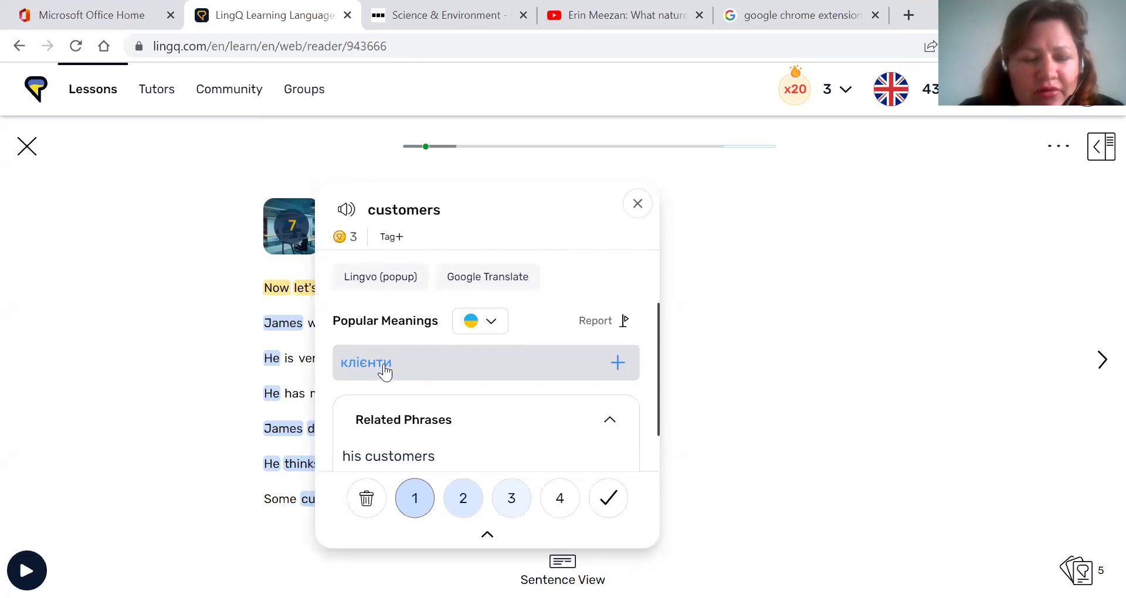
{"action": "scroll", "coordinate": [382, 370], "scroll_direction": "up", "scroll_amount": 2}
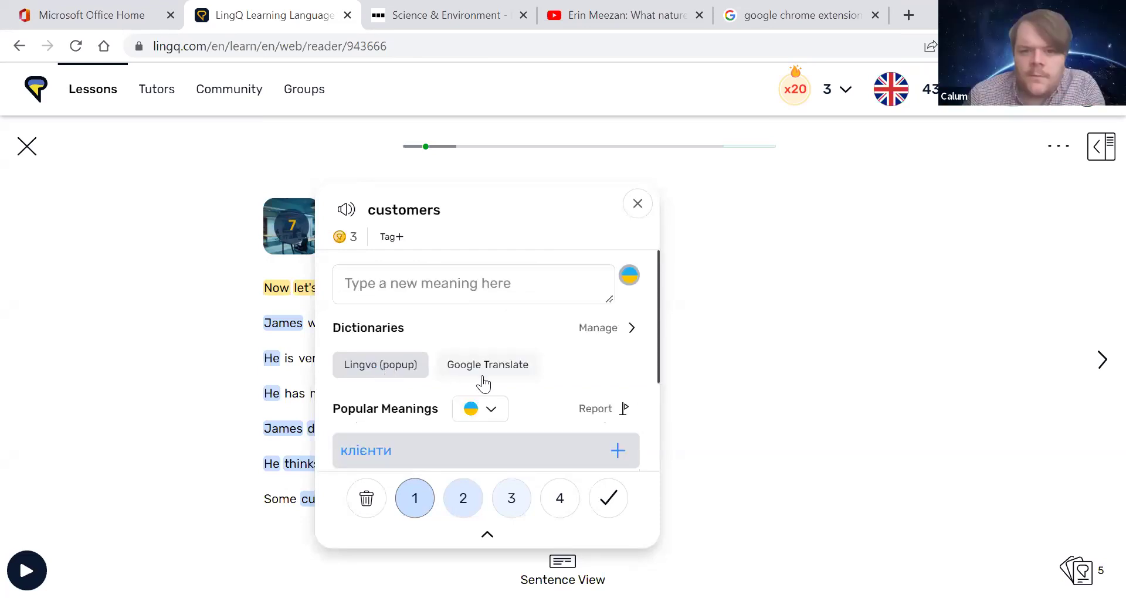
{"action": "left_click", "coordinate": [414, 450]}
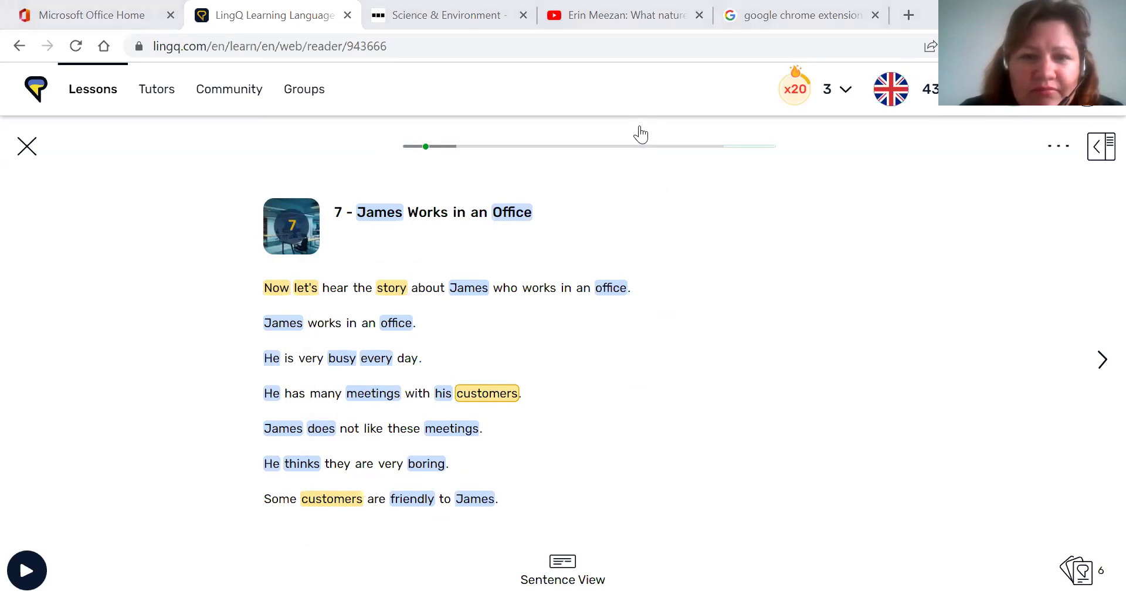
Reopen the saved word "customers" and mark it as known.
{"action": "left_click", "coordinate": [495, 394]}
{"action": "left_click", "coordinate": [485, 356]}
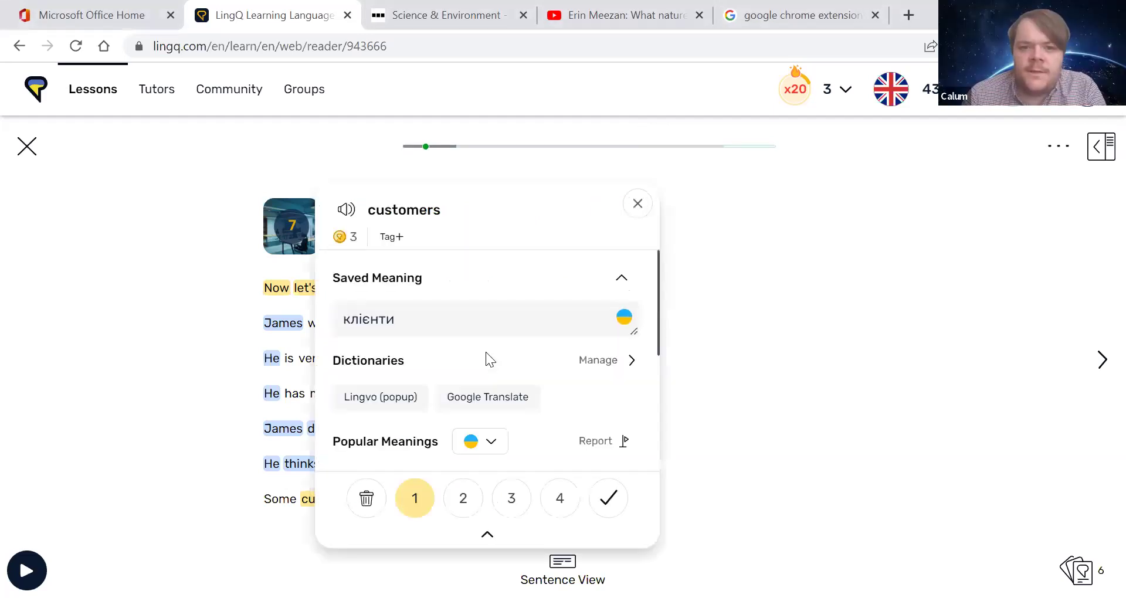
{"action": "left_click", "coordinate": [612, 501]}
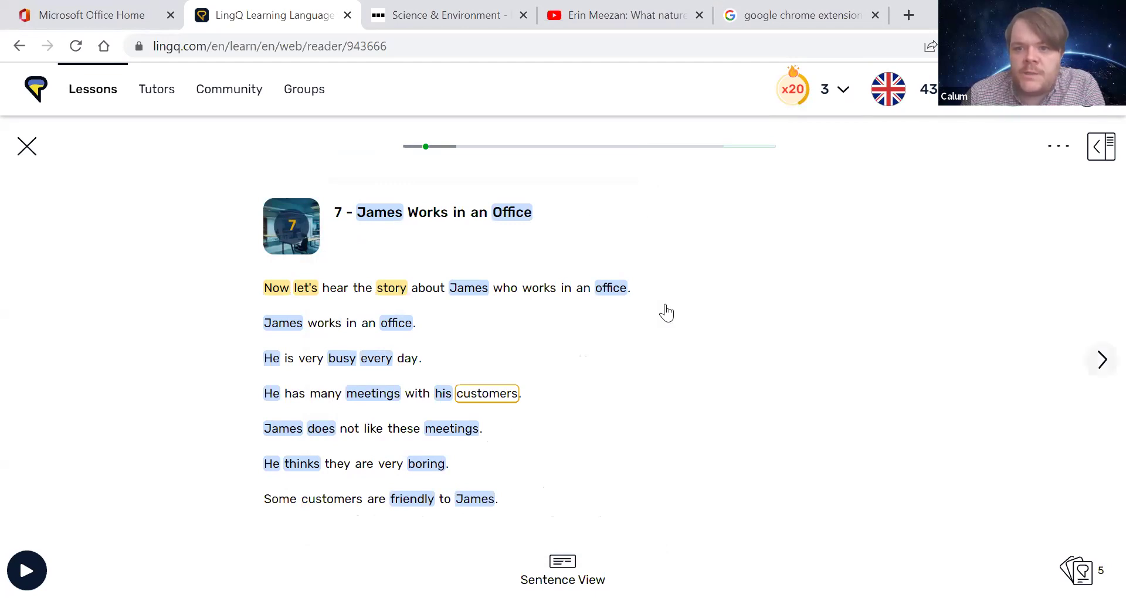
Advance to the lesson's second page, marking all remaining blue words on the first page as known.
{"action": "left_click", "coordinate": [1100, 360]}
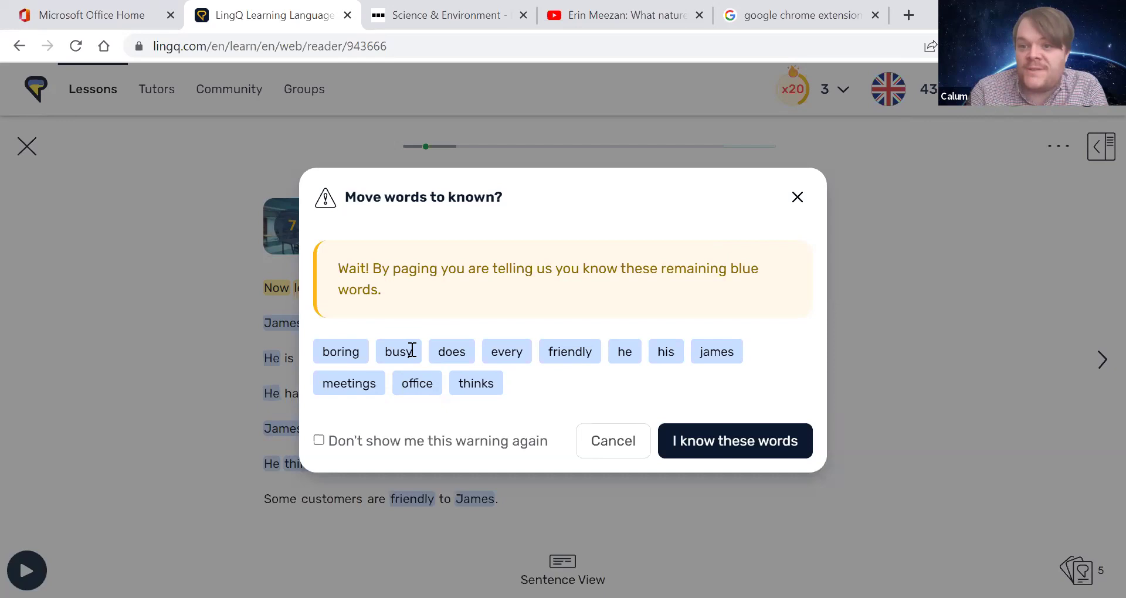
{"action": "left_click", "coordinate": [732, 444]}
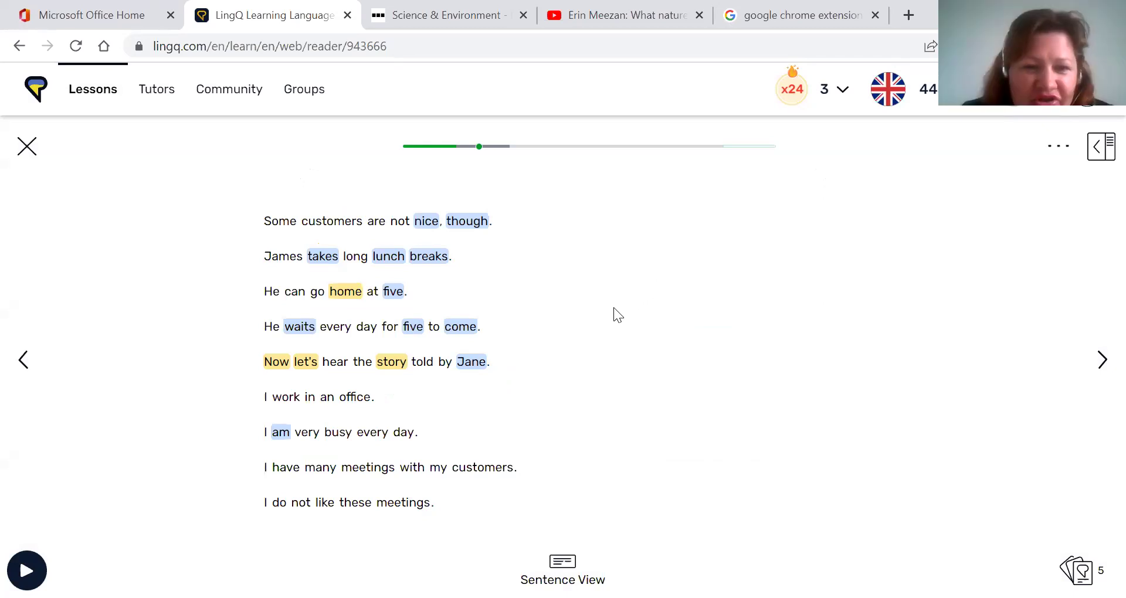
Return to the lesson's first page and play its audio, pausing at about 20 seconds.
{"action": "left_click", "coordinate": [24, 361]}
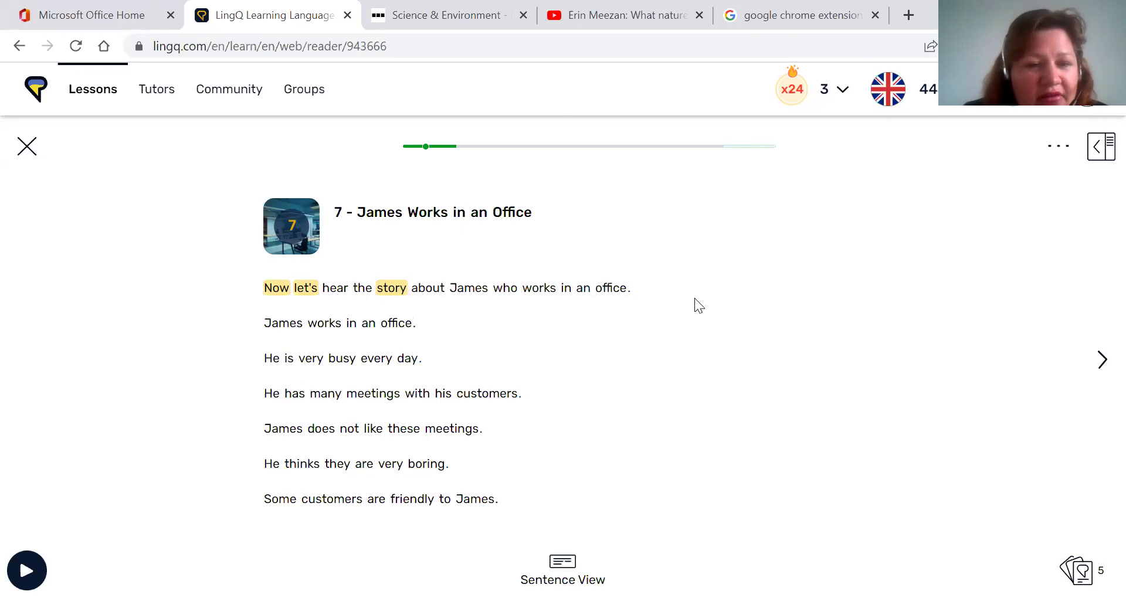
{"action": "left_click", "coordinate": [1102, 360]}
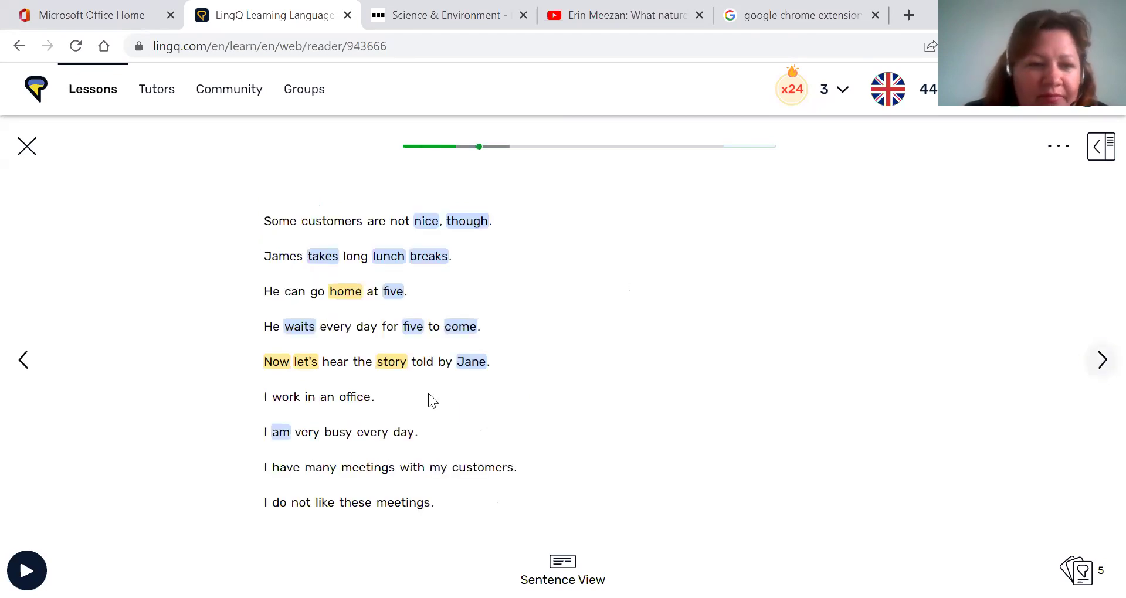
{"action": "left_click", "coordinate": [23, 360]}
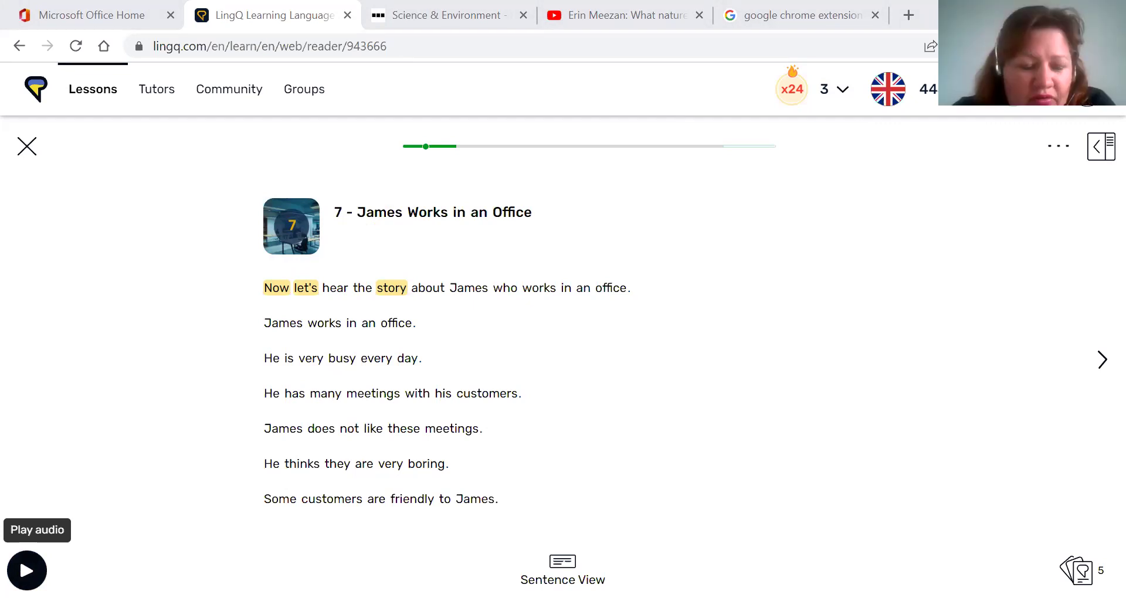
{"action": "left_click", "coordinate": [26, 570]}
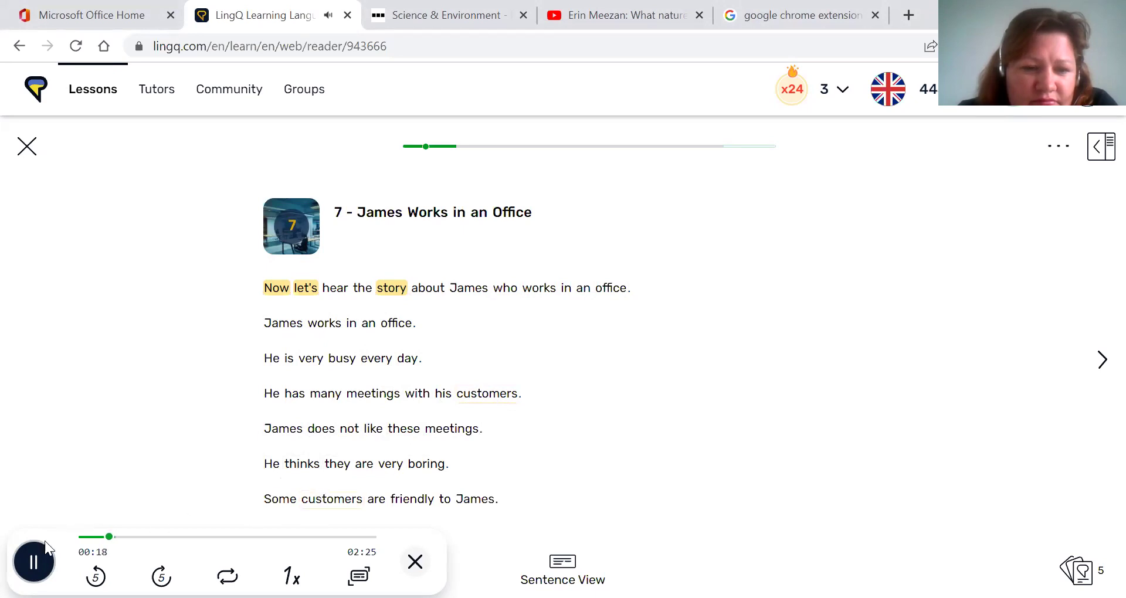
{"action": "left_click", "coordinate": [34, 561]}
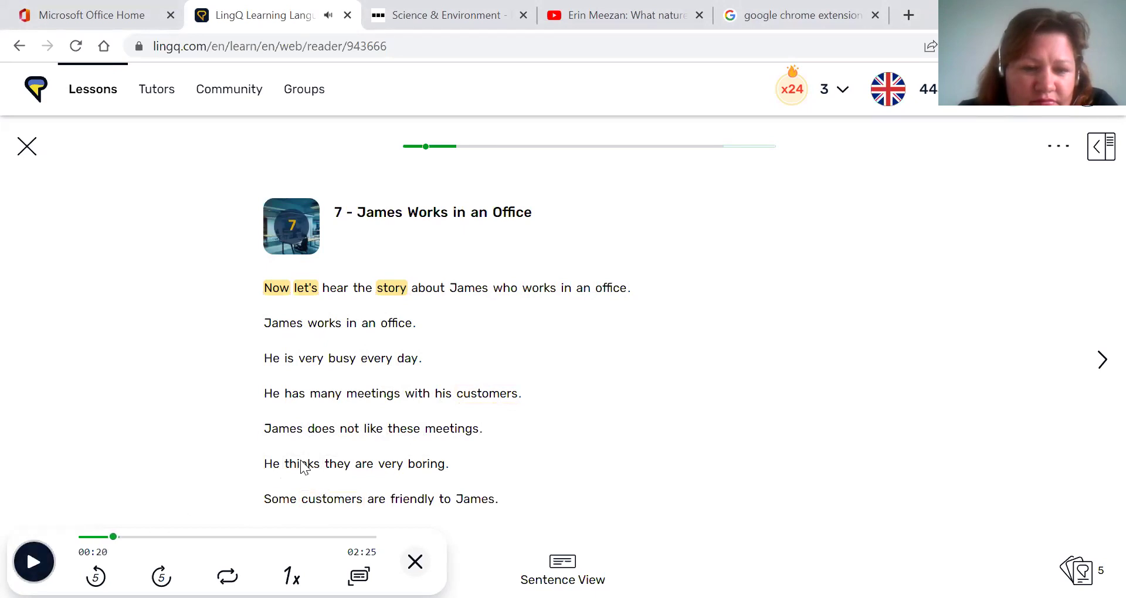
Go to the lesson's second page and continue the audio, pausing at about 28 seconds.
{"action": "left_click", "coordinate": [1098, 361]}
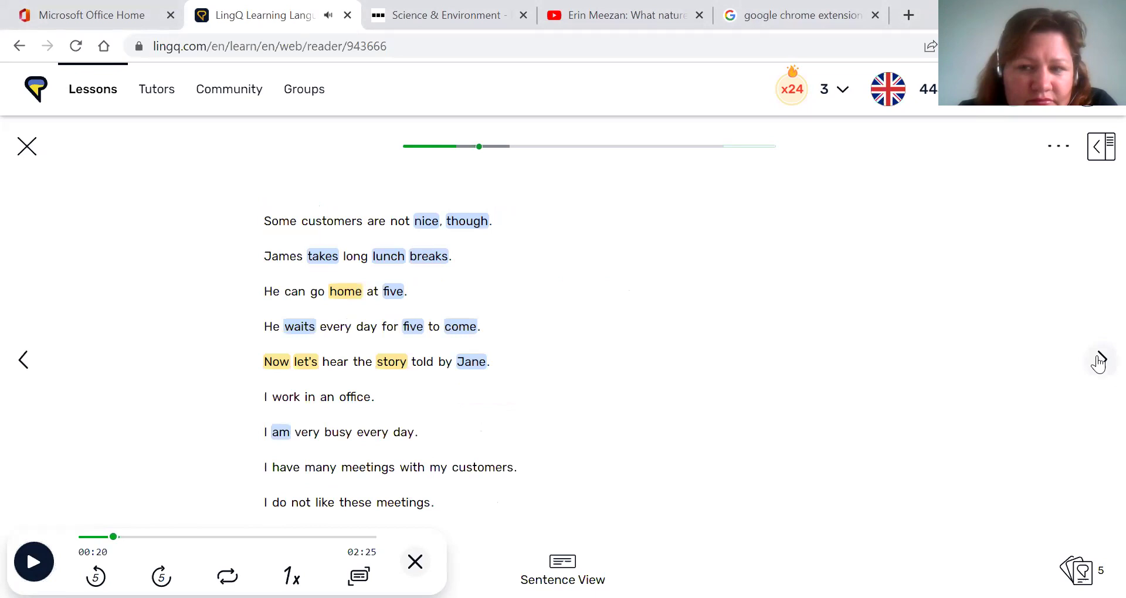
{"action": "left_click", "coordinate": [33, 563]}
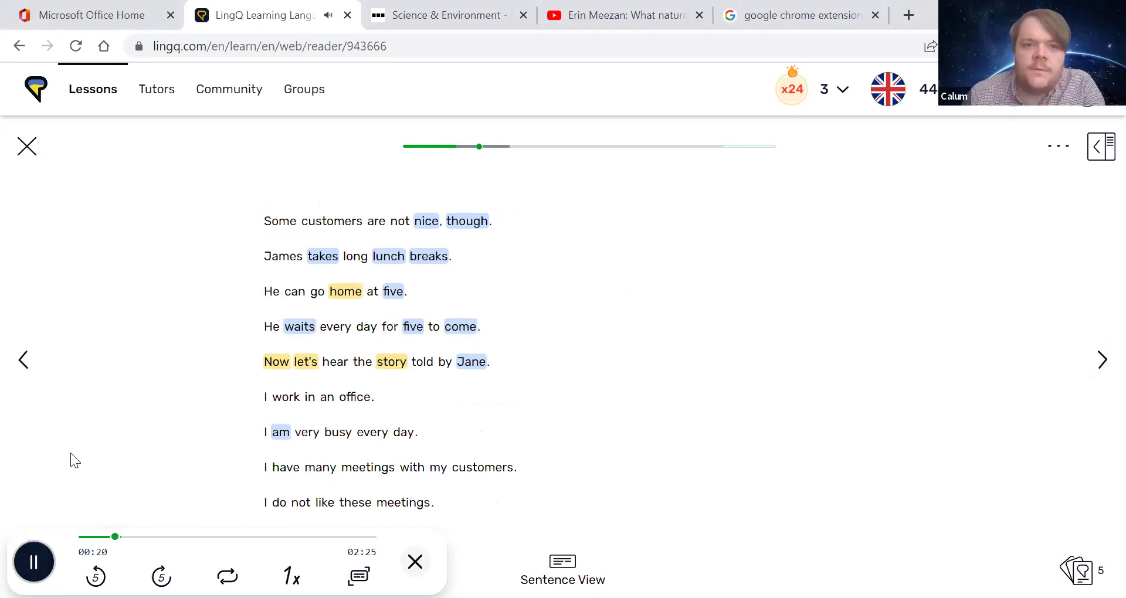
{"action": "left_click", "coordinate": [36, 562]}
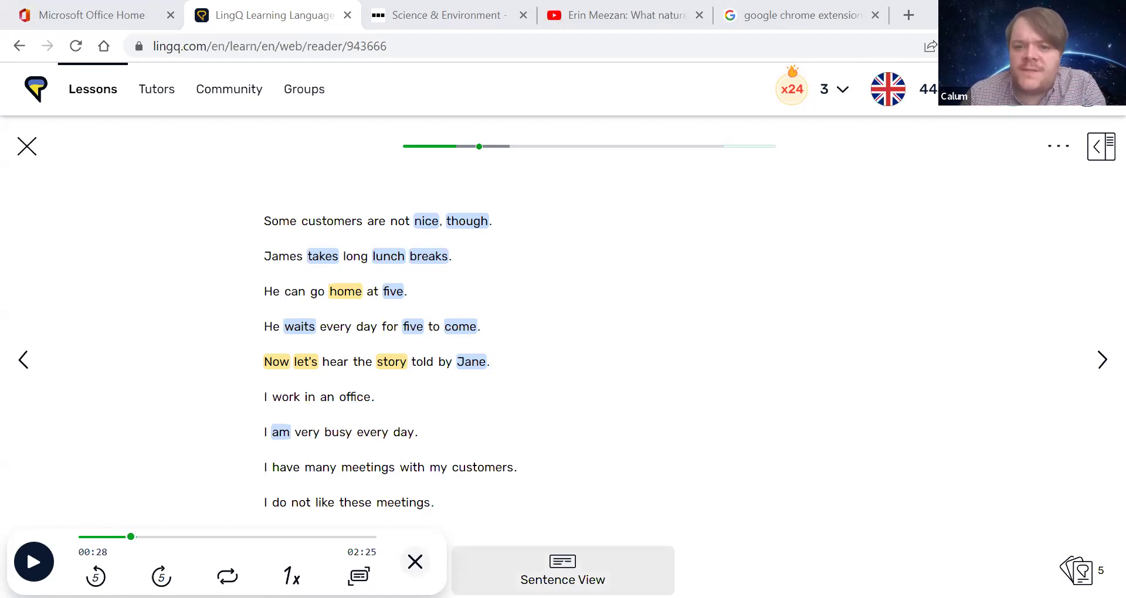
Switch the lesson to sentence view and advance to the sentence starting "Now let's hear the story".
{"action": "left_click", "coordinate": [562, 569]}
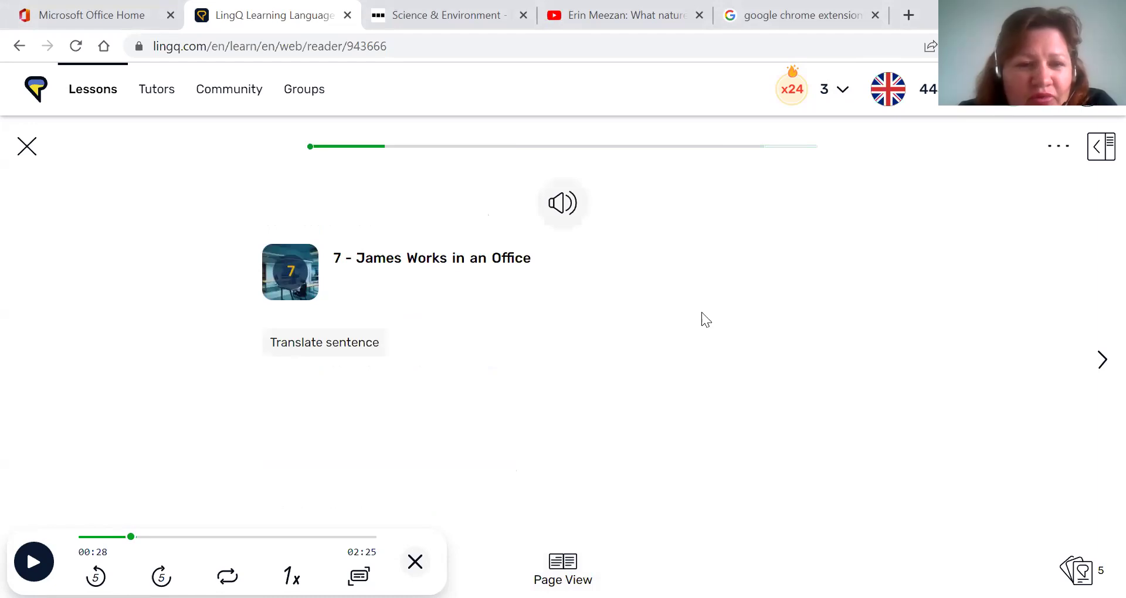
{"action": "left_click", "coordinate": [1101, 360]}
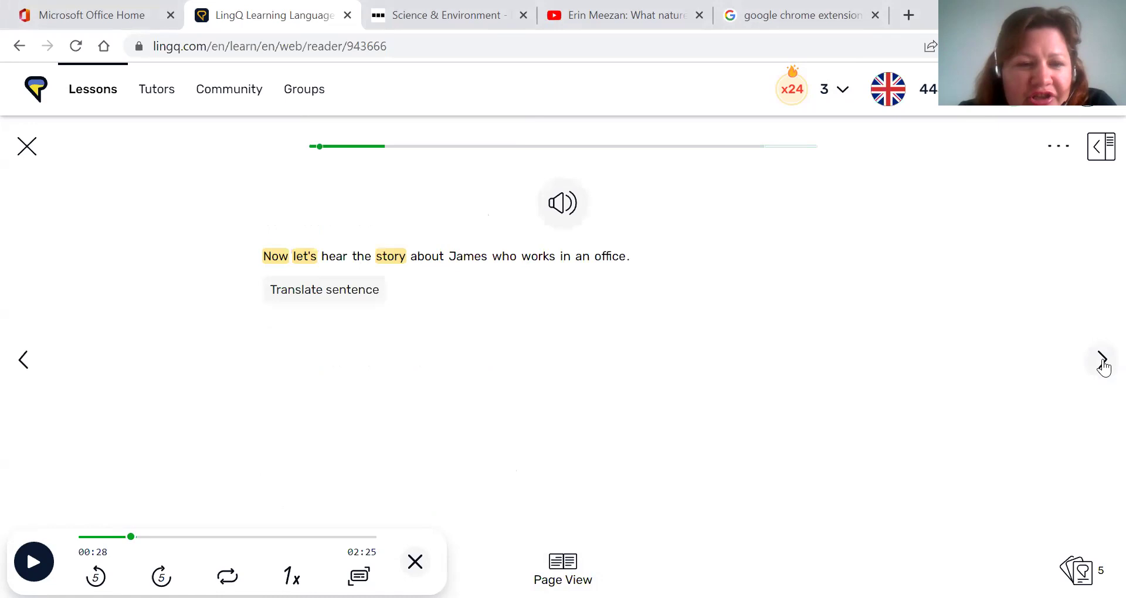
Save the popular meaning "хто" for the word "who" and translate the whole sentence.
{"action": "left_click", "coordinate": [415, 258]}
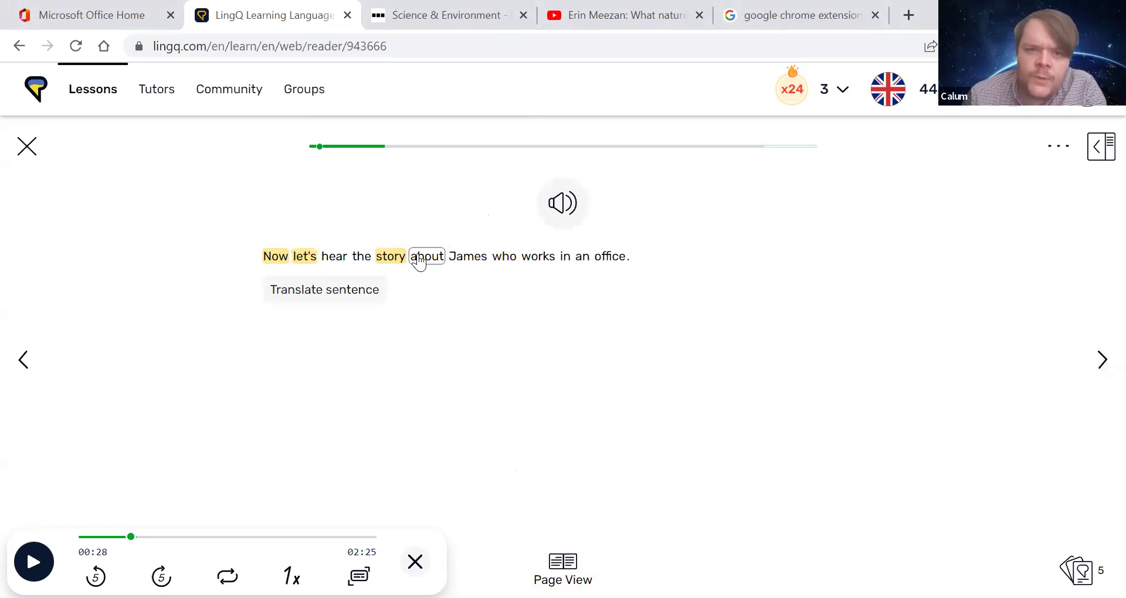
{"action": "left_click", "coordinate": [500, 257]}
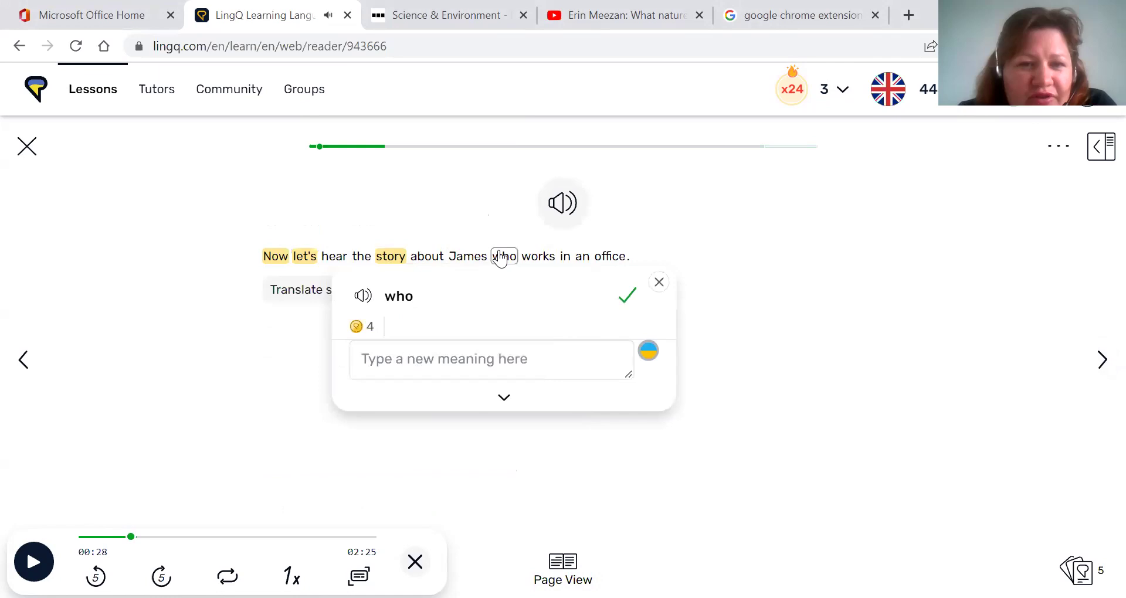
{"action": "left_click", "coordinate": [502, 402]}
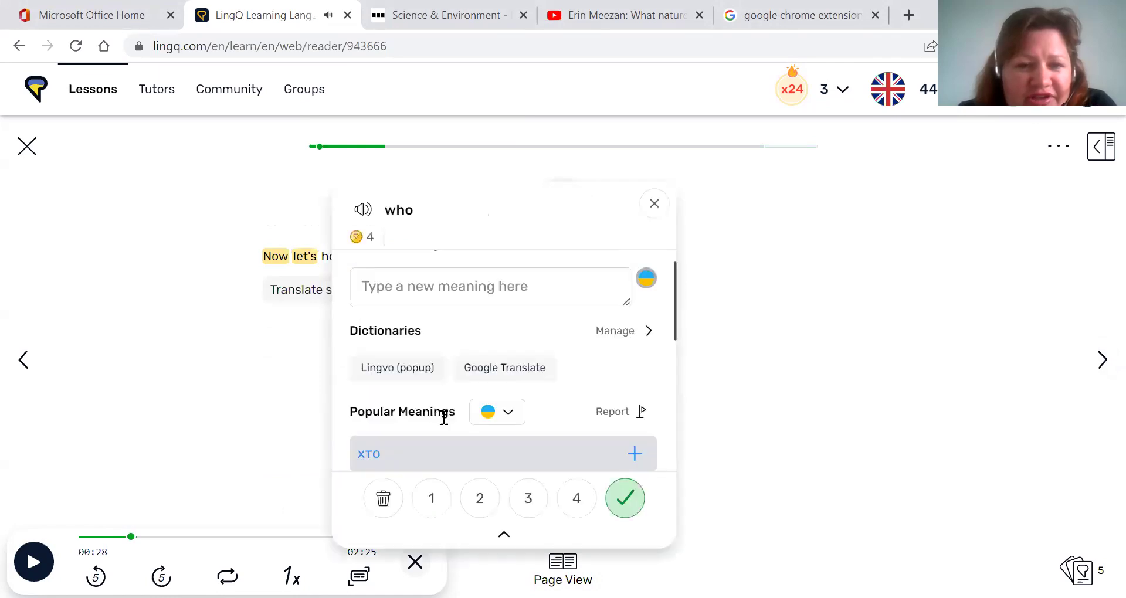
{"action": "left_click", "coordinate": [417, 461]}
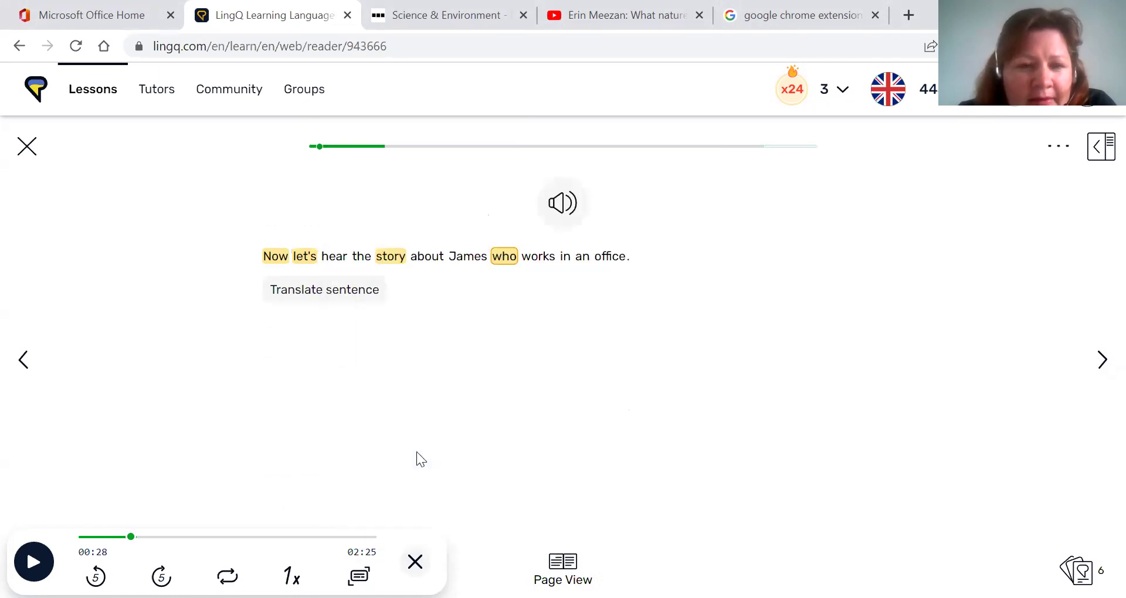
{"action": "left_click", "coordinate": [326, 299]}
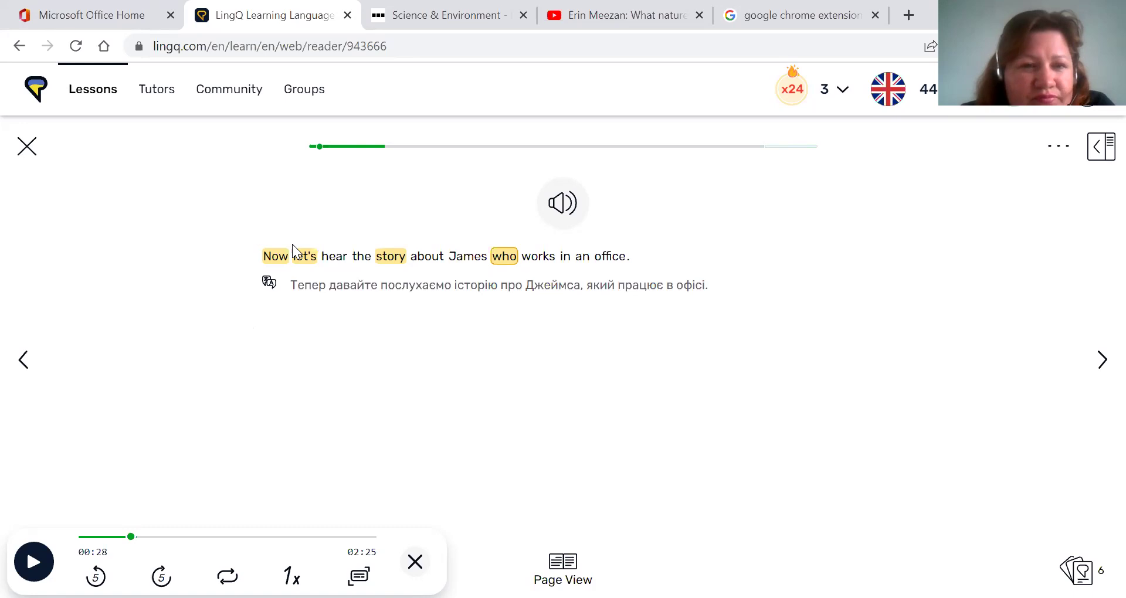
Close the lesson and list the courses under Continue Studying in the library.
{"action": "left_click", "coordinate": [28, 153]}
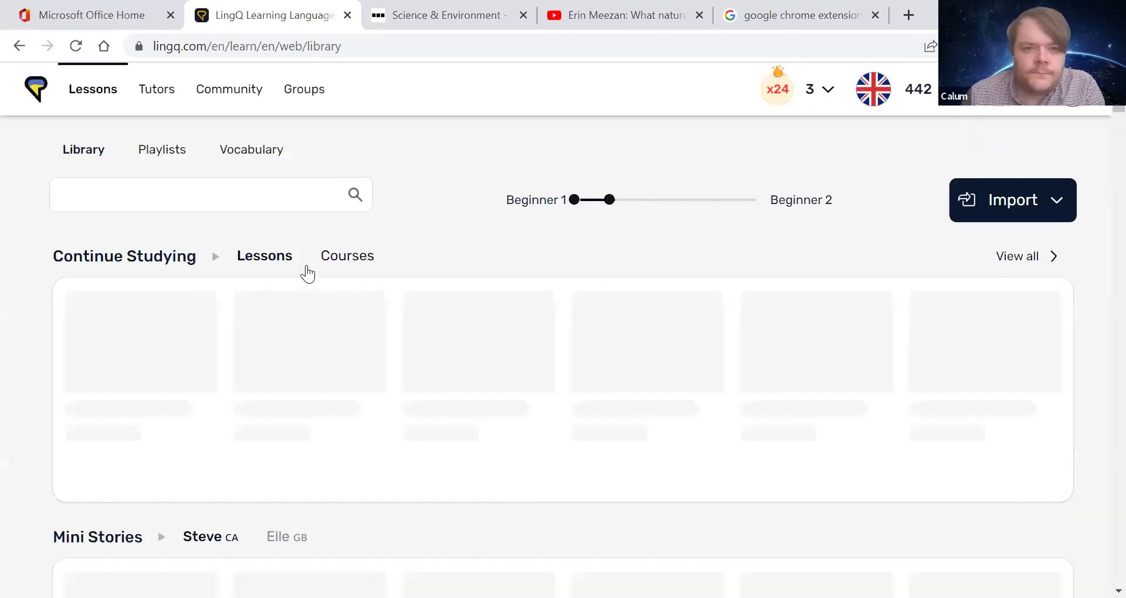
{"action": "left_click", "coordinate": [347, 258]}
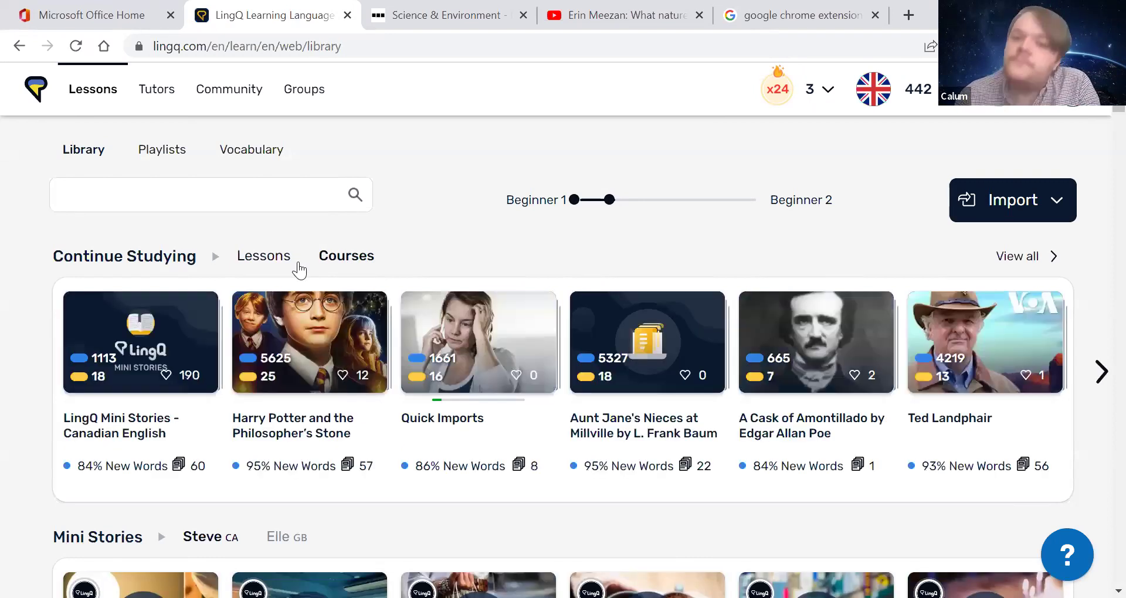
Open the details of the course Harry Potter and the Philosopher's Stone and look through its description and lesson list.
{"action": "mouse_move", "coordinate": [334, 369]}
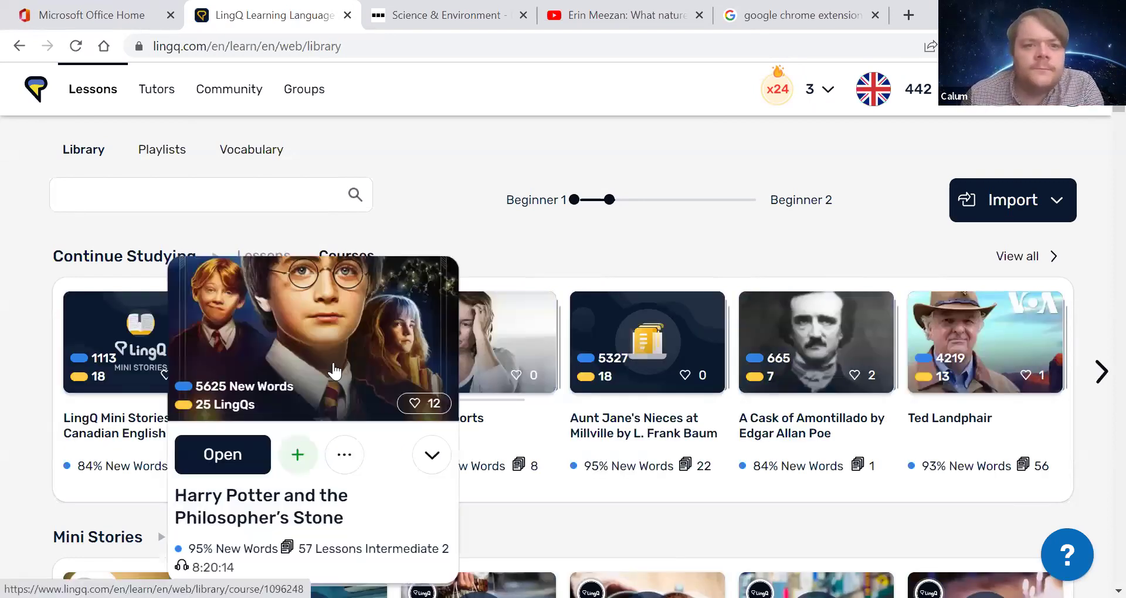
{"action": "scroll", "coordinate": [381, 367], "scroll_direction": "down", "scroll_amount": 1}
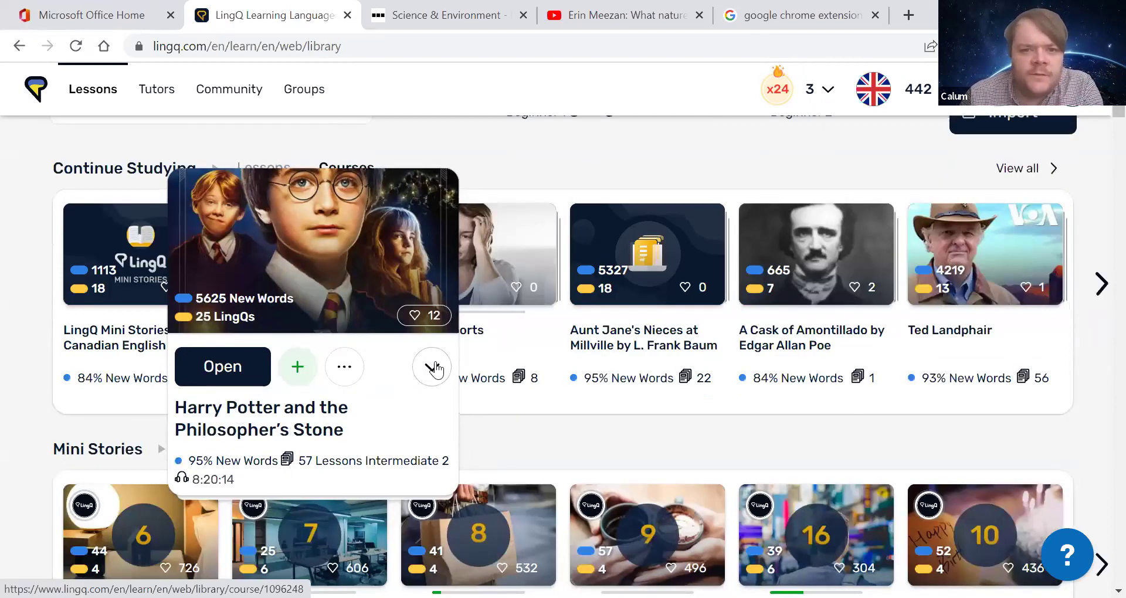
{"action": "left_click", "coordinate": [435, 364]}
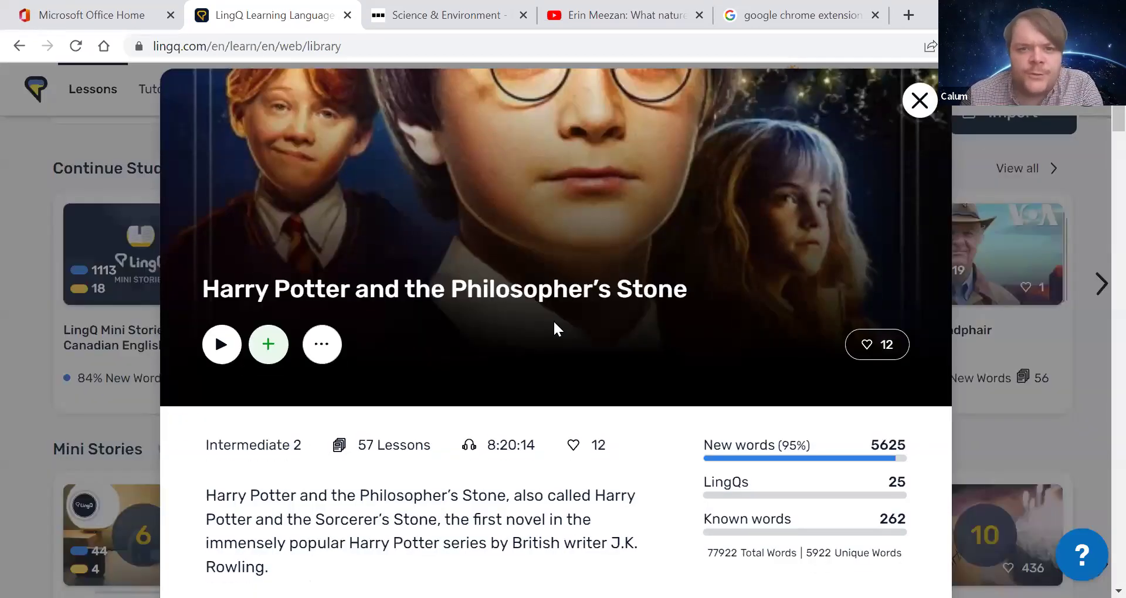
{"action": "scroll", "coordinate": [552, 326], "scroll_direction": "down", "scroll_amount": 3}
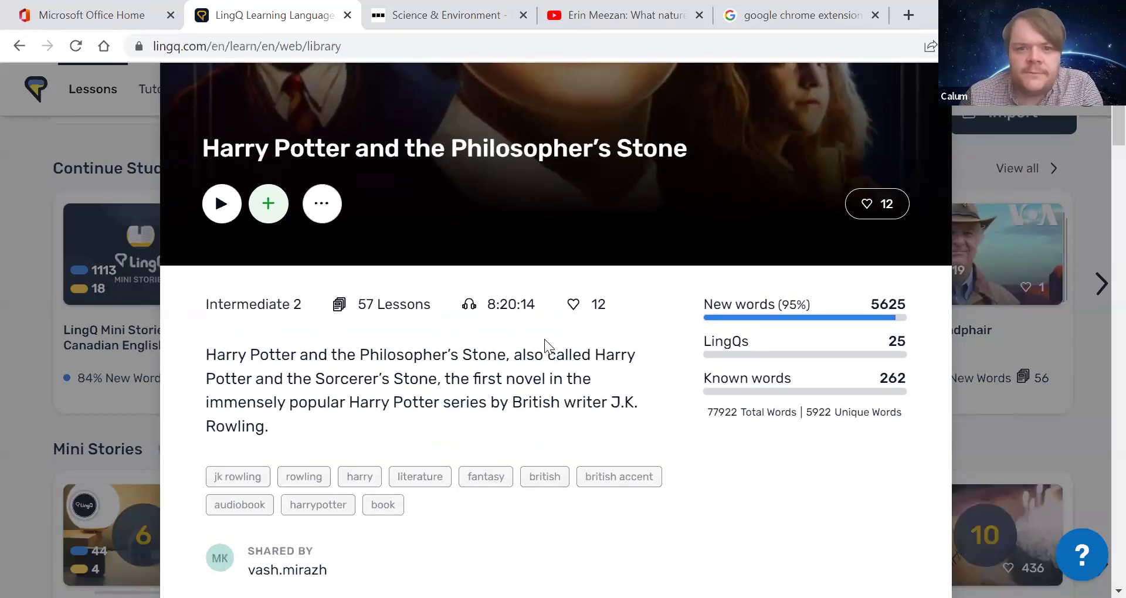
{"action": "scroll", "coordinate": [544, 339], "scroll_direction": "down", "scroll_amount": 3}
{"action": "scroll", "coordinate": [544, 339], "scroll_direction": "down", "scroll_amount": 3}
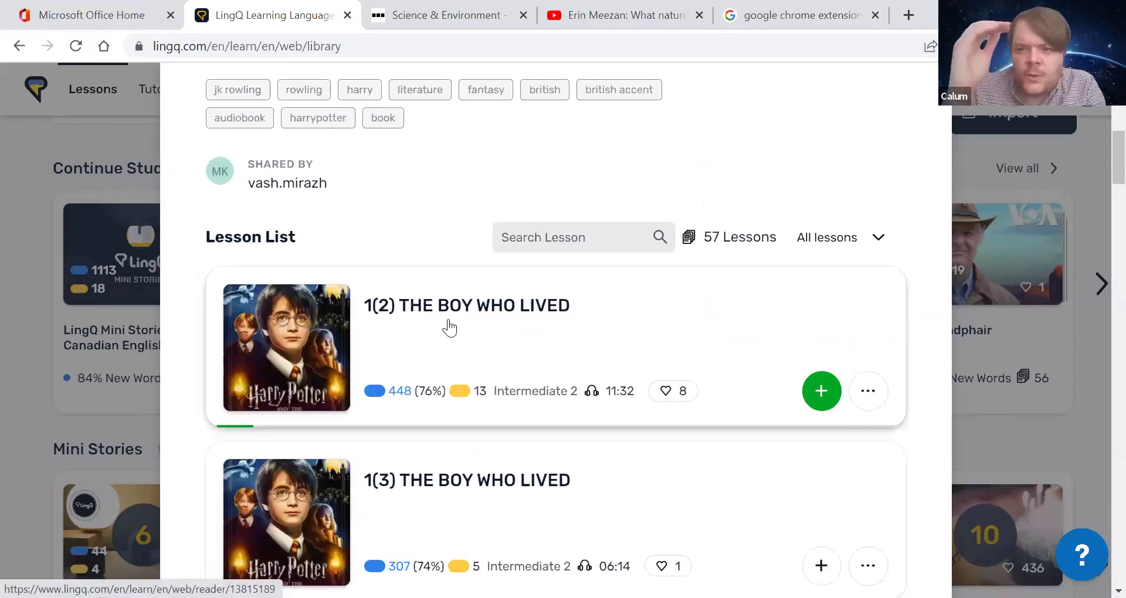
{"action": "scroll", "coordinate": [449, 328], "scroll_direction": "down", "scroll_amount": 1}
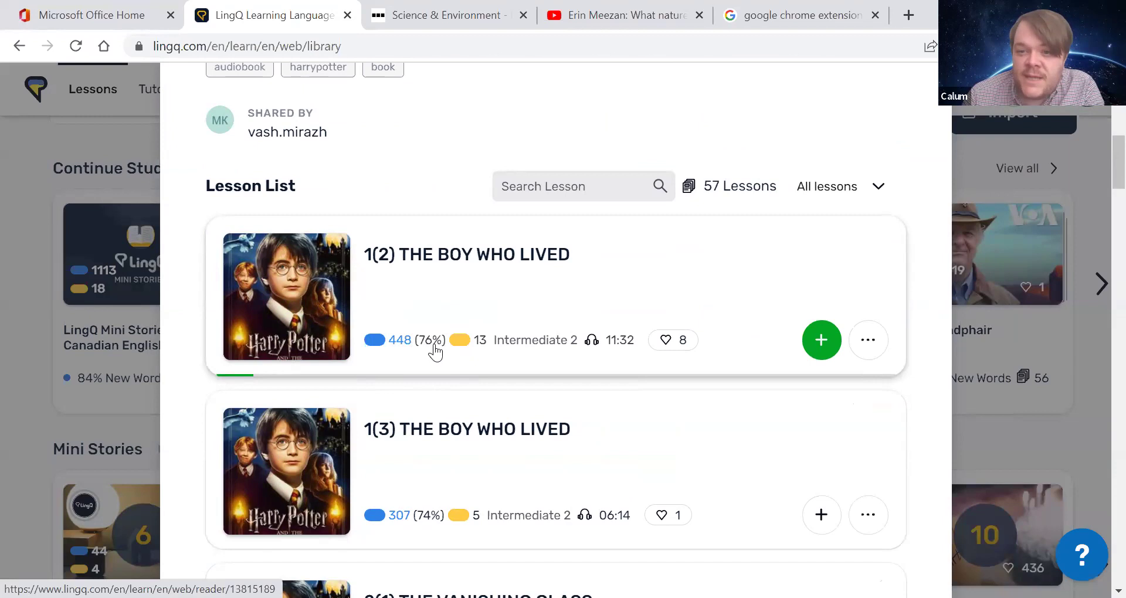
Examine the word statistics of the lesson 1(2) THE BOY WHO LIVED and of the whole course, and close the course details.
{"action": "mouse_move", "coordinate": [439, 350]}
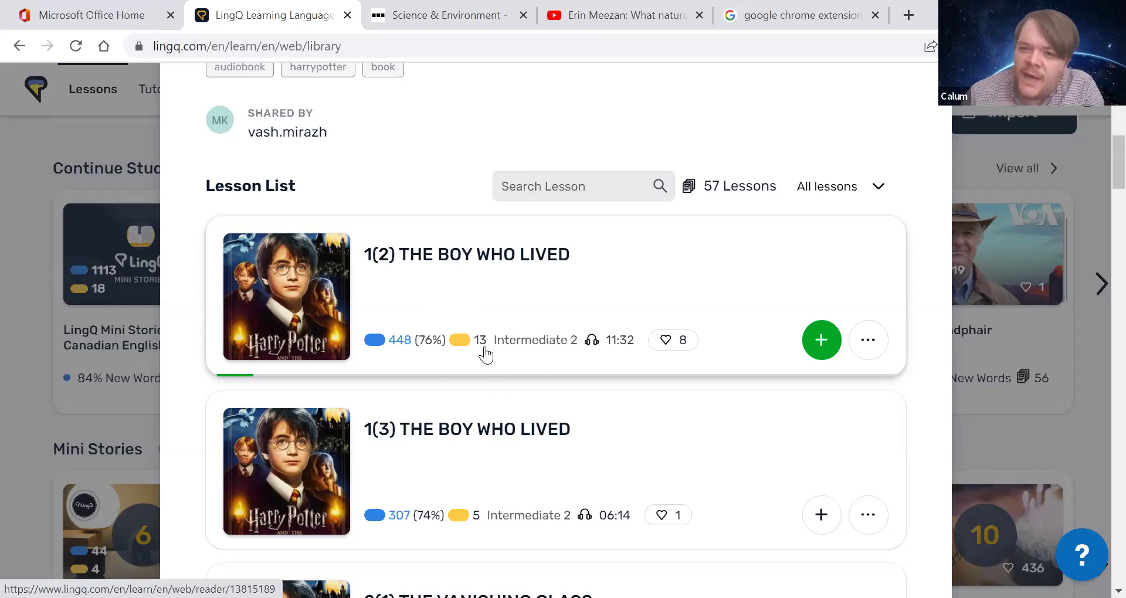
{"action": "mouse_move", "coordinate": [486, 354]}
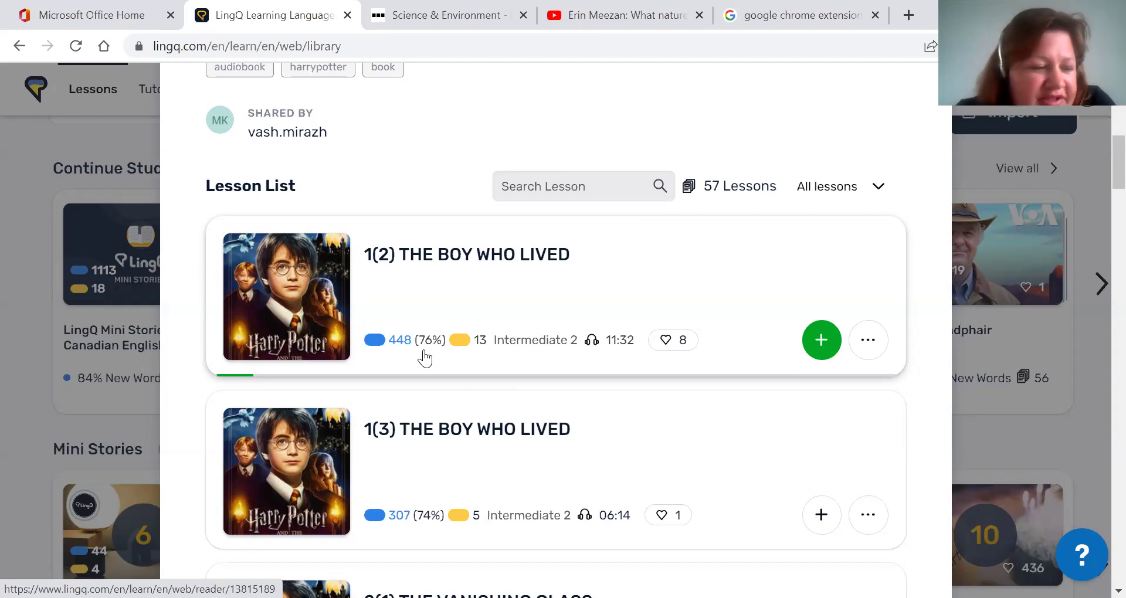
{"action": "scroll", "coordinate": [424, 357], "scroll_direction": "down", "scroll_amount": 1}
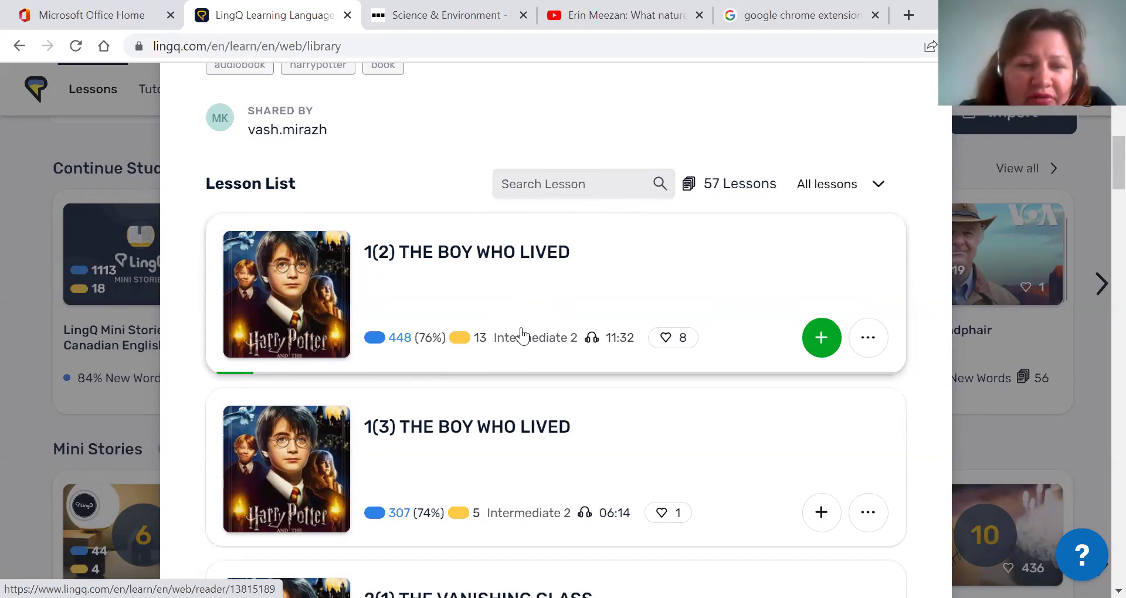
{"action": "scroll", "coordinate": [522, 336], "scroll_direction": "up", "scroll_amount": 2}
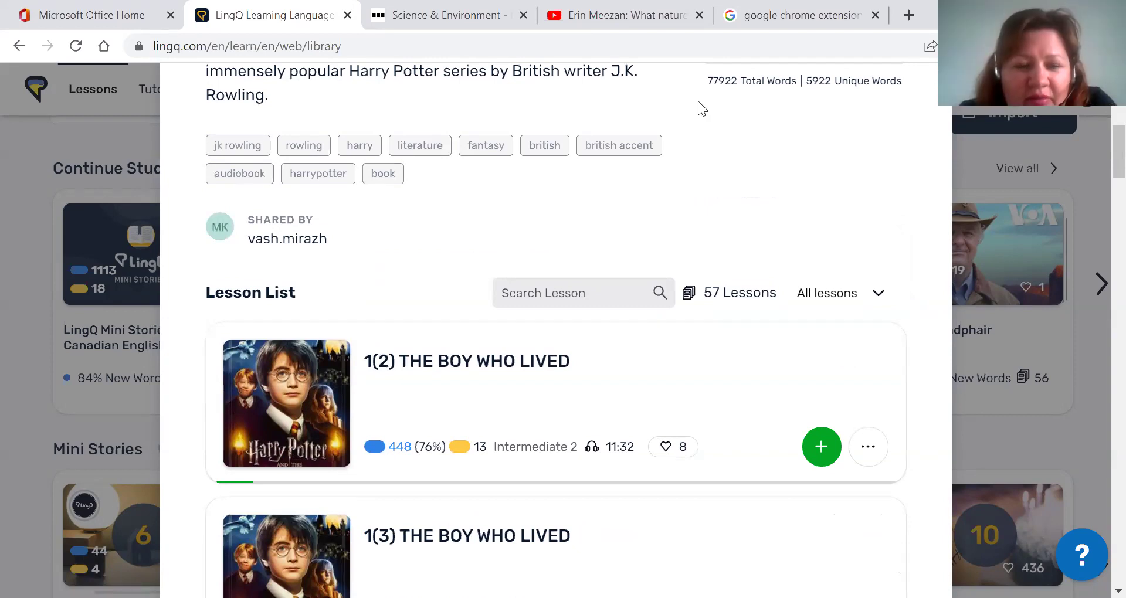
{"action": "scroll", "coordinate": [733, 141], "scroll_direction": "up", "scroll_amount": 1}
{"action": "scroll", "coordinate": [728, 194], "scroll_direction": "up", "scroll_amount": 1}
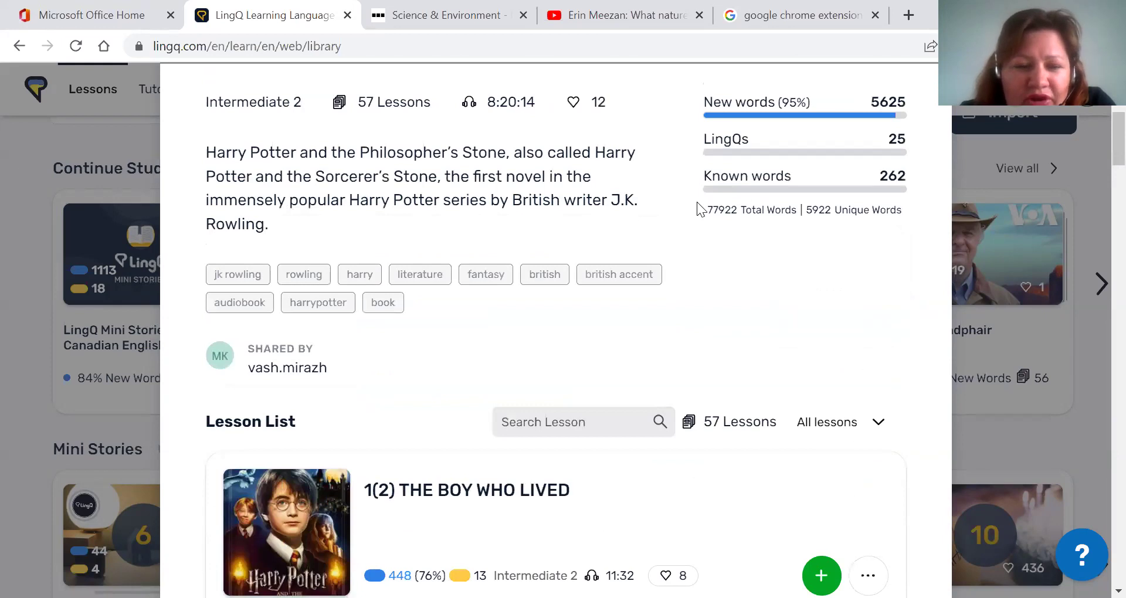
{"action": "scroll", "coordinate": [786, 151], "scroll_direction": "up", "scroll_amount": 1}
{"action": "scroll", "coordinate": [576, 258], "scroll_direction": "up", "scroll_amount": 3}
{"action": "scroll", "coordinate": [575, 254], "scroll_direction": "up", "scroll_amount": 2}
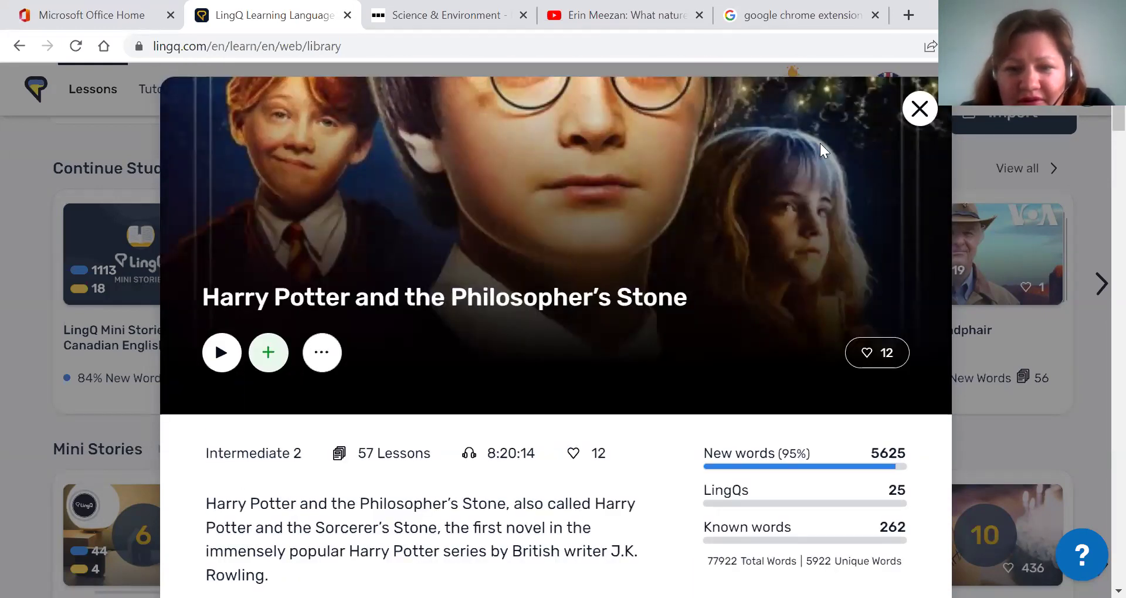
{"action": "left_click", "coordinate": [919, 109]}
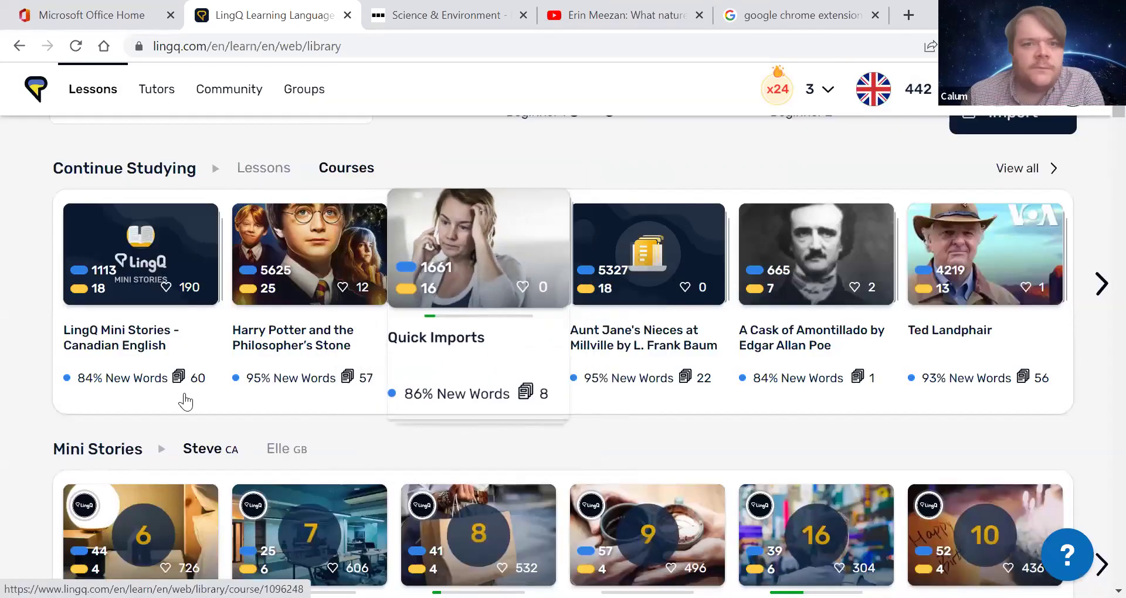
Open the full list of courses in the library's Books section and look through it.
{"action": "scroll", "coordinate": [70, 431], "scroll_direction": "down", "scroll_amount": 7}
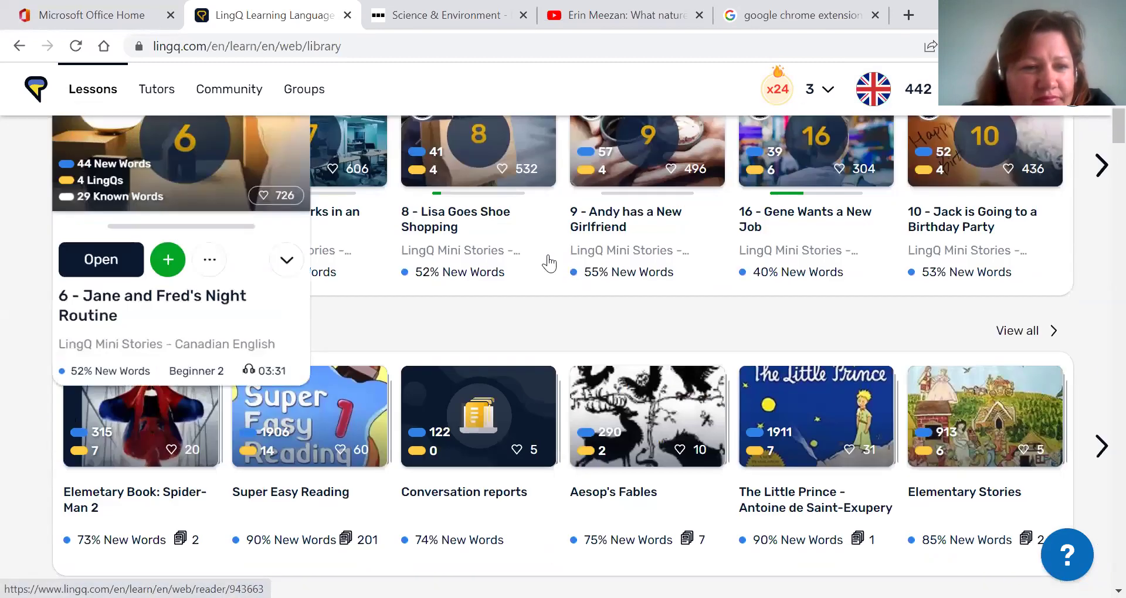
{"action": "scroll", "coordinate": [355, 334], "scroll_direction": "down", "scroll_amount": 3}
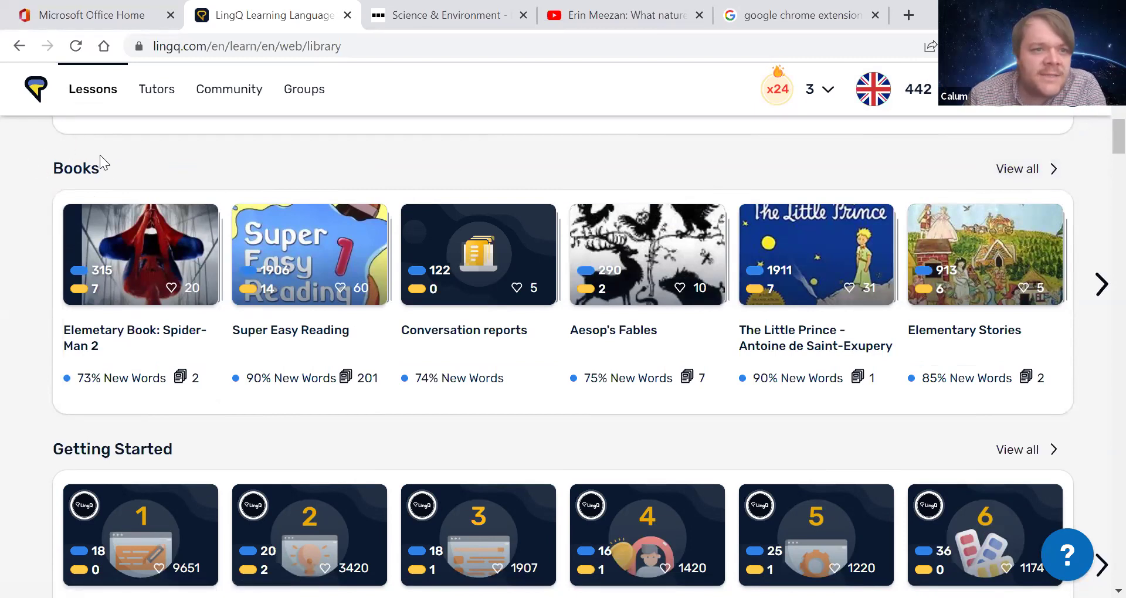
{"action": "left_click", "coordinate": [1013, 170]}
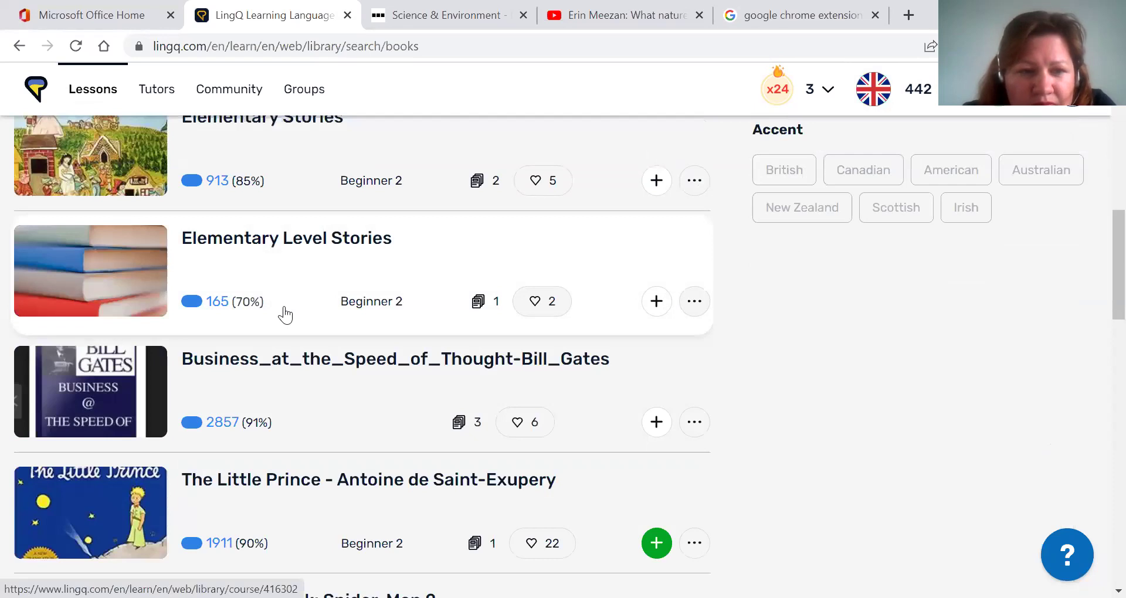
{"action": "scroll", "coordinate": [285, 315], "scroll_direction": "up", "scroll_amount": 7}
{"action": "scroll", "coordinate": [577, 323], "scroll_direction": "up", "scroll_amount": 5}
{"action": "scroll", "coordinate": [674, 300], "scroll_direction": "down", "scroll_amount": 3}
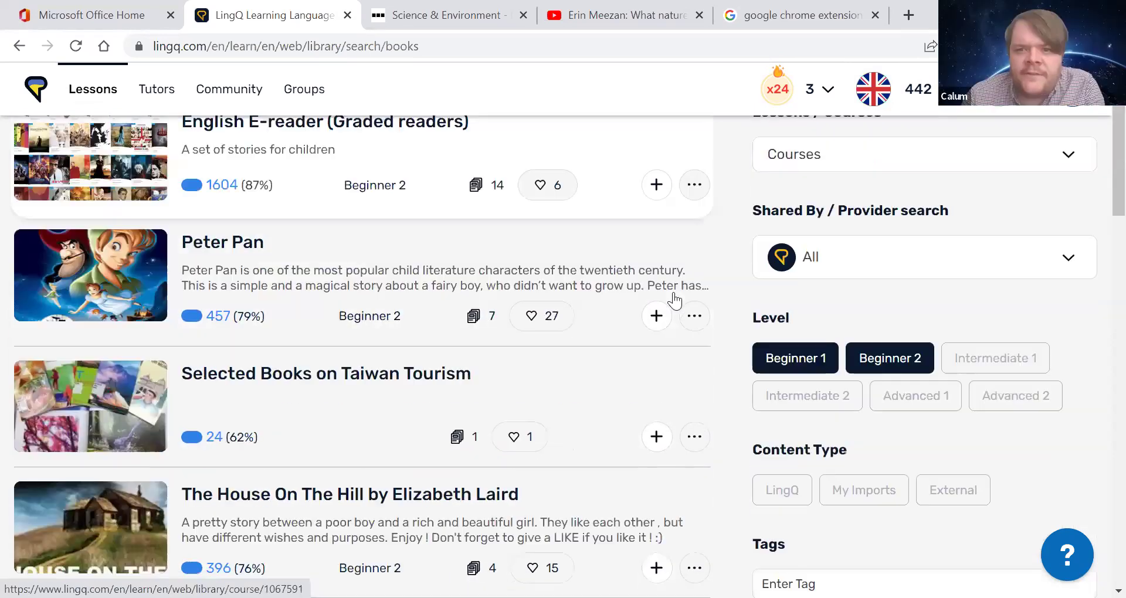
Filter the book courses by the Advanced 1 level only, removing the Beginner 1 and Beginner 2 levels.
{"action": "scroll", "coordinate": [798, 232], "scroll_direction": "down", "scroll_amount": 2}
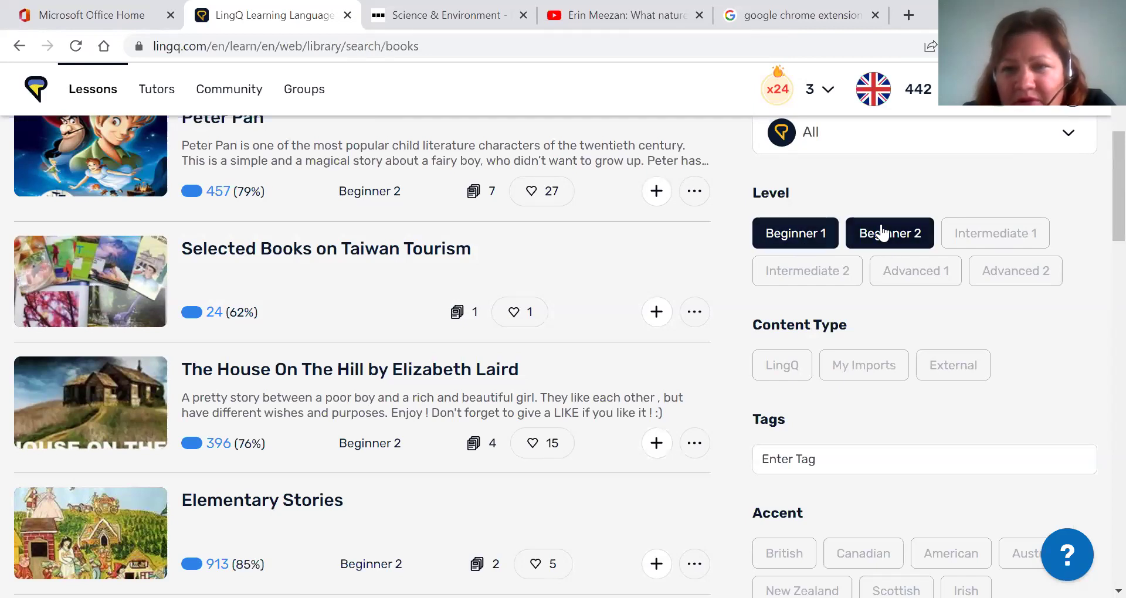
{"action": "scroll", "coordinate": [787, 237], "scroll_direction": "down", "scroll_amount": 1}
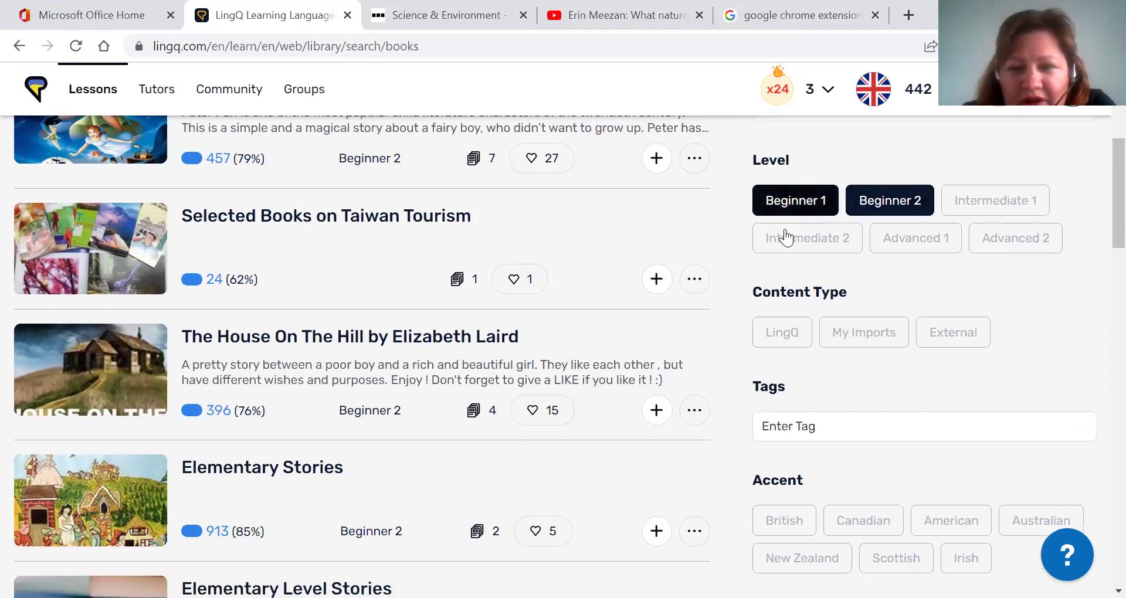
{"action": "left_click", "coordinate": [884, 203]}
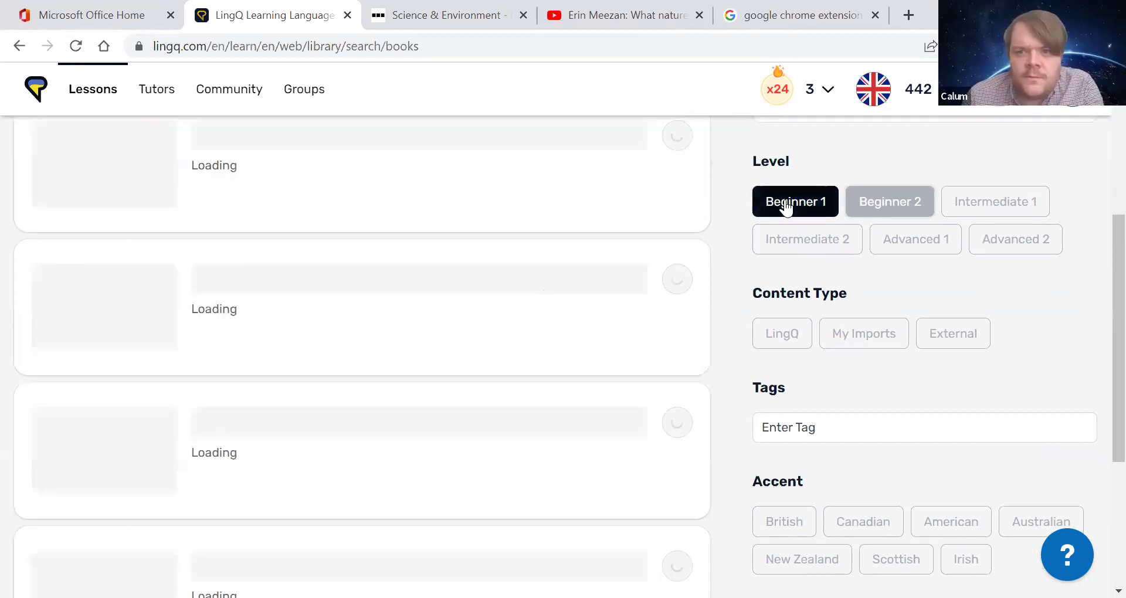
{"action": "left_click", "coordinate": [956, 199]}
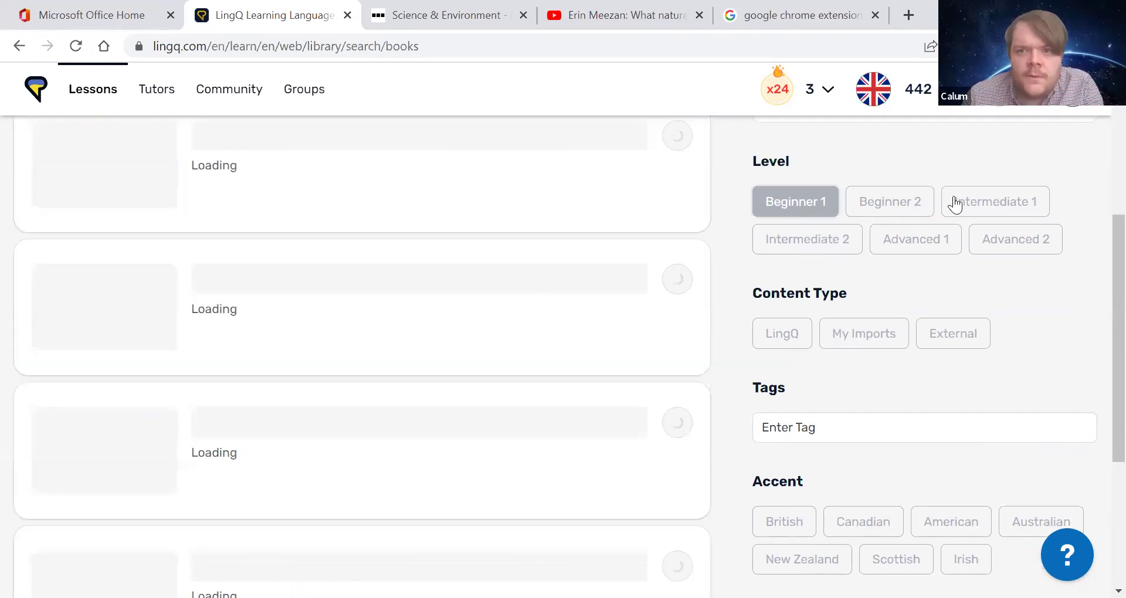
{"action": "left_click", "coordinate": [932, 241]}
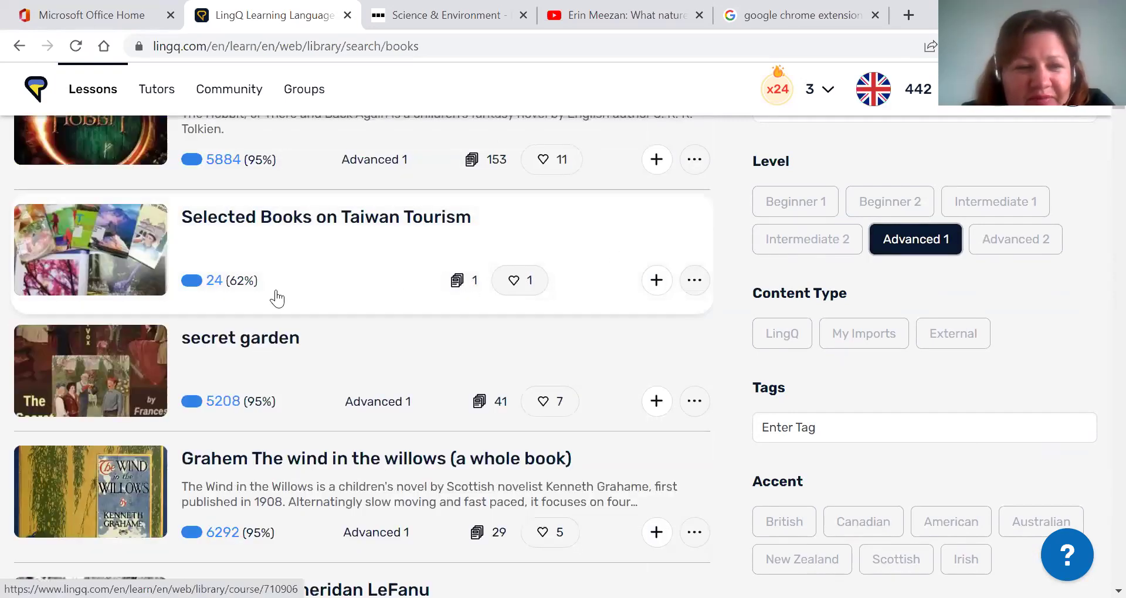
Look through the Advanced 1 book courses, such as The Hobbit, secret garden and Carmilla.
{"action": "scroll", "coordinate": [277, 299], "scroll_direction": "up", "scroll_amount": 5}
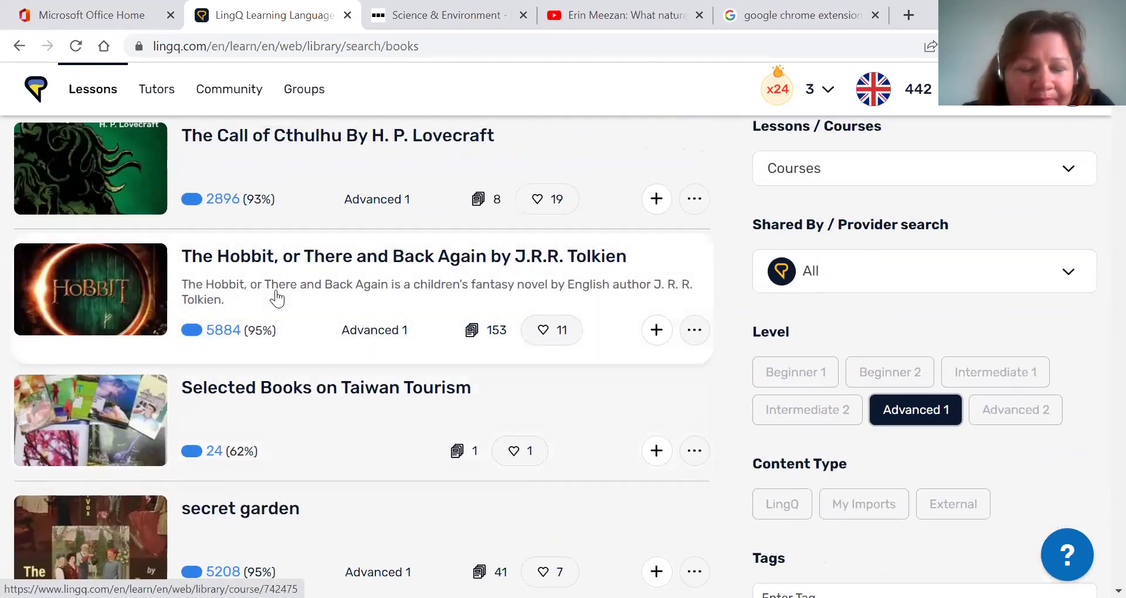
{"action": "scroll", "coordinate": [277, 299], "scroll_direction": "down", "scroll_amount": 8}
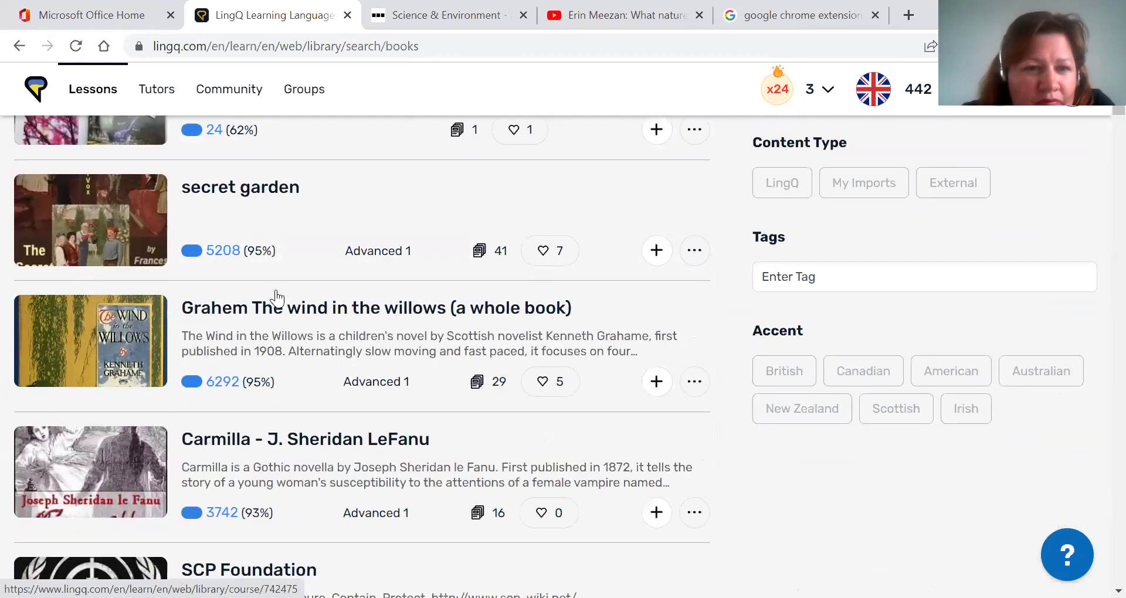
{"action": "scroll", "coordinate": [277, 299], "scroll_direction": "up", "scroll_amount": 5}
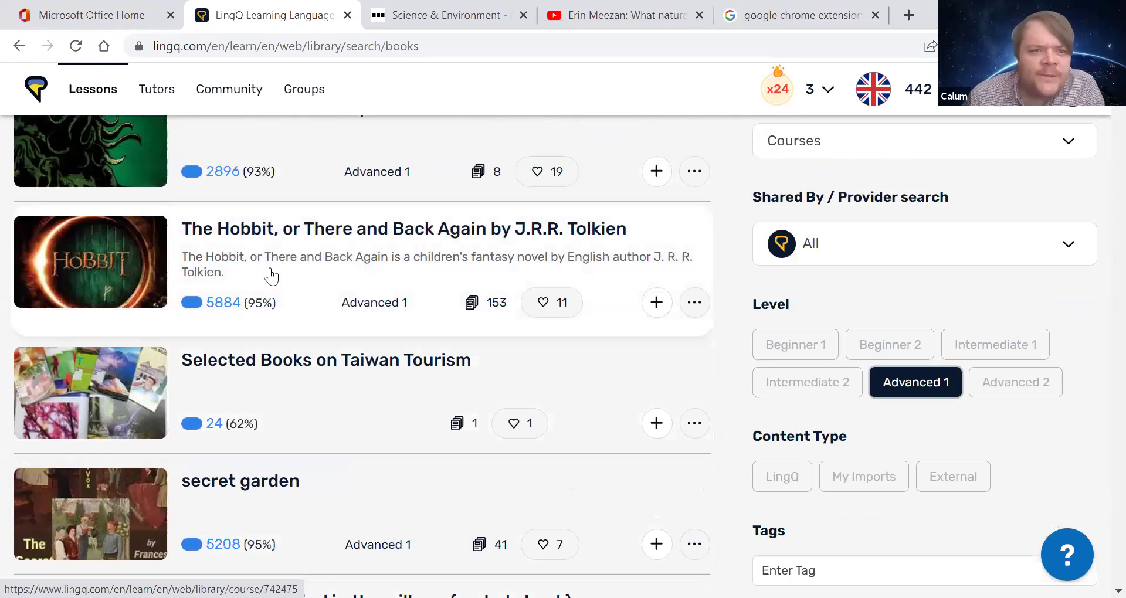
{"action": "scroll", "coordinate": [271, 276], "scroll_direction": "down", "scroll_amount": 5}
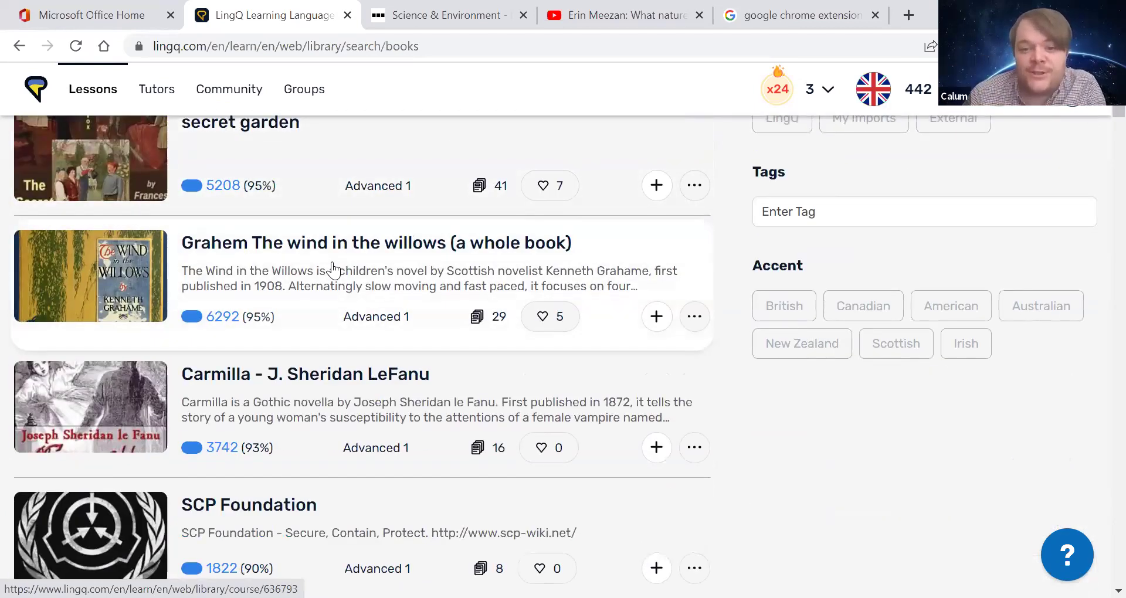
{"action": "scroll", "coordinate": [331, 267], "scroll_direction": "up", "scroll_amount": 4}
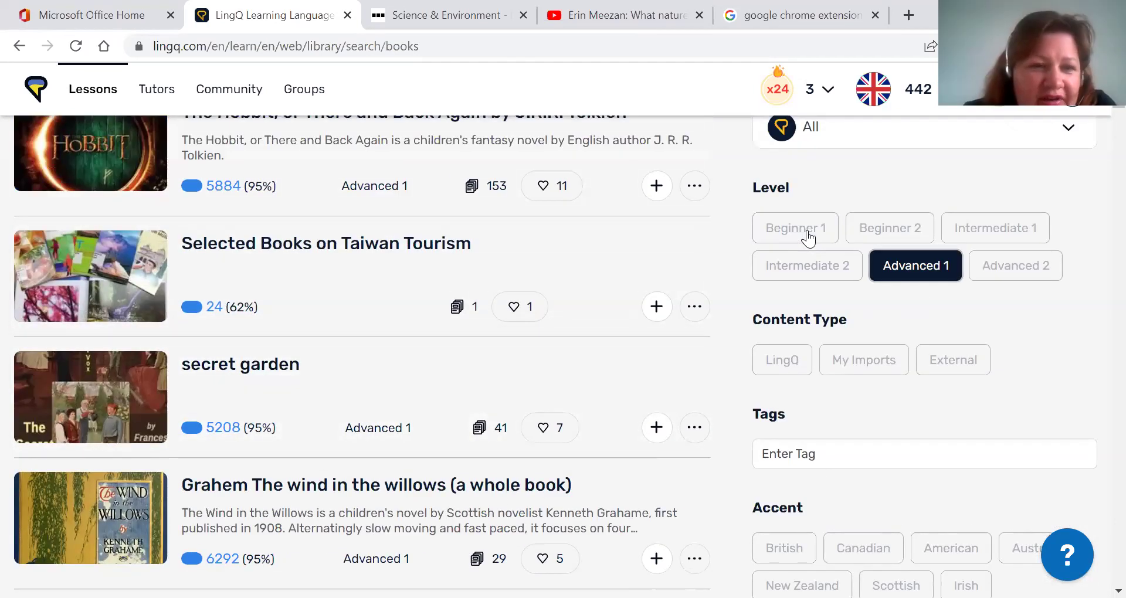
{"action": "left_click", "coordinate": [774, 226]}
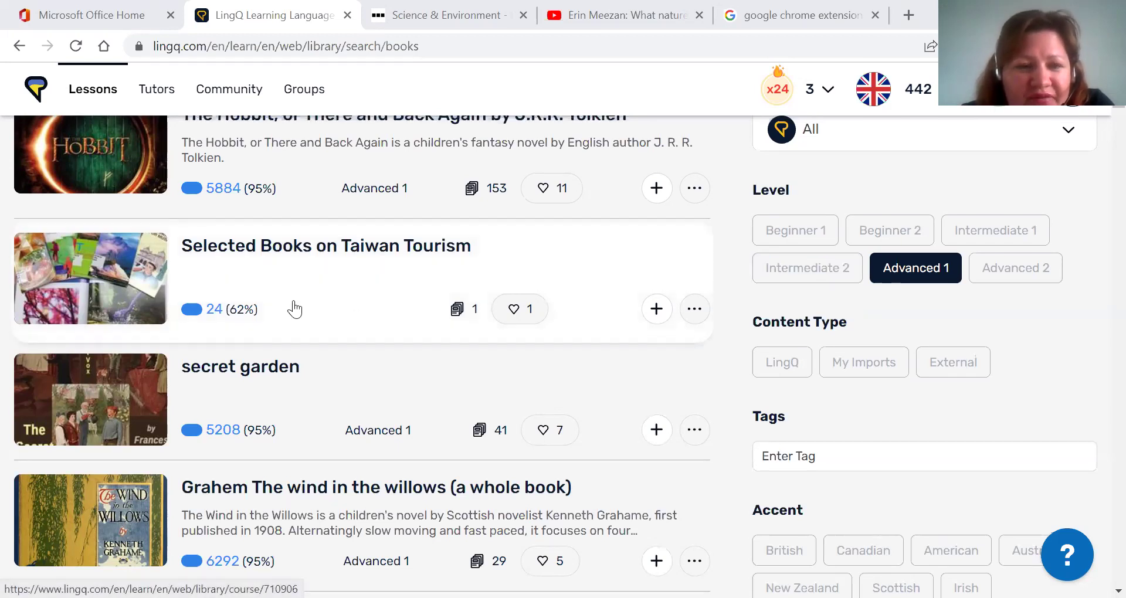
{"action": "scroll", "coordinate": [293, 309], "scroll_direction": "up", "scroll_amount": 5}
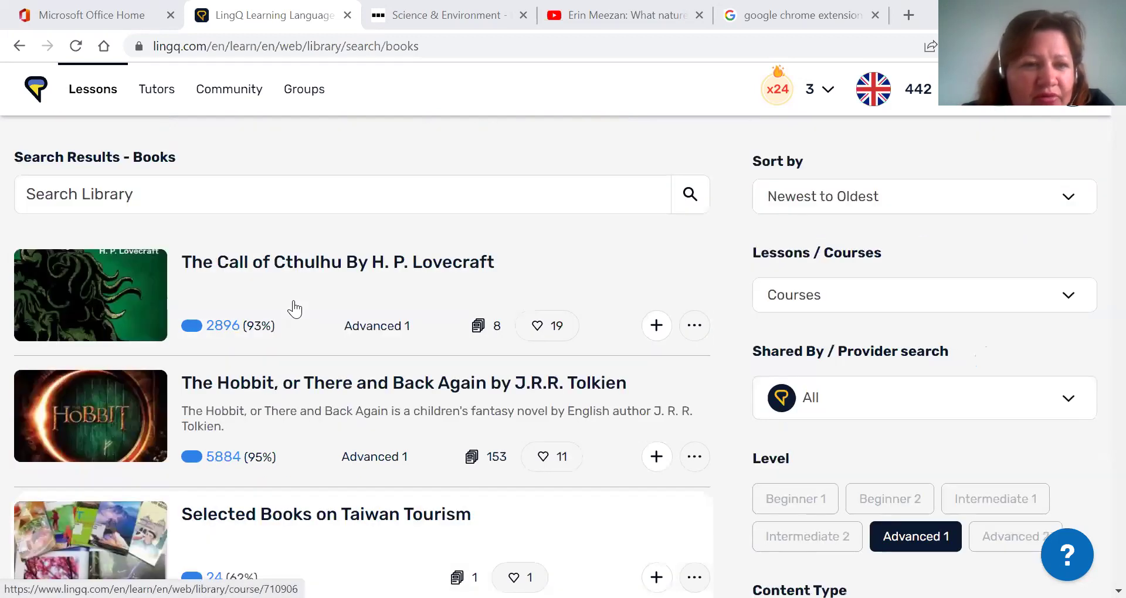
Return to the library's main page and preview the mini story 6 - Jane and Fred's Night Routine.
{"action": "left_click", "coordinate": [41, 94]}
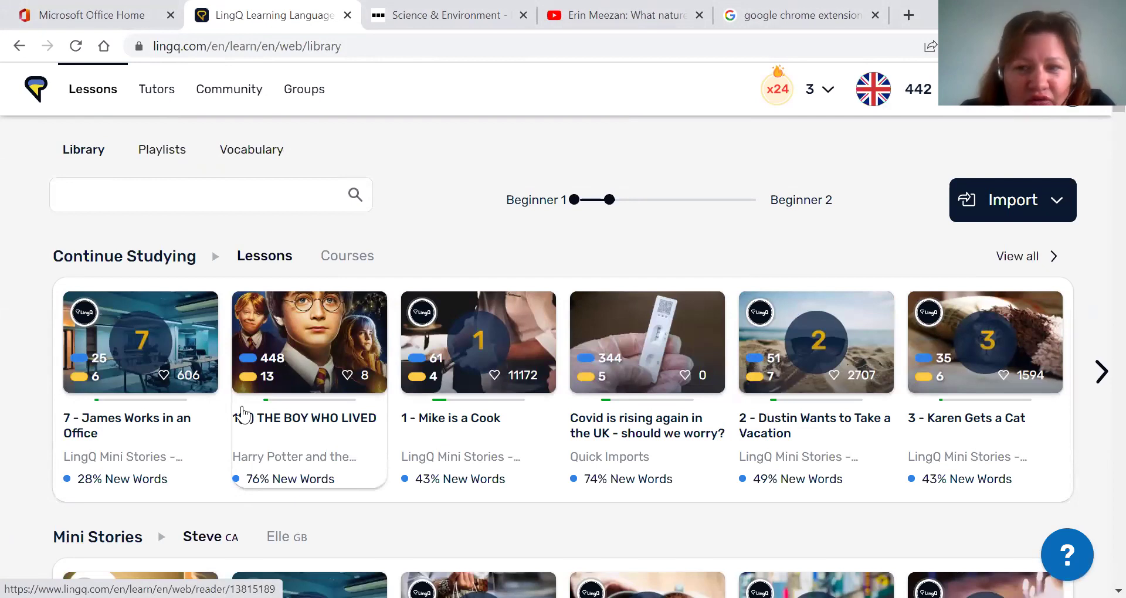
{"action": "scroll", "coordinate": [293, 404], "scroll_direction": "down", "scroll_amount": 6}
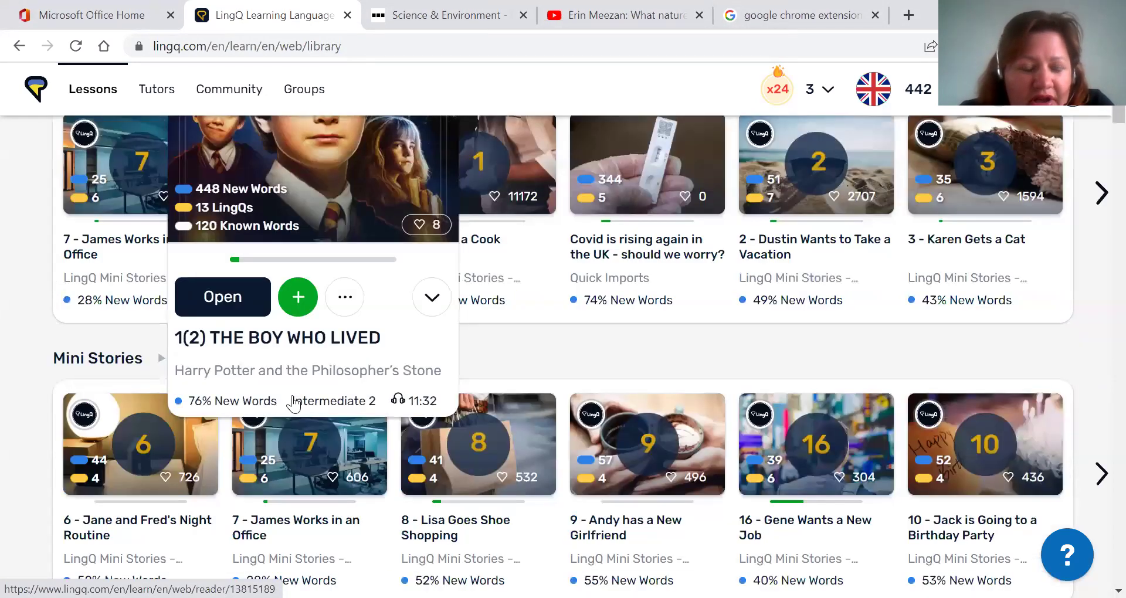
{"action": "scroll", "coordinate": [281, 383], "scroll_direction": "down", "scroll_amount": 1}
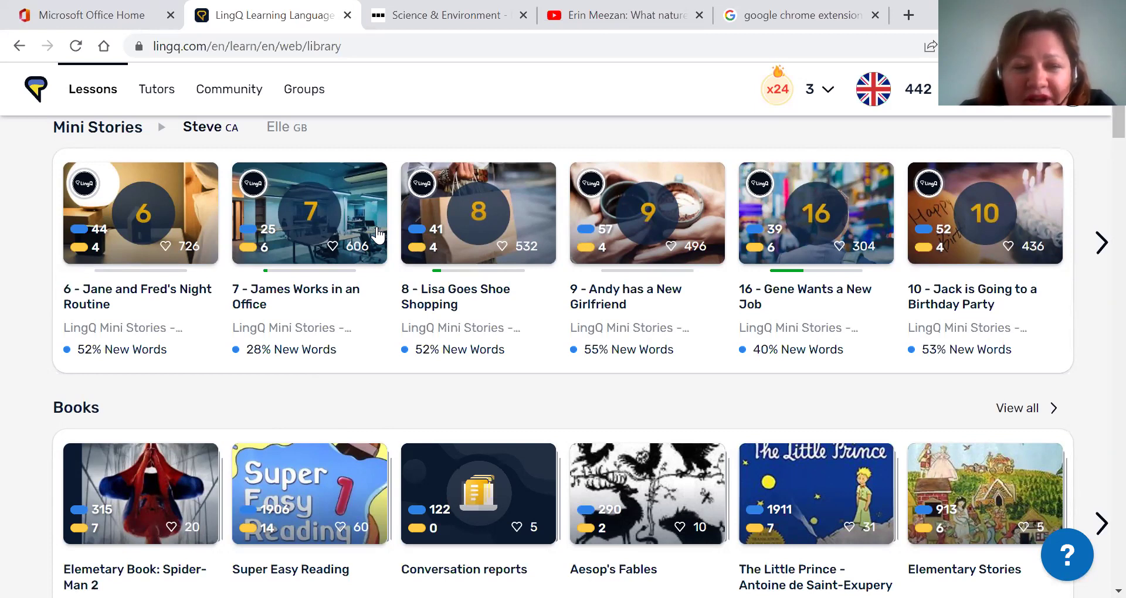
{"action": "mouse_move", "coordinate": [191, 336]}
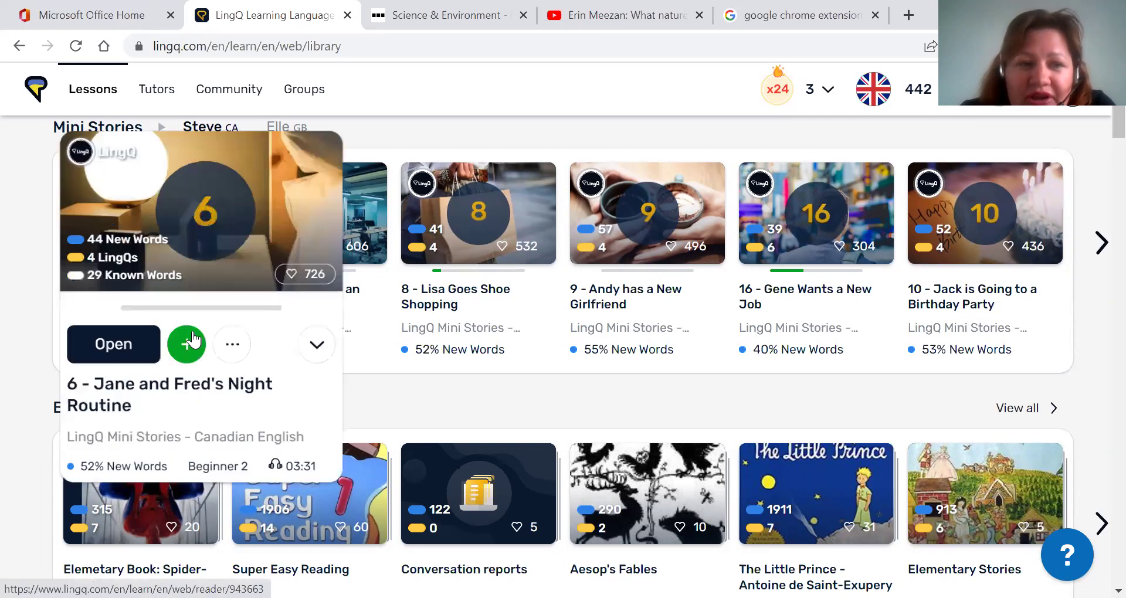
Look through the Mini Stories, Books and Getting Started sections of the library.
{"action": "scroll", "coordinate": [366, 304], "scroll_direction": "down", "scroll_amount": 1}
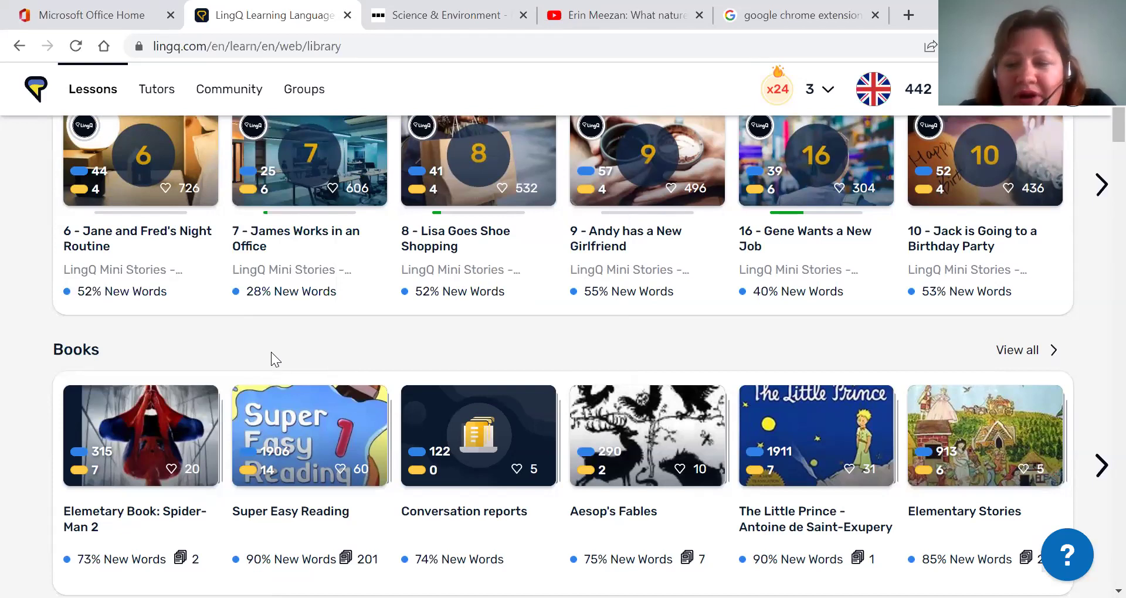
{"action": "scroll", "coordinate": [271, 354], "scroll_direction": "down", "scroll_amount": 3}
{"action": "scroll", "coordinate": [346, 330], "scroll_direction": "down", "scroll_amount": 2}
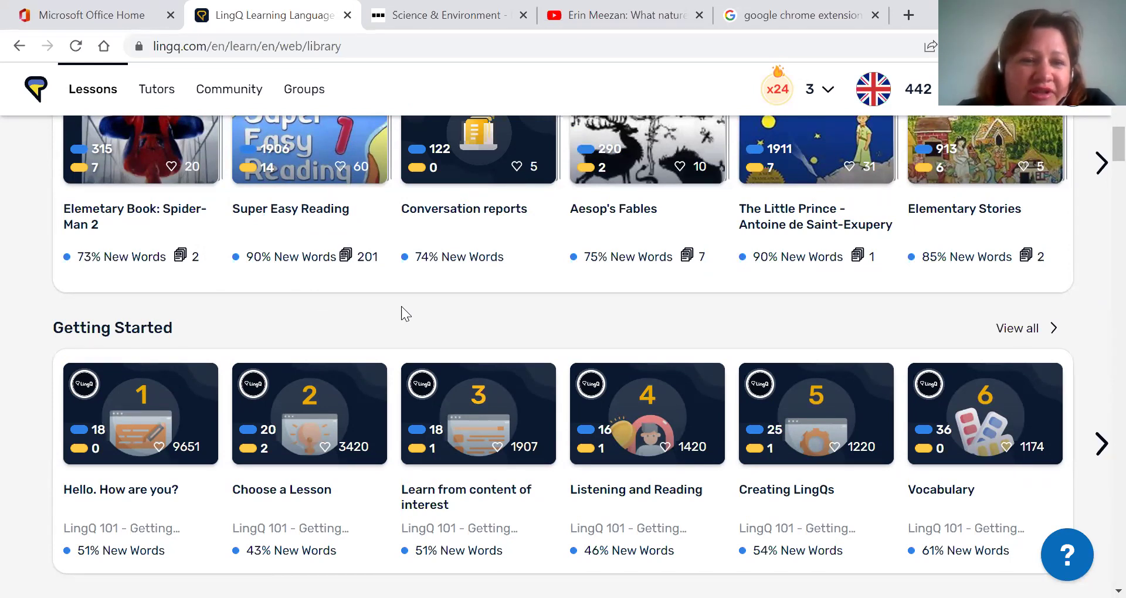
{"action": "scroll", "coordinate": [401, 306], "scroll_direction": "down", "scroll_amount": 1}
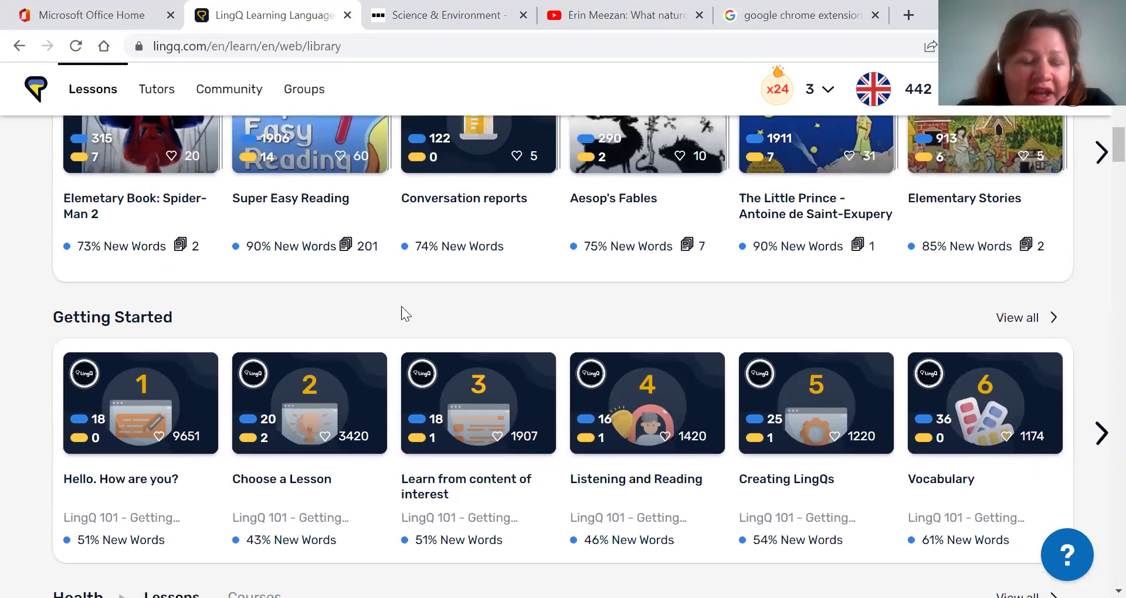
{"action": "scroll", "coordinate": [401, 306], "scroll_direction": "up", "scroll_amount": 1}
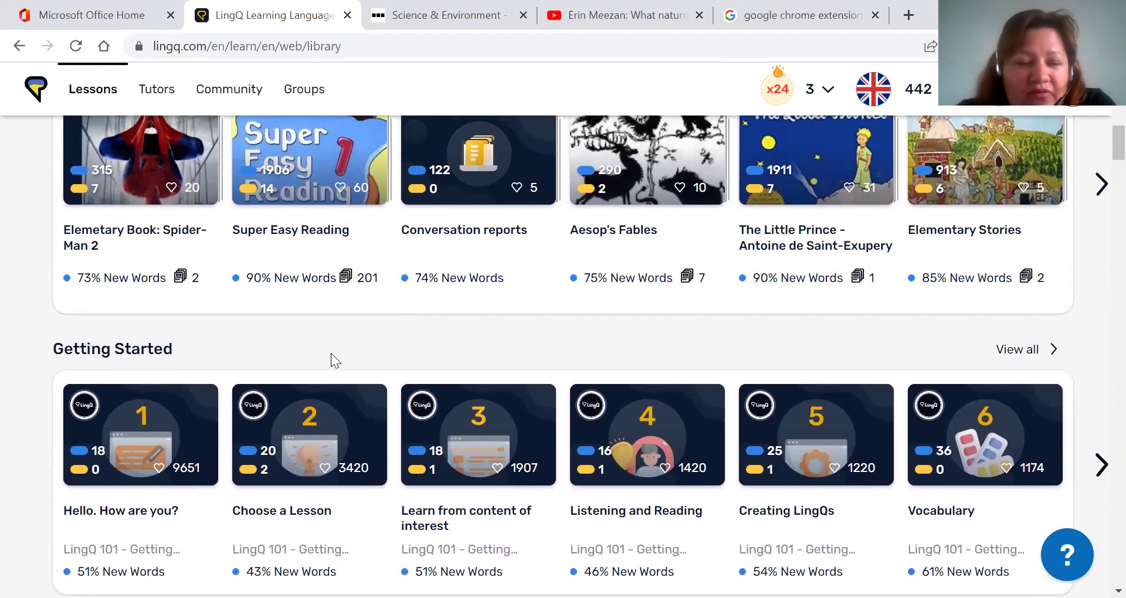
{"action": "scroll", "coordinate": [332, 355], "scroll_direction": "up", "scroll_amount": 1}
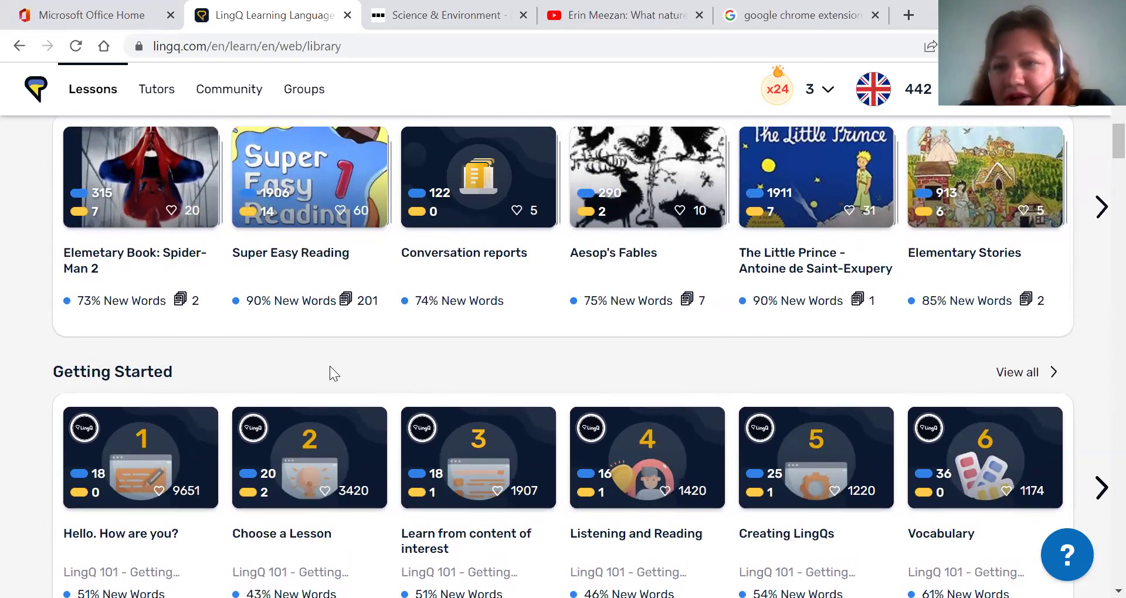
{"action": "scroll", "coordinate": [329, 373], "scroll_direction": "up", "scroll_amount": 2}
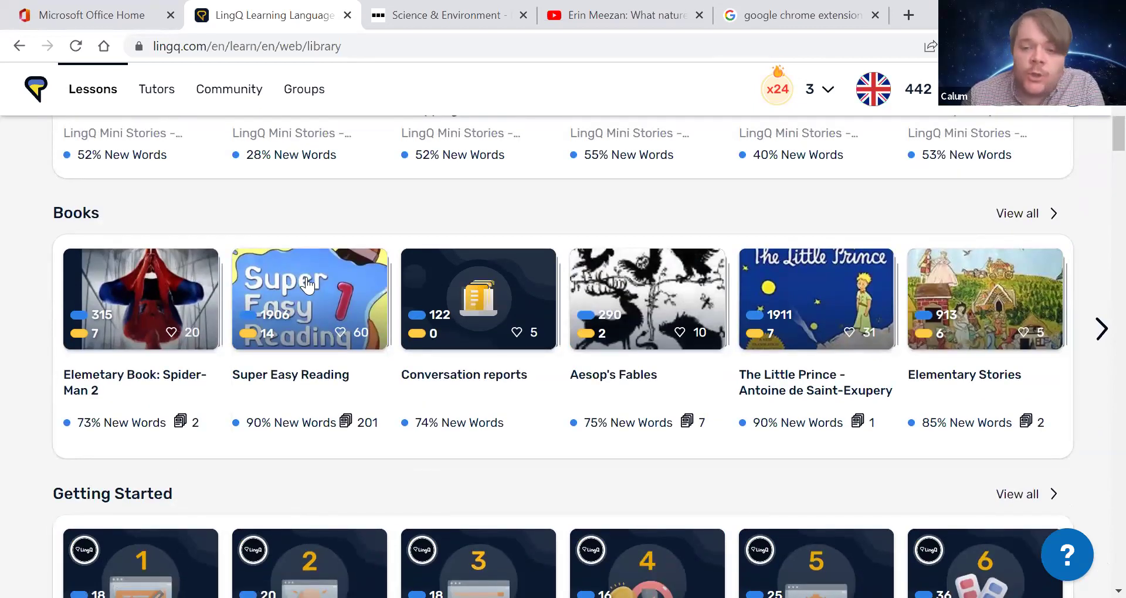
{"action": "mouse_move", "coordinate": [303, 281]}
{"action": "scroll", "coordinate": [305, 282], "scroll_direction": "down", "scroll_amount": 3}
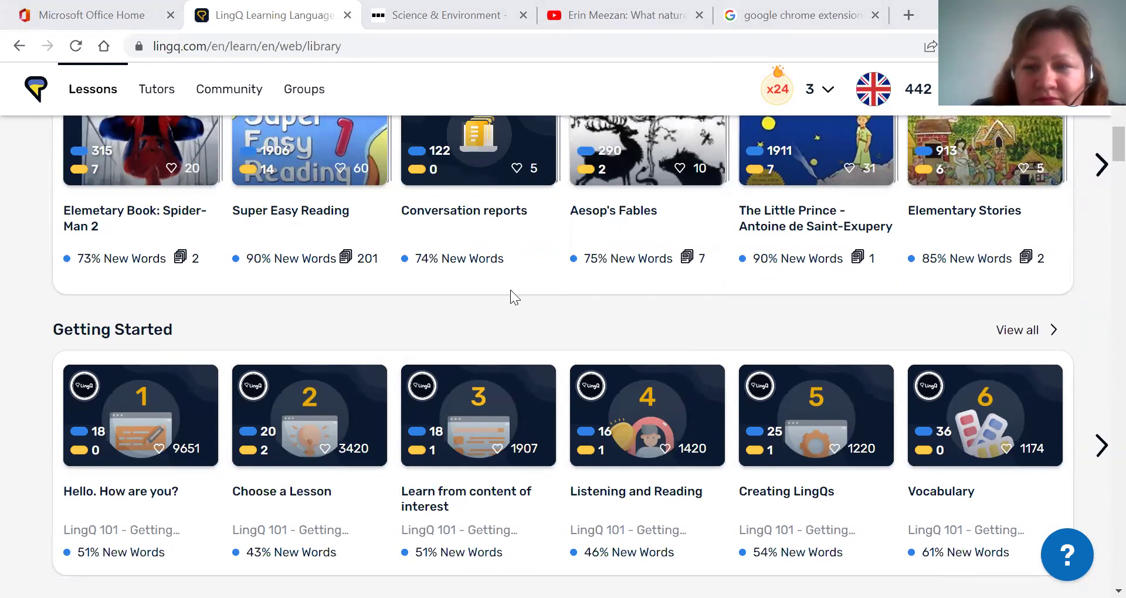
{"action": "scroll", "coordinate": [510, 290], "scroll_direction": "up", "scroll_amount": 4}
{"action": "scroll", "coordinate": [511, 290], "scroll_direction": "up", "scroll_amount": 3}
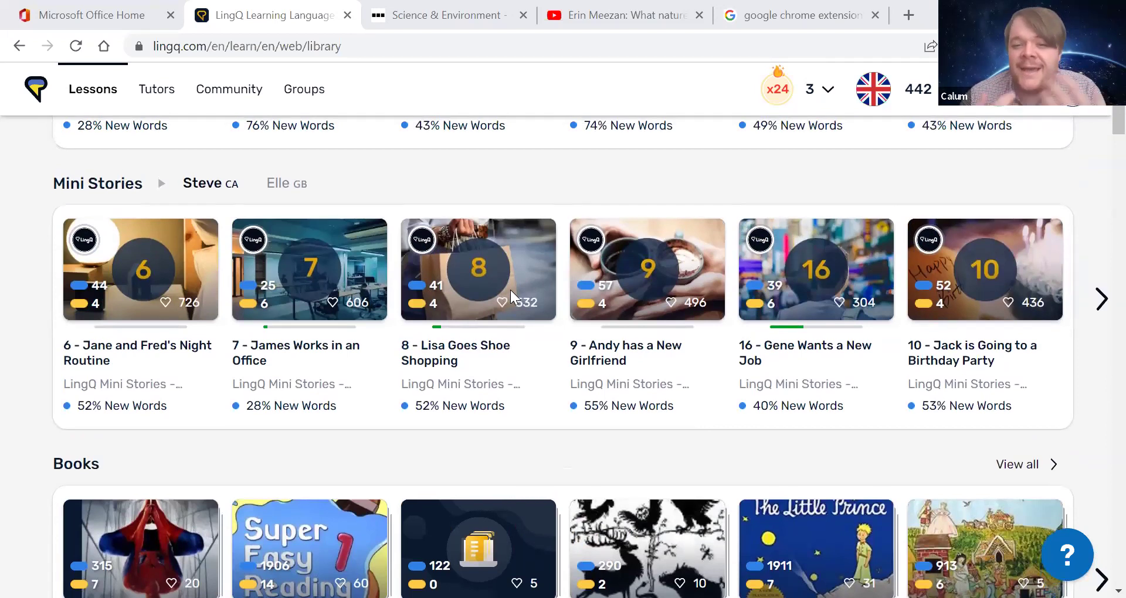
Search Google for "google chrome extensions" and open the Chrome Web Store result.
{"action": "left_click", "coordinate": [784, 8]}
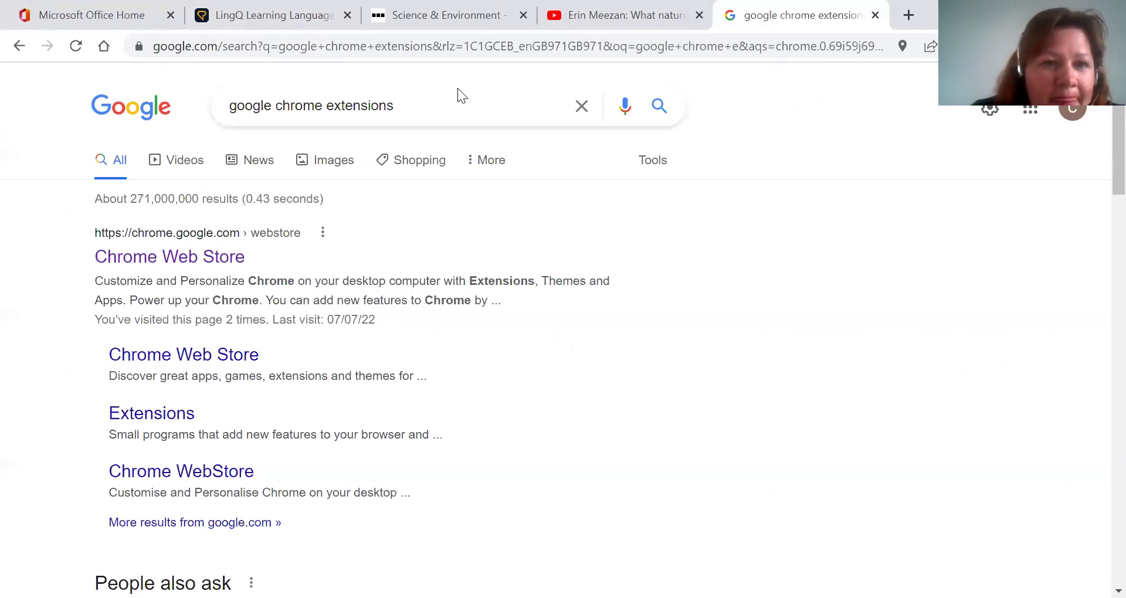
{"action": "left_click", "coordinate": [411, 105]}
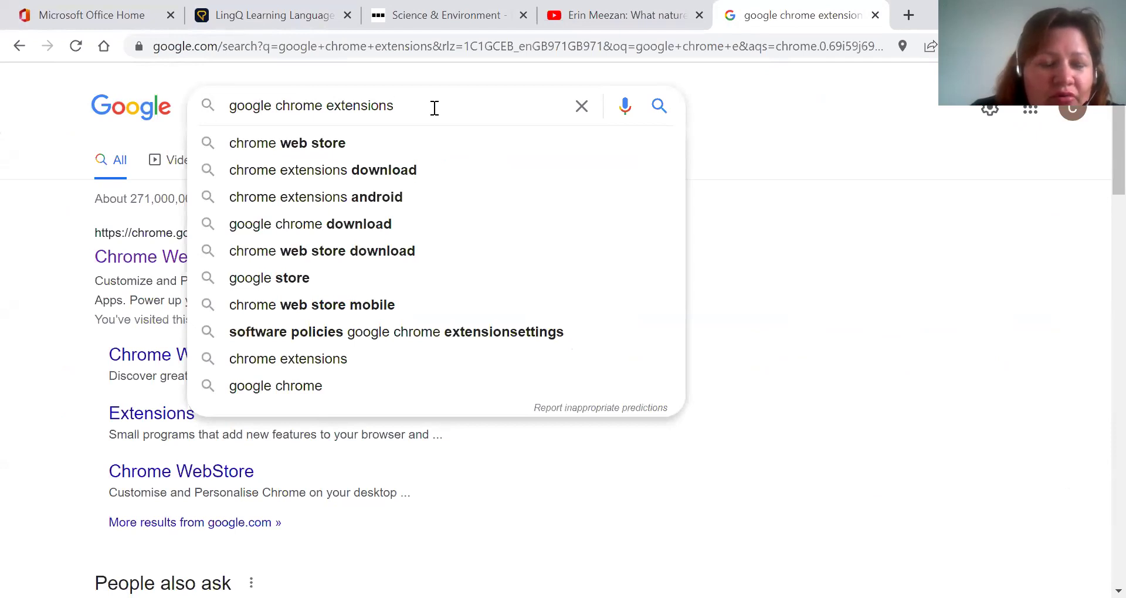
{"action": "key", "text": "Return"}
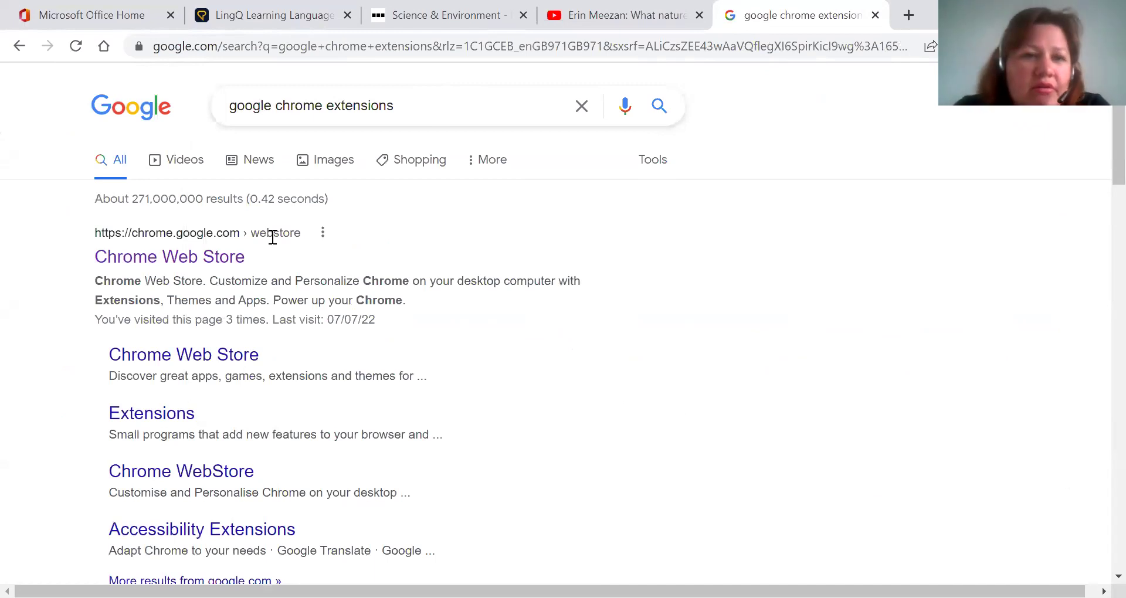
{"action": "left_click", "coordinate": [201, 262]}
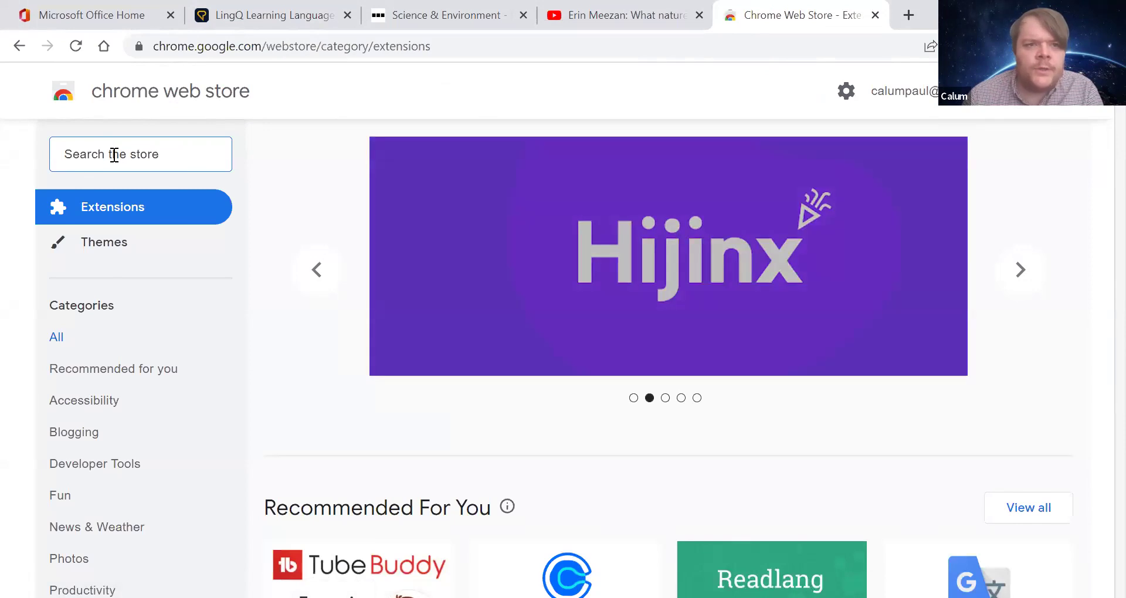
Search the Chrome Web Store for "lingq".
{"action": "type", "text": "ling"}
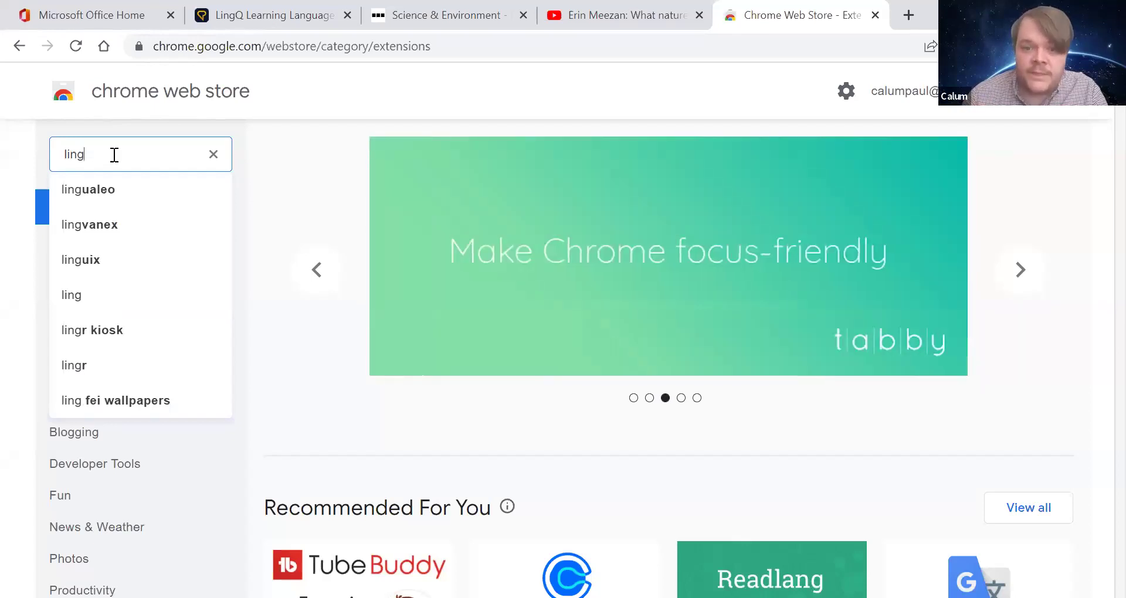
{"action": "type", "text": "q"}
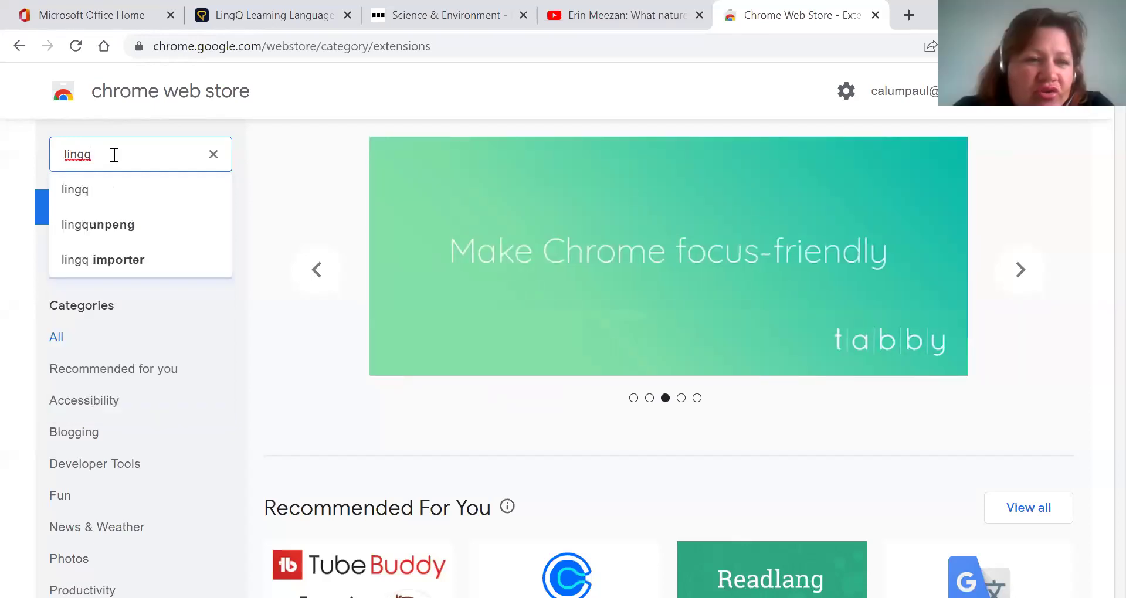
{"action": "left_click", "coordinate": [82, 192]}
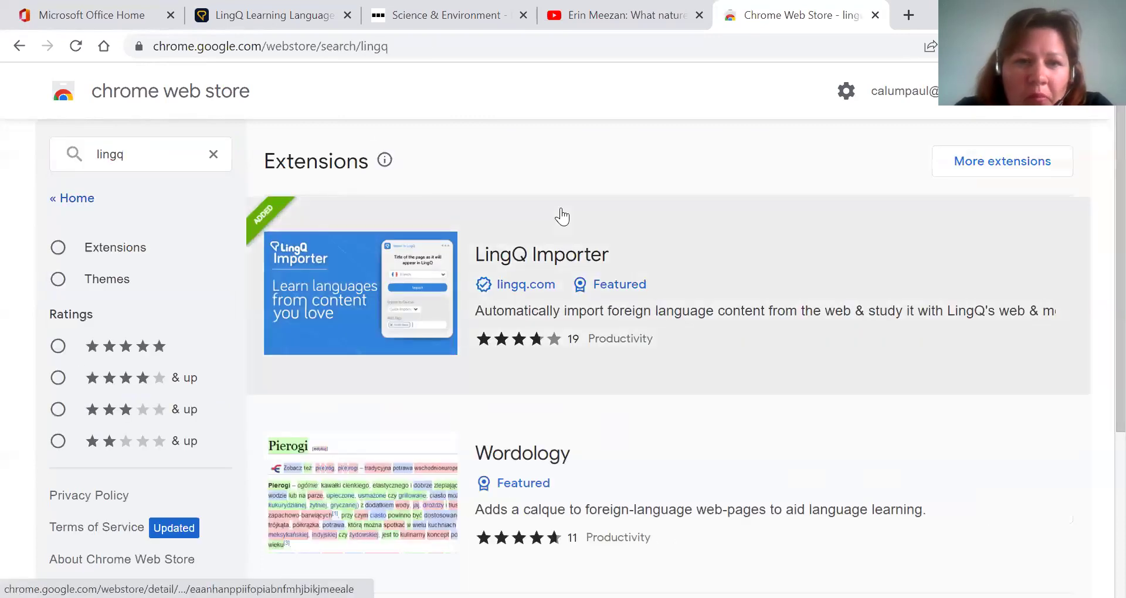
Look over the matching extensions, then open the LingQ Importer page and view its overview.
{"action": "scroll", "coordinate": [427, 171], "scroll_direction": "down", "scroll_amount": 1}
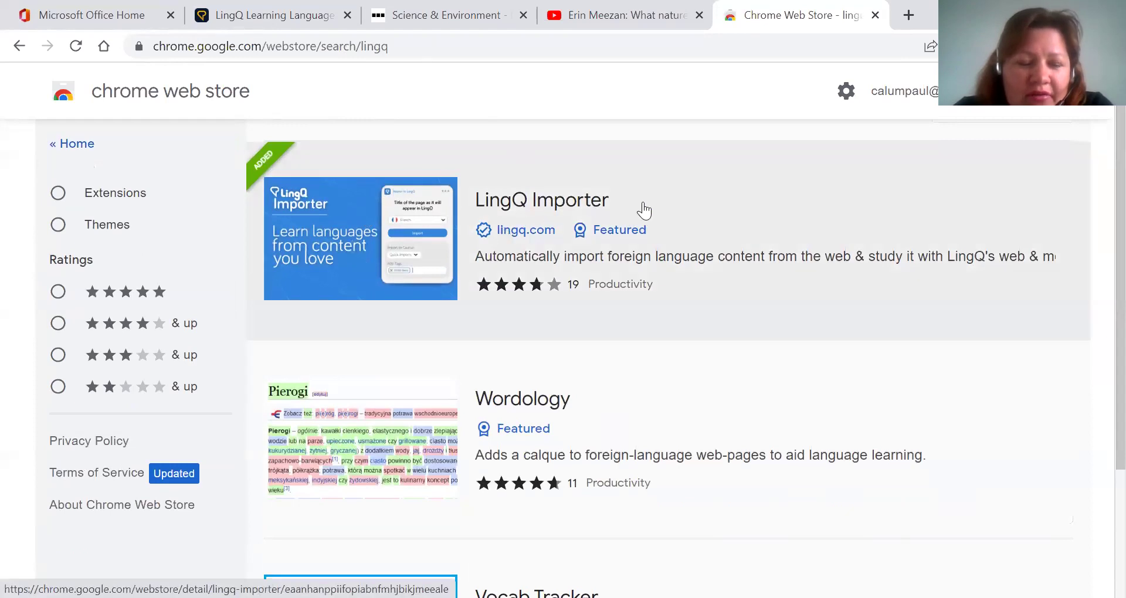
{"action": "scroll", "coordinate": [646, 211], "scroll_direction": "up", "scroll_amount": 1}
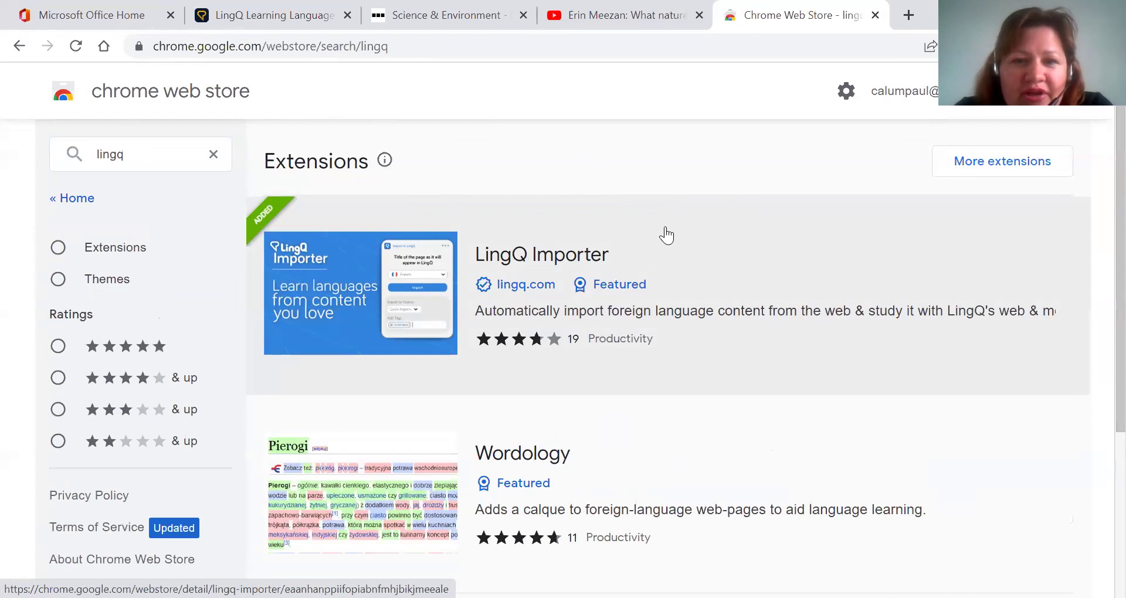
{"action": "scroll", "coordinate": [664, 241], "scroll_direction": "down", "scroll_amount": 2}
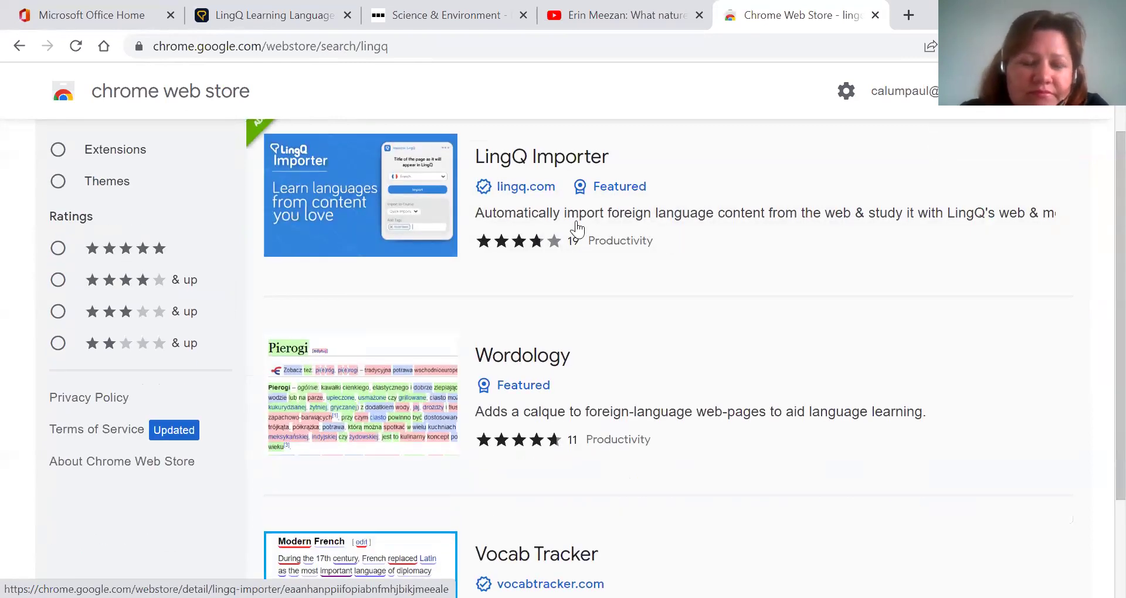
{"action": "scroll", "coordinate": [546, 228], "scroll_direction": "up", "scroll_amount": 1}
{"action": "scroll", "coordinate": [444, 231], "scroll_direction": "up", "scroll_amount": 1}
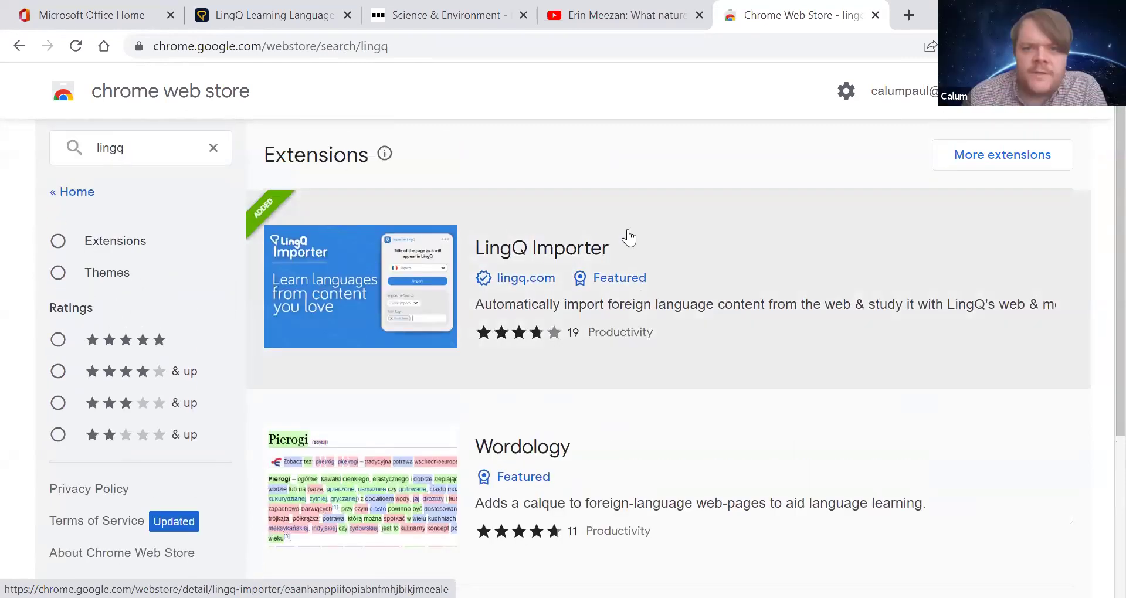
{"action": "left_click", "coordinate": [624, 236]}
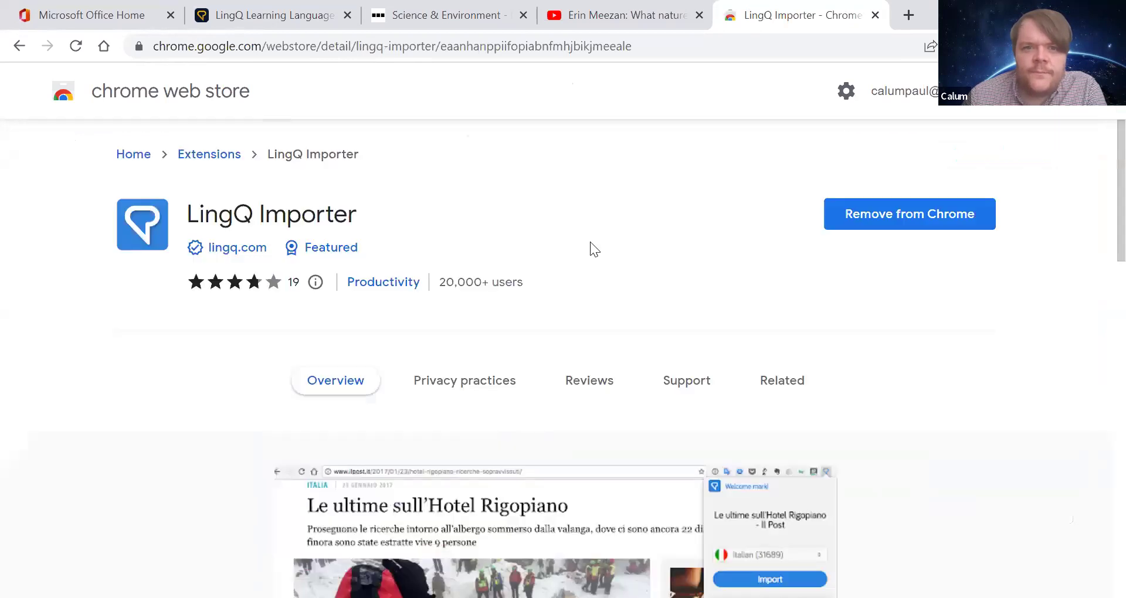
{"action": "scroll", "coordinate": [590, 241], "scroll_direction": "down", "scroll_amount": 1}
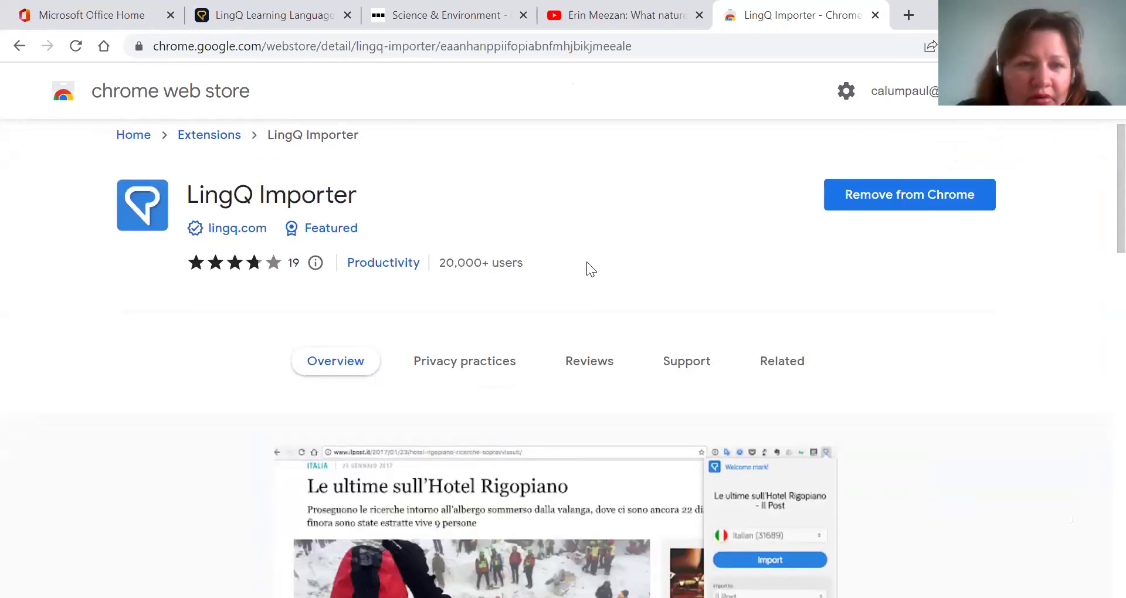
{"action": "scroll", "coordinate": [523, 269], "scroll_direction": "down", "scroll_amount": 1}
{"action": "scroll", "coordinate": [764, 239], "scroll_direction": "up", "scroll_amount": 1}
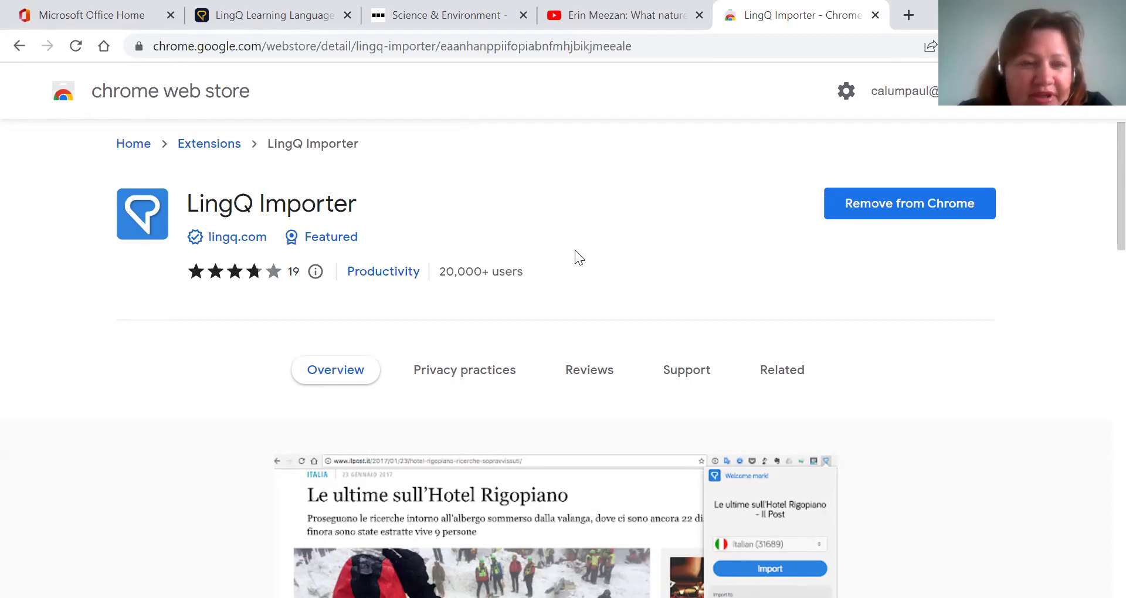
Switch to the BBC Science & Environment page, open the article "New giant water lily found hiding in plain sight" and skim it.
{"action": "left_click", "coordinate": [428, 15]}
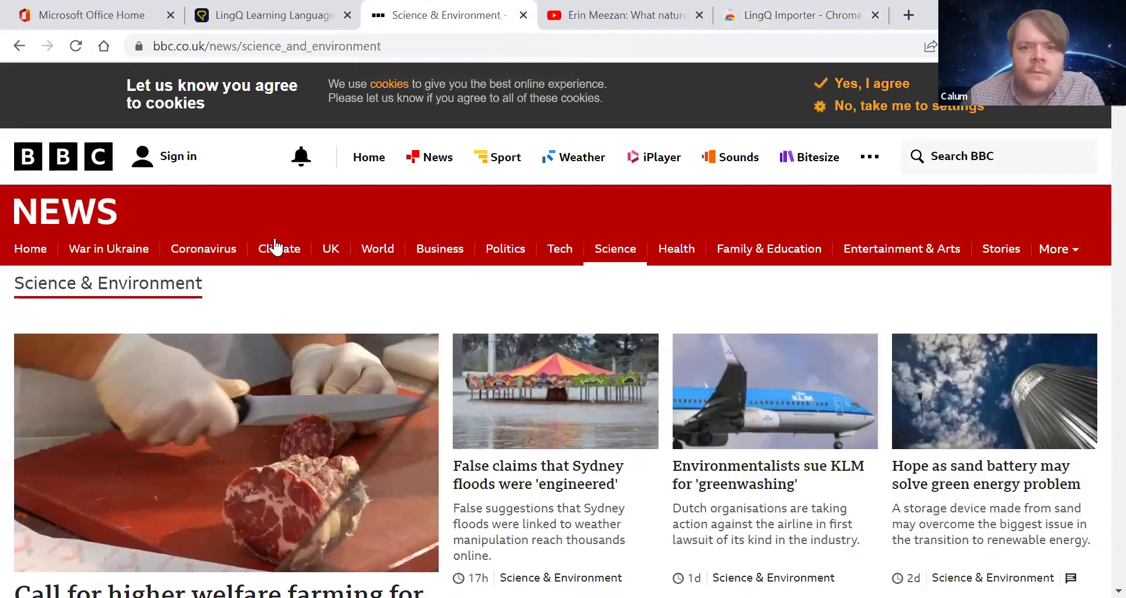
{"action": "scroll", "coordinate": [356, 217], "scroll_direction": "down", "scroll_amount": 3}
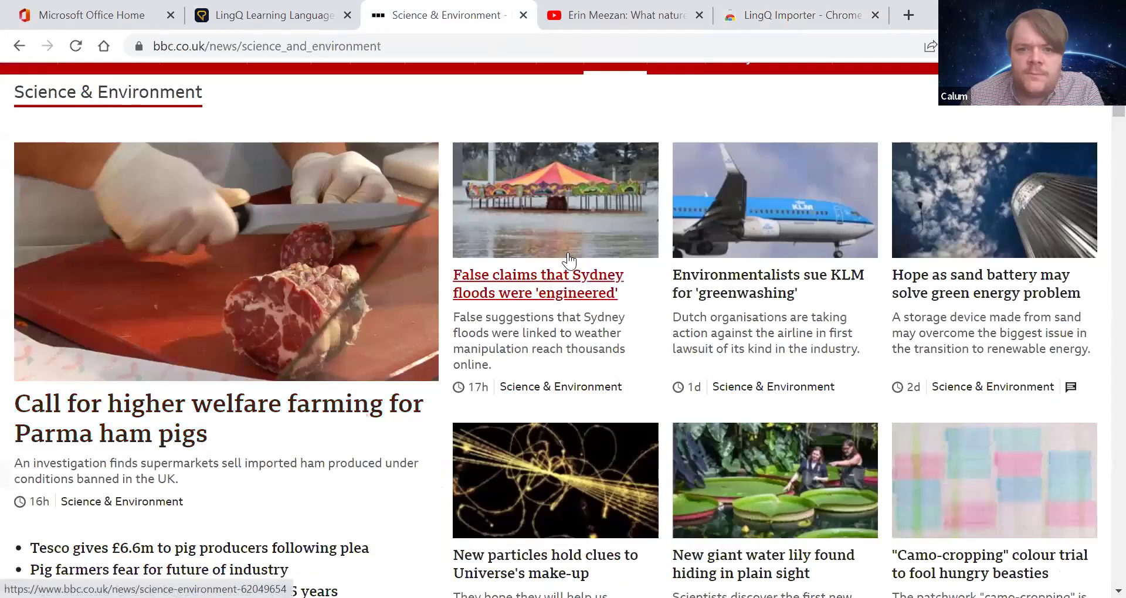
{"action": "scroll", "coordinate": [568, 258], "scroll_direction": "down", "scroll_amount": 1}
{"action": "scroll", "coordinate": [569, 258], "scroll_direction": "up", "scroll_amount": 1}
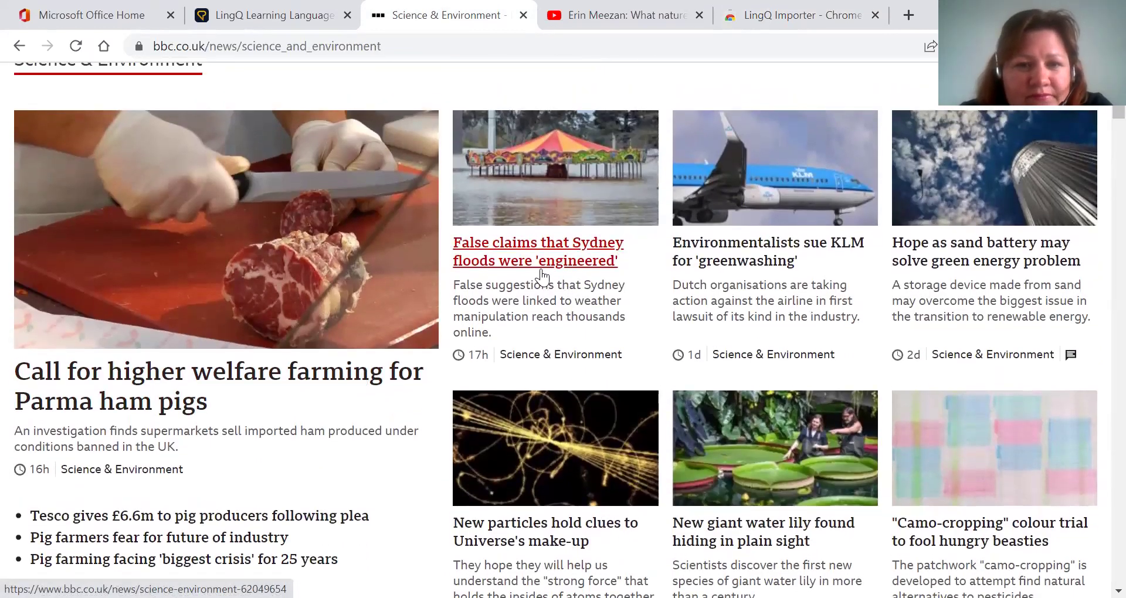
{"action": "scroll", "coordinate": [733, 246], "scroll_direction": "down", "scroll_amount": 1}
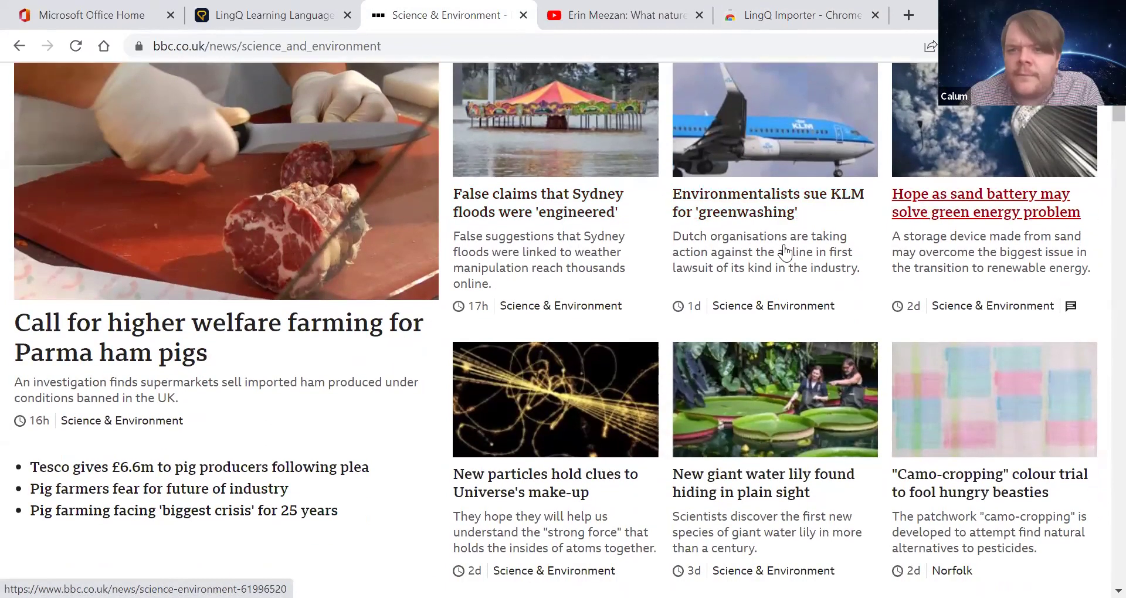
{"action": "scroll", "coordinate": [728, 269], "scroll_direction": "down", "scroll_amount": 4}
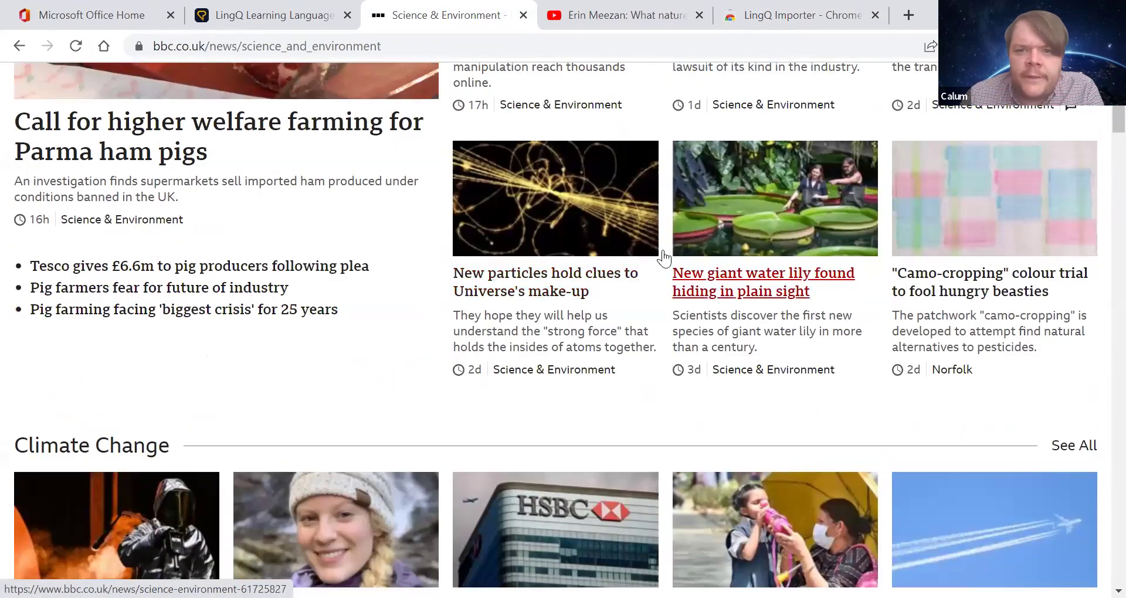
{"action": "left_click", "coordinate": [734, 288]}
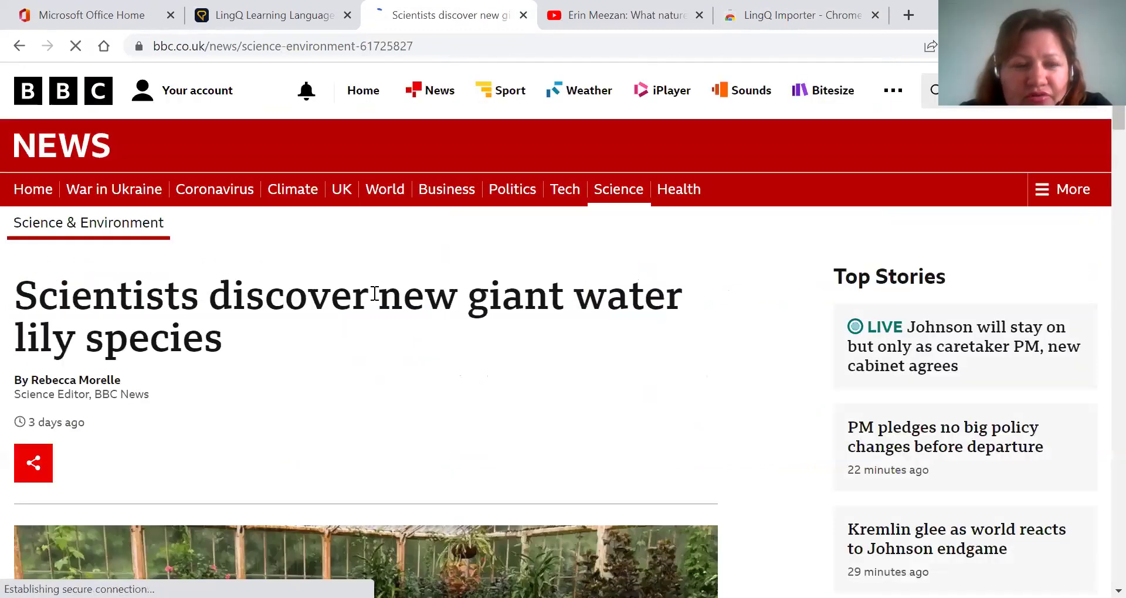
{"action": "scroll", "coordinate": [372, 293], "scroll_direction": "down", "scroll_amount": 15}
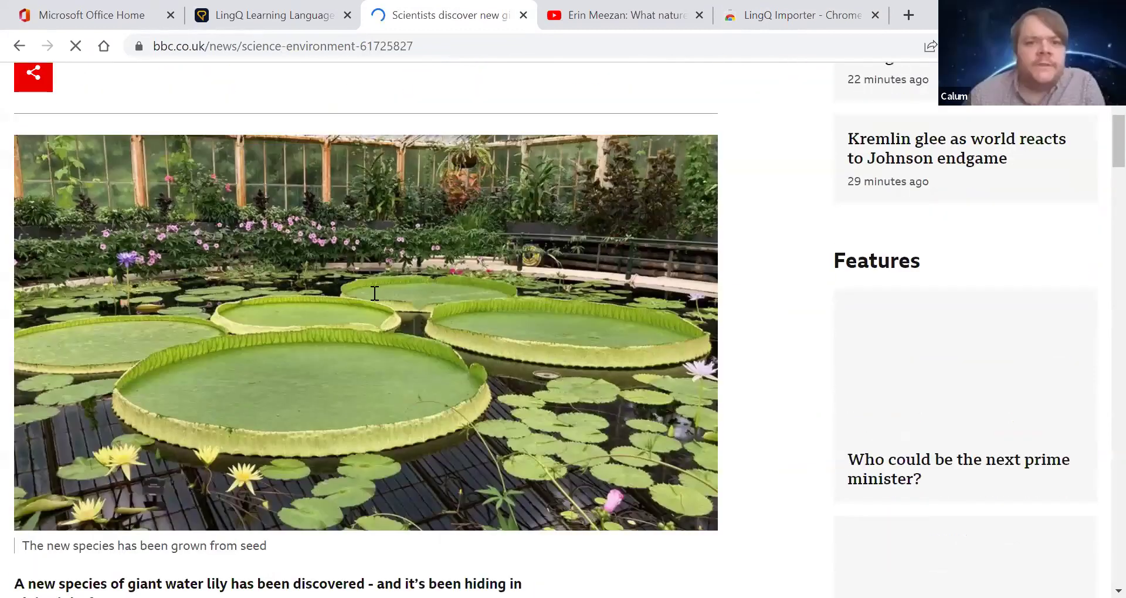
{"action": "scroll", "coordinate": [311, 150], "scroll_direction": "down", "scroll_amount": 6}
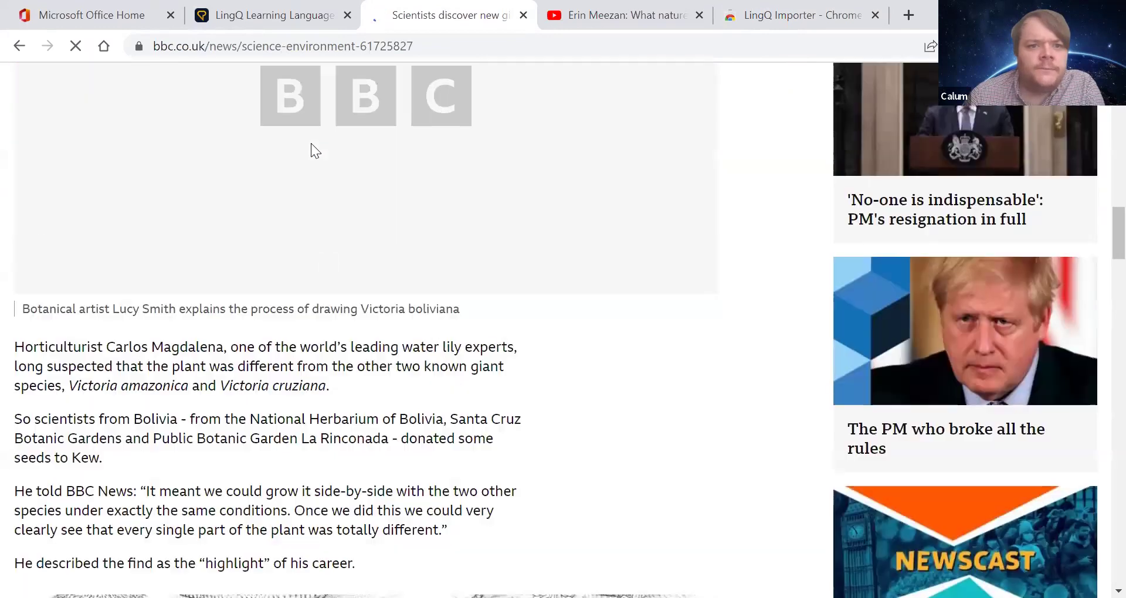
{"action": "scroll", "coordinate": [311, 143], "scroll_direction": "down", "scroll_amount": 2}
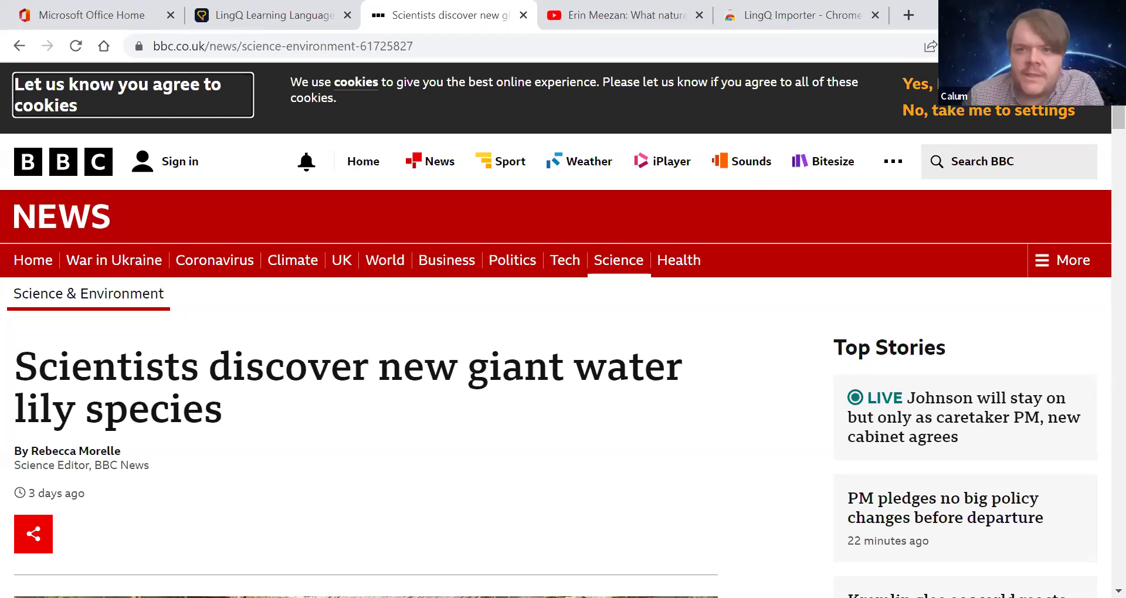
Try to import the BBC water lily article as an English lesson using the LingQ Importer extension.
{"action": "left_click", "coordinate": [995, 46]}
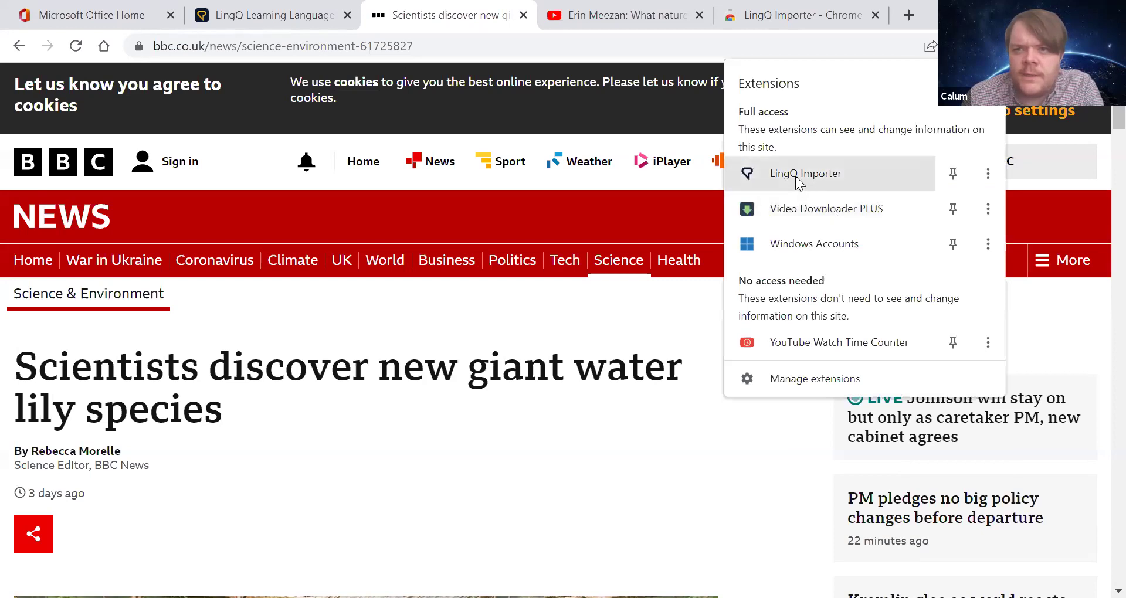
{"action": "key", "text": "Escape"}
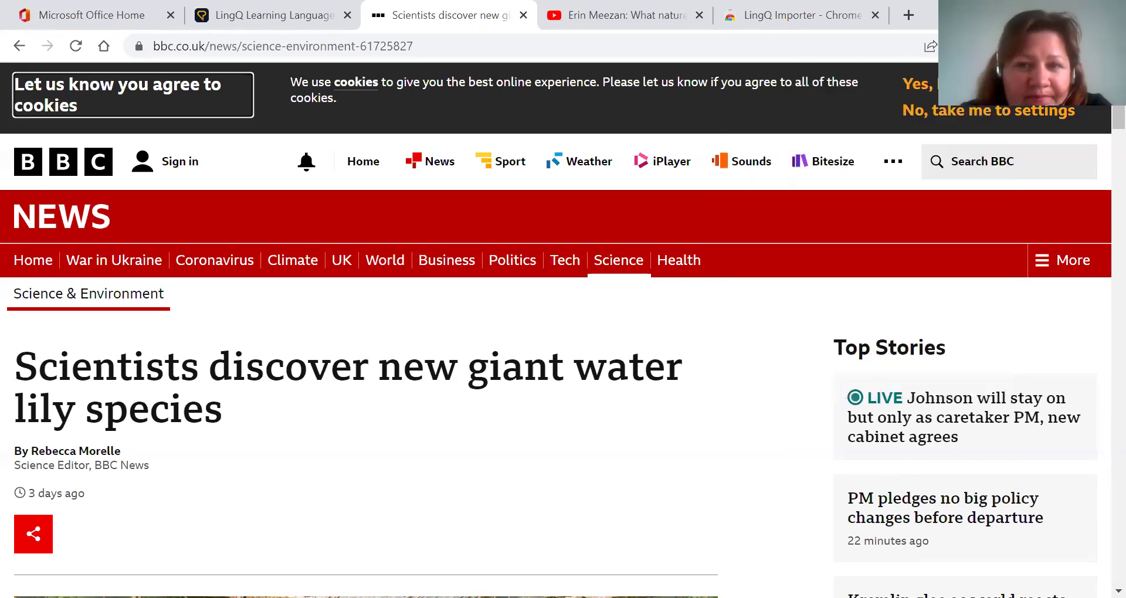
{"action": "left_click", "coordinate": [995, 45]}
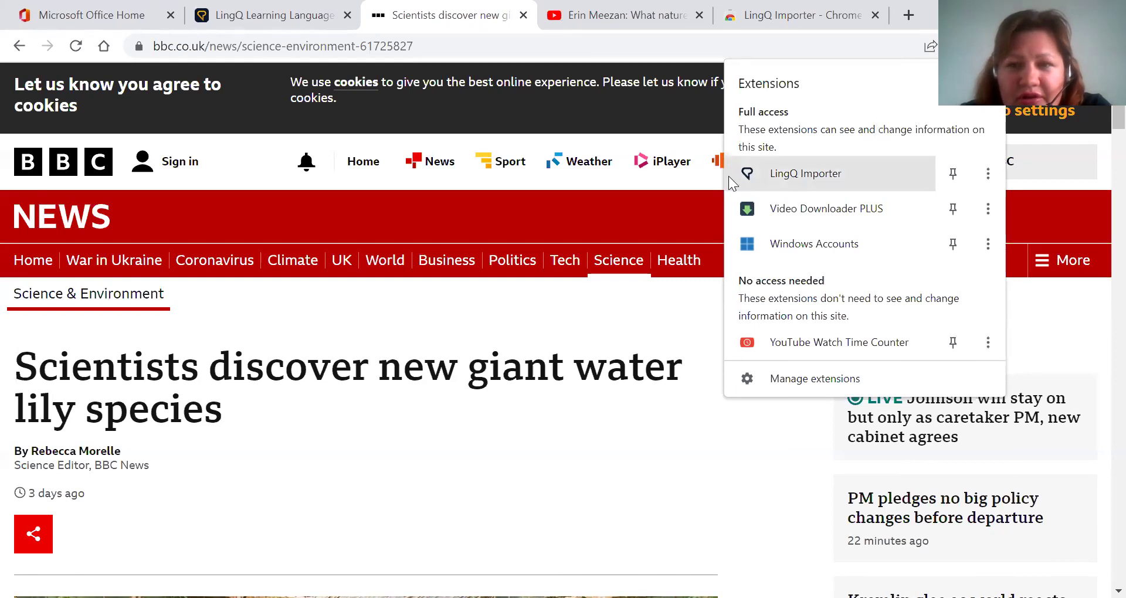
{"action": "left_click", "coordinate": [846, 181]}
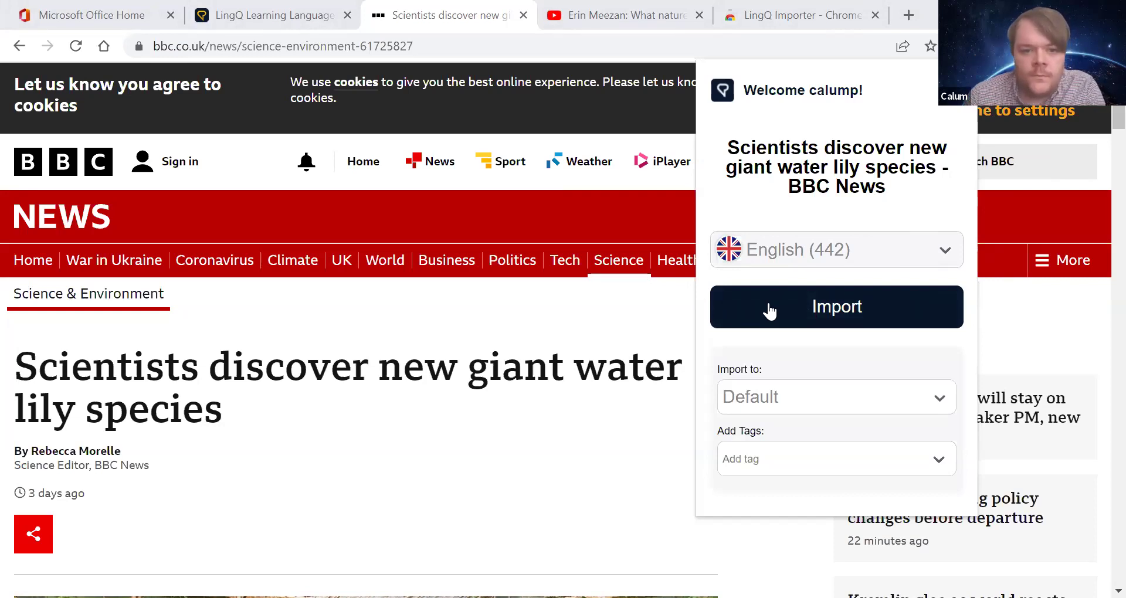
{"action": "left_click", "coordinate": [826, 314]}
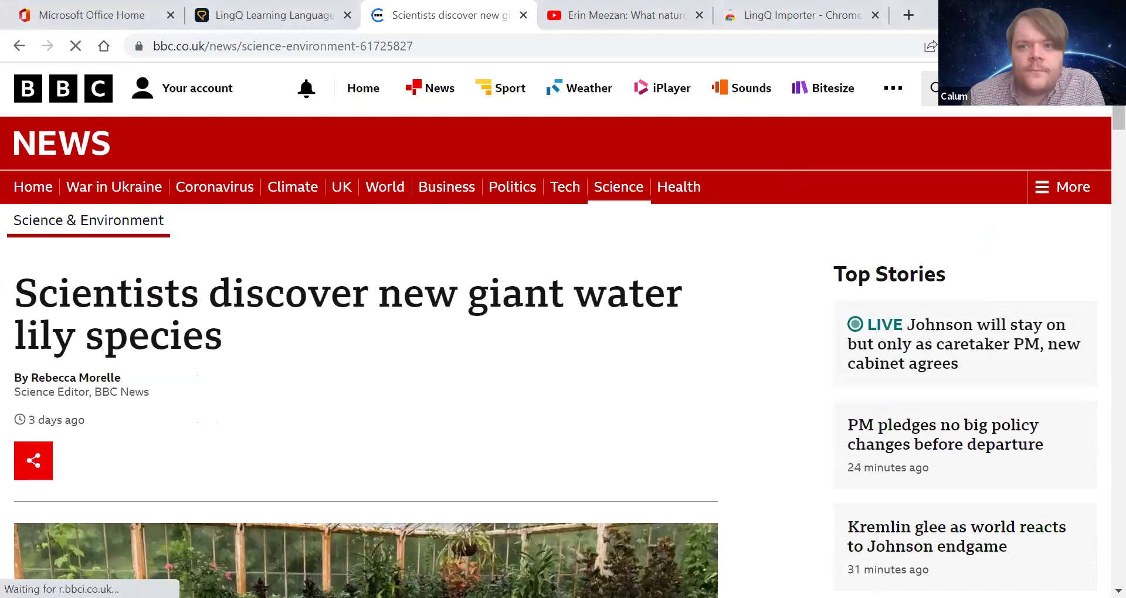
Import the water lily article as an English lesson into the Default course with LingQ Importer, and open the imported lesson.
{"action": "left_click", "coordinate": [1017, 46]}
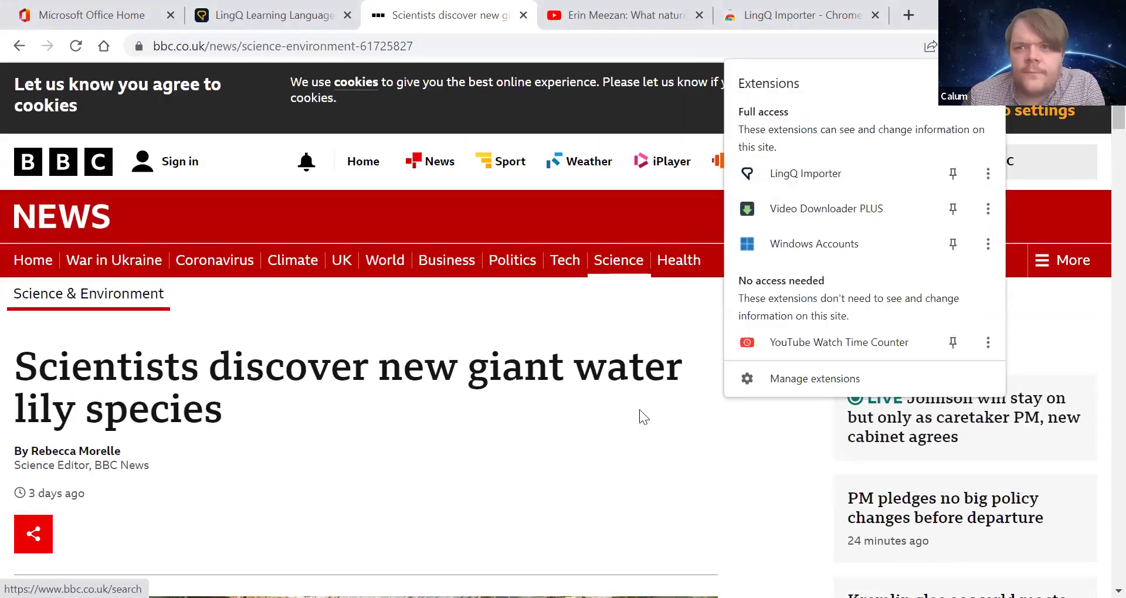
{"action": "key", "text": "Escape"}
{"action": "left_click", "coordinate": [1018, 45]}
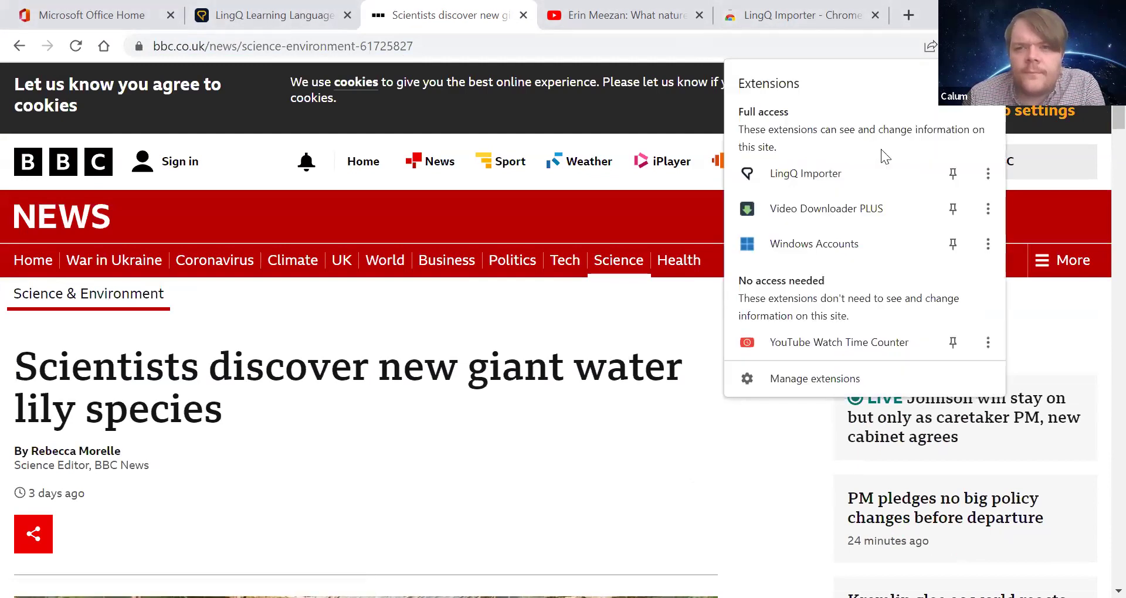
{"action": "left_click", "coordinate": [817, 187]}
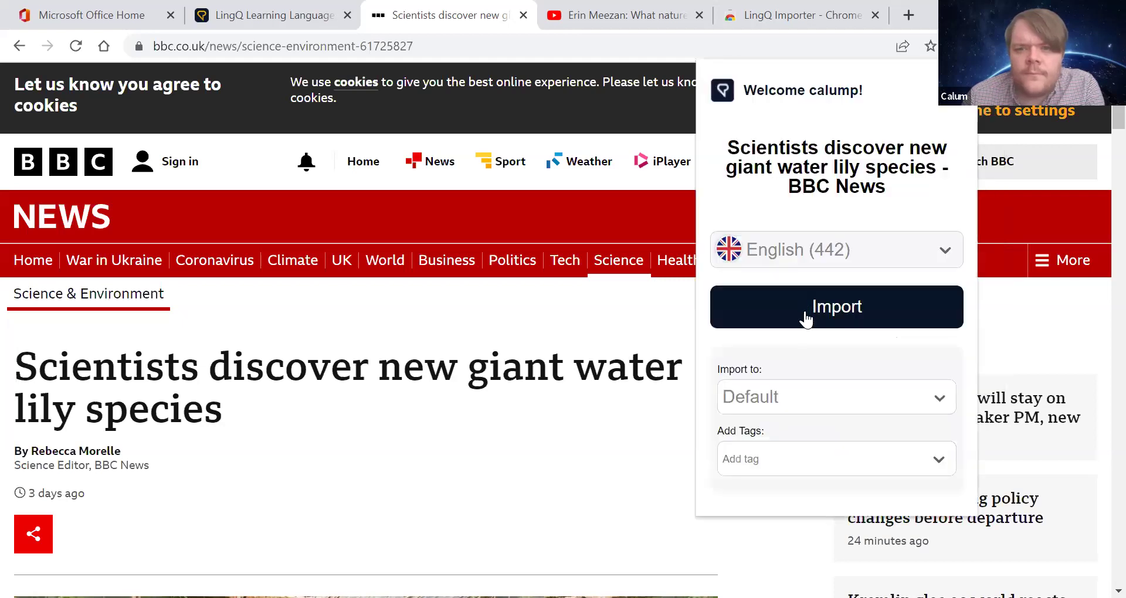
{"action": "left_click", "coordinate": [806, 320]}
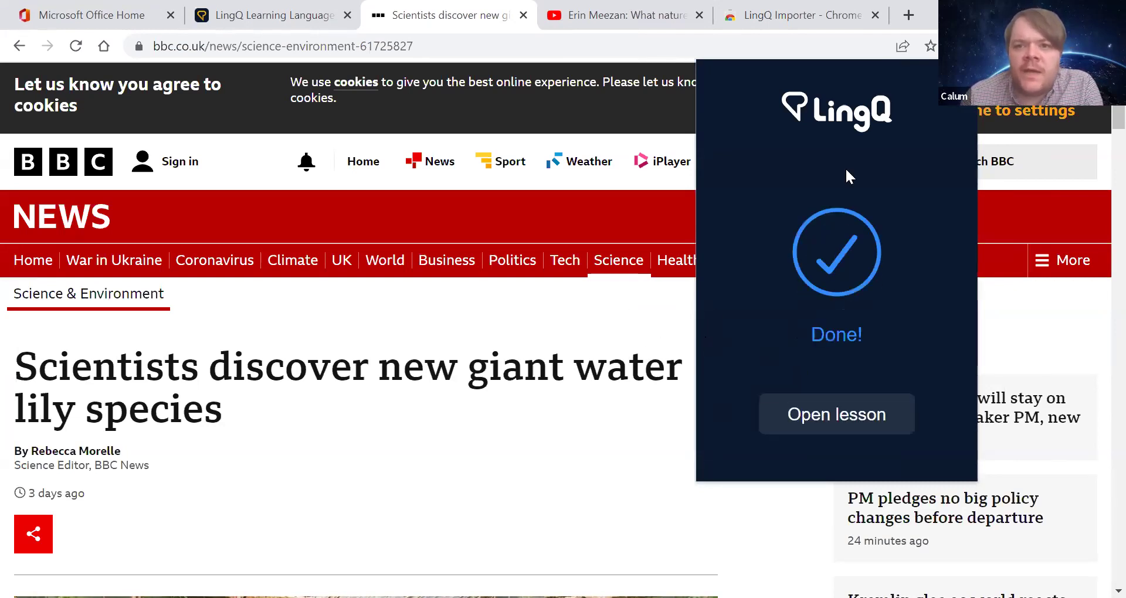
{"action": "left_click", "coordinate": [828, 415]}
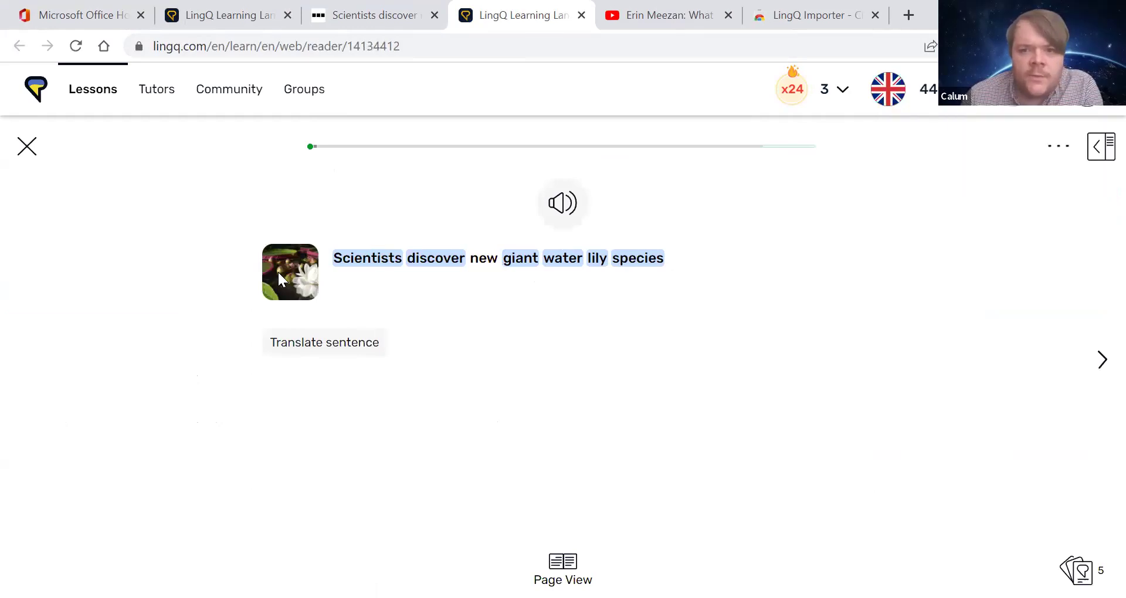
Show the imported lesson in Page View and look up the word "sight" in the text.
{"action": "left_click", "coordinate": [562, 567]}
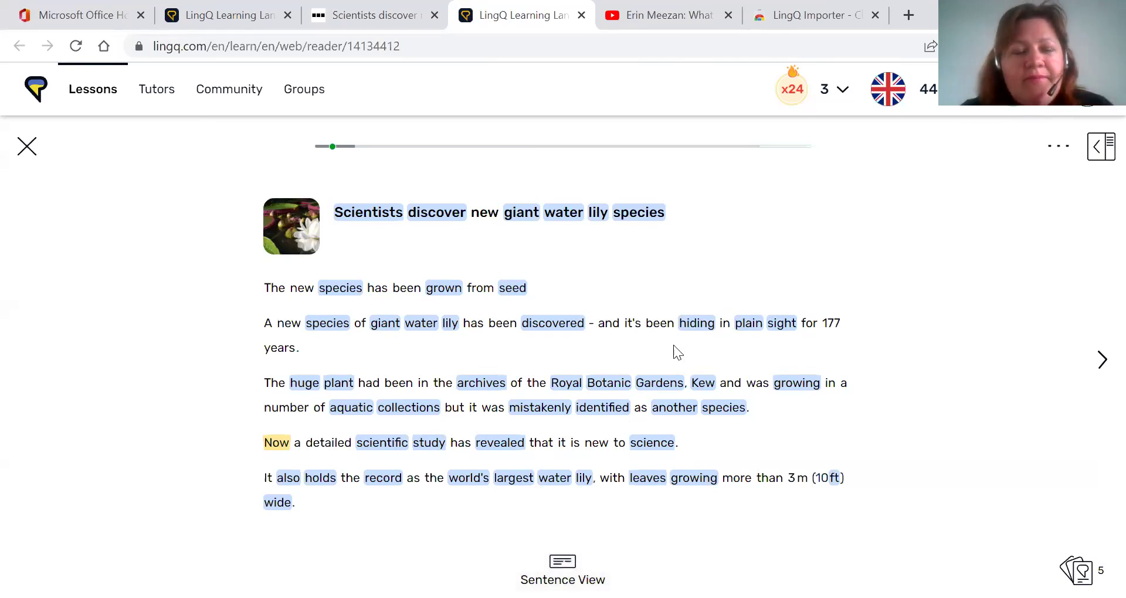
{"action": "left_click", "coordinate": [780, 325]}
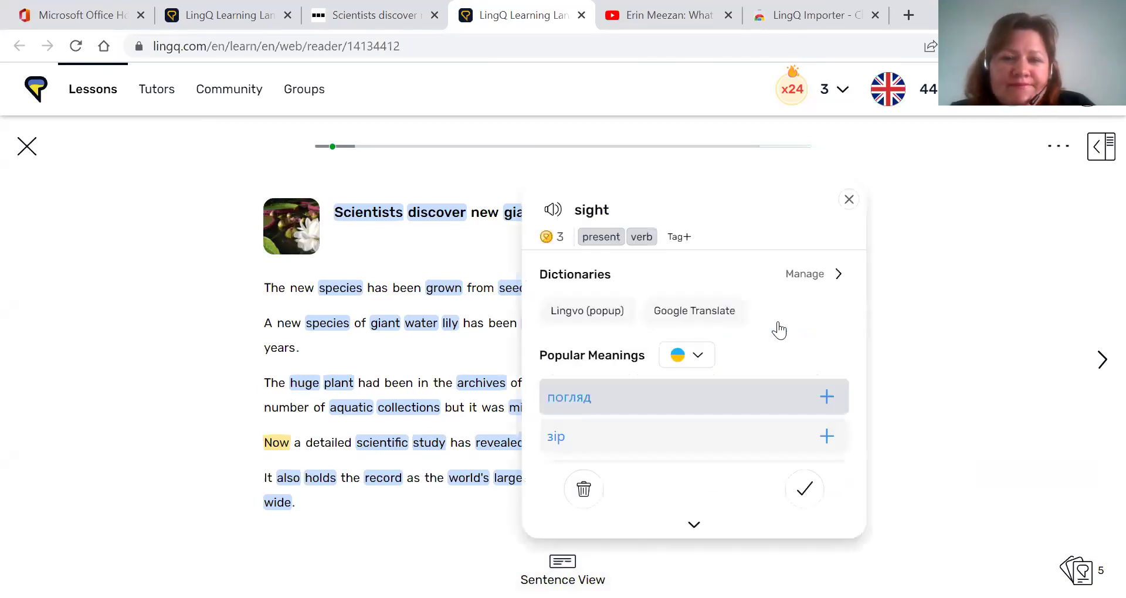
Save the word "sight" with the Ukrainian meaning "погляд".
{"action": "left_click", "coordinate": [595, 404]}
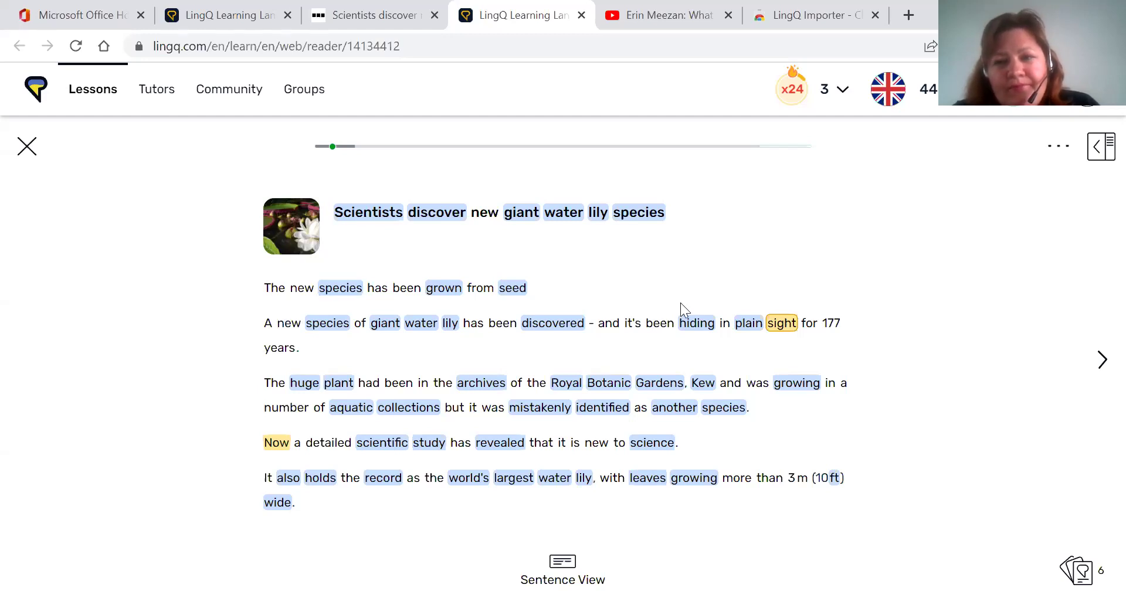
Switch to the YouTube TED talk on sustainable business, have its captions on, and jump to 0:38 to check the subtitles.
{"action": "left_click", "coordinate": [646, 15]}
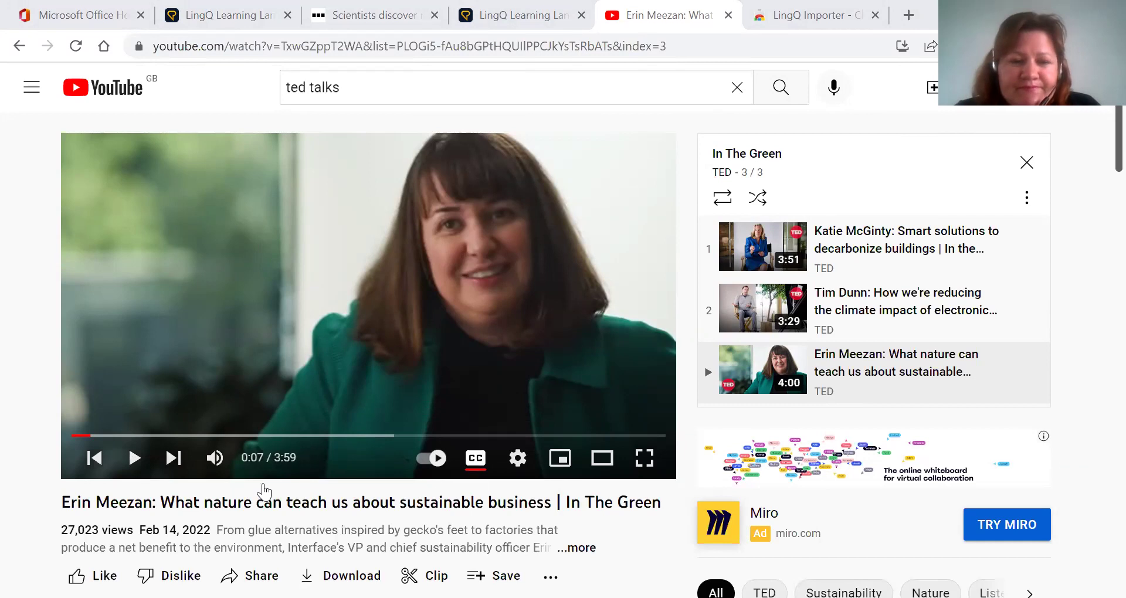
{"action": "left_click", "coordinate": [133, 460]}
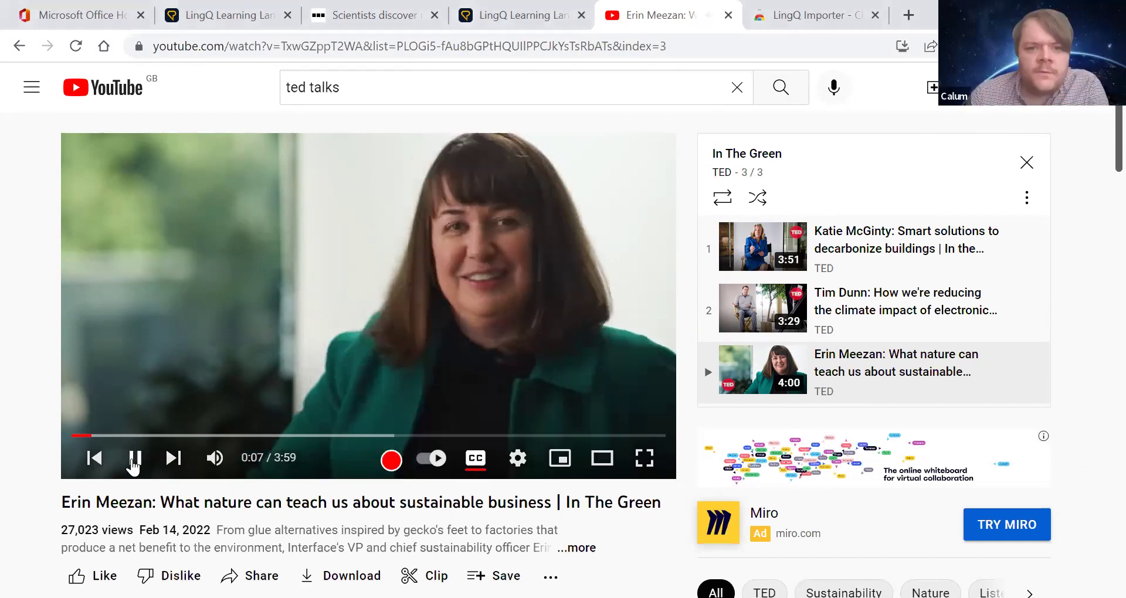
{"action": "left_click", "coordinate": [134, 461]}
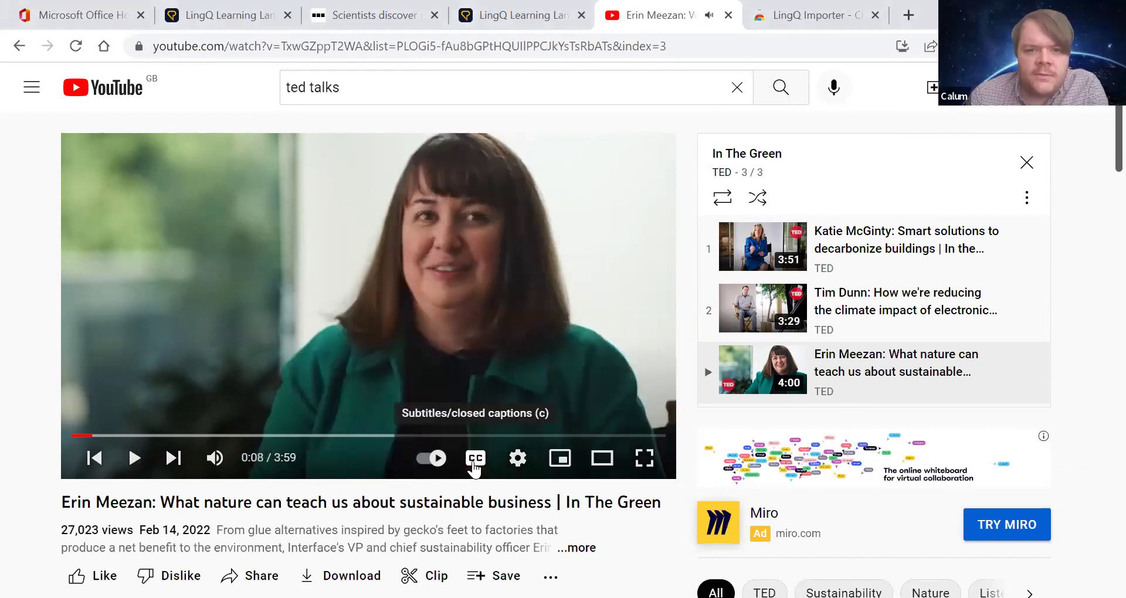
{"action": "left_click", "coordinate": [475, 463]}
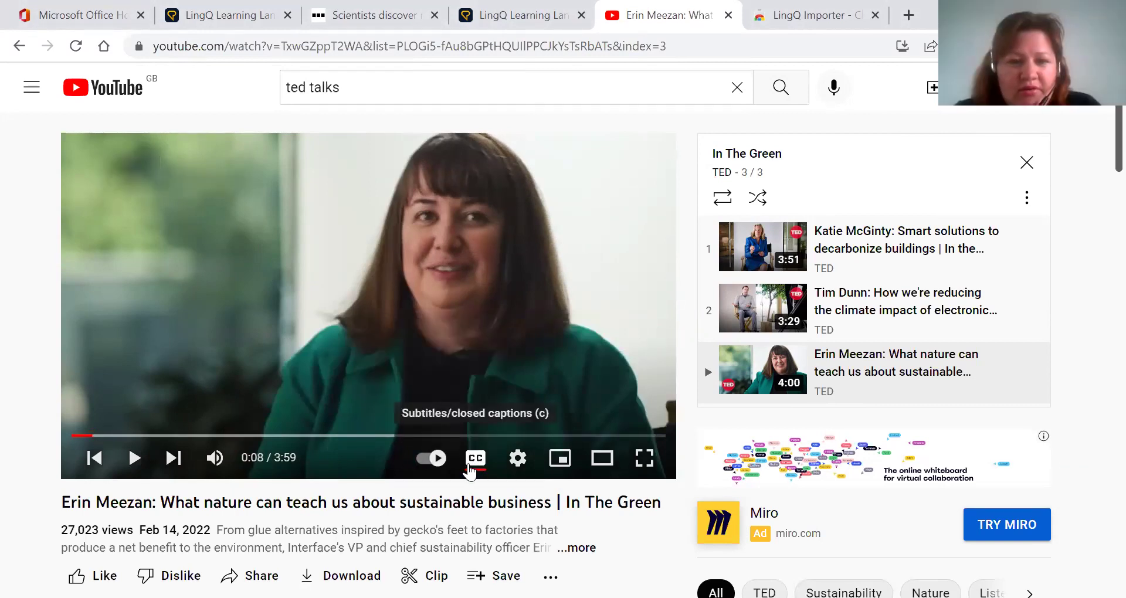
{"action": "left_click", "coordinate": [135, 465]}
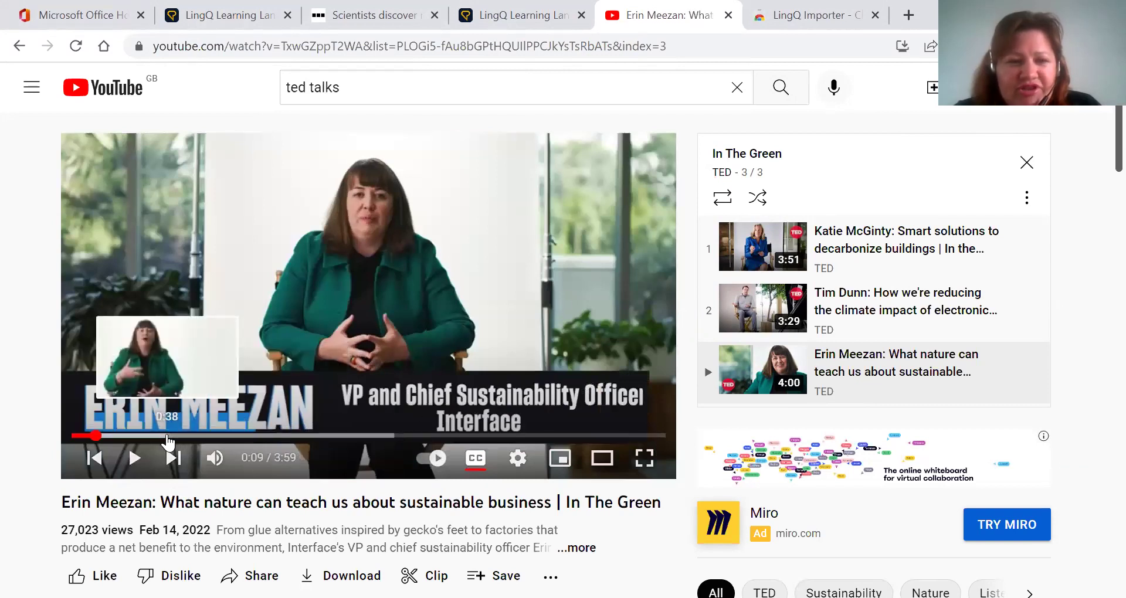
{"action": "left_click", "coordinate": [167, 436]}
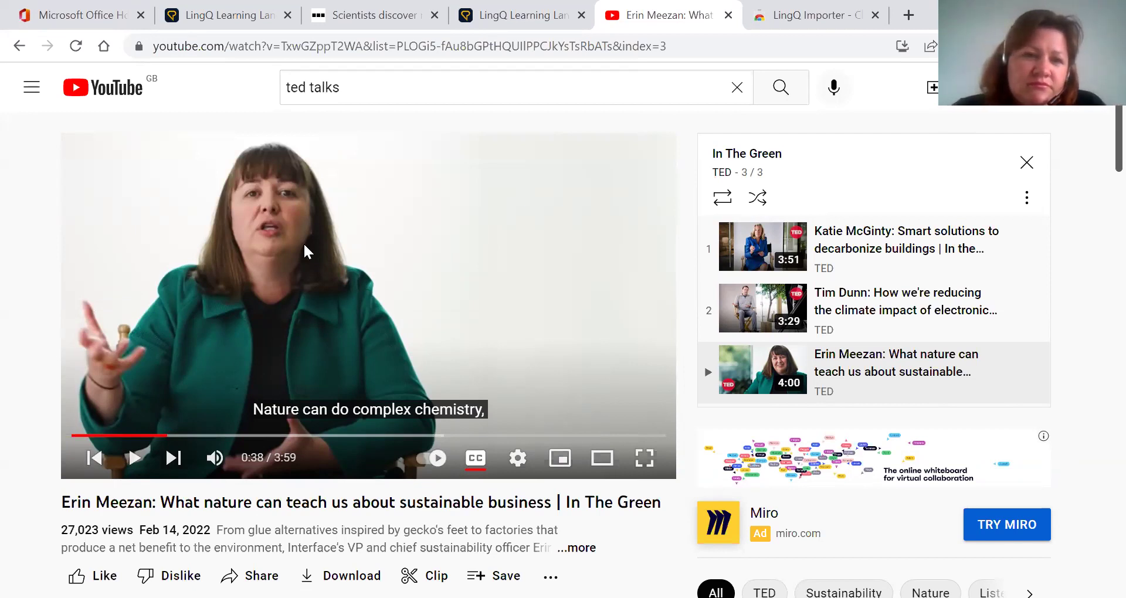
Import the captioned TED talk video as a lesson with the LingQ Importer extension and open the imported lesson.
{"action": "left_click", "coordinate": [1001, 44]}
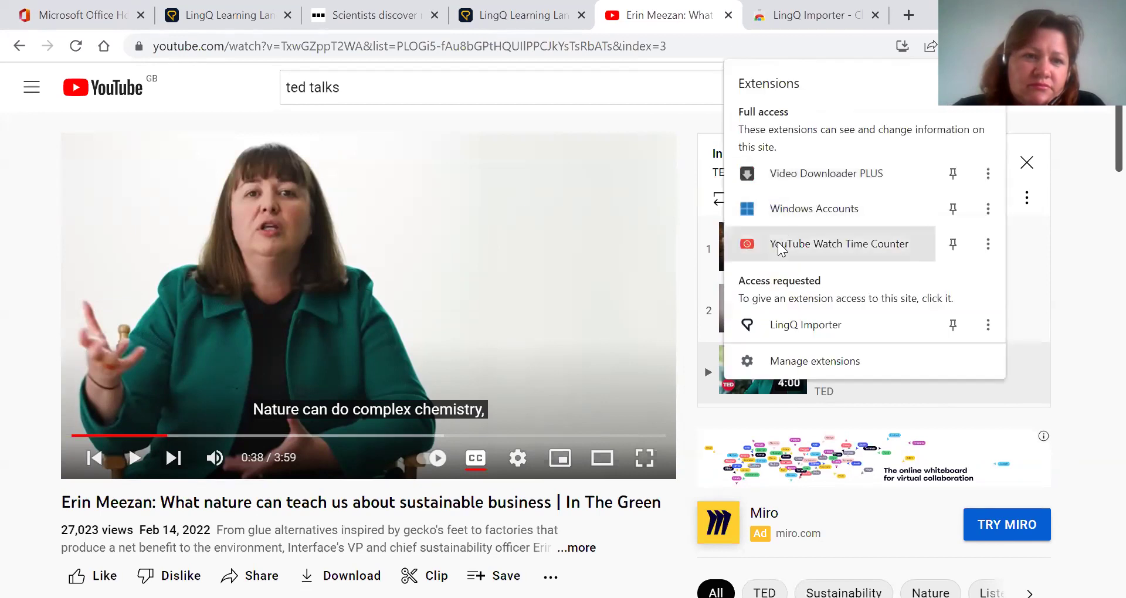
{"action": "left_click", "coordinate": [806, 327]}
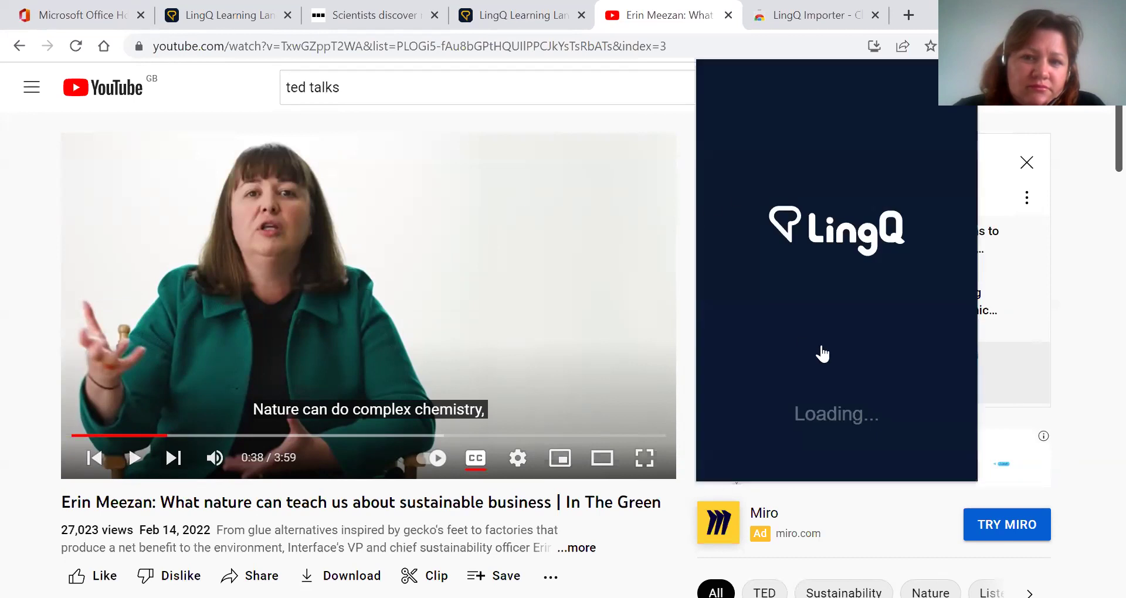
{"action": "left_click", "coordinate": [839, 339]}
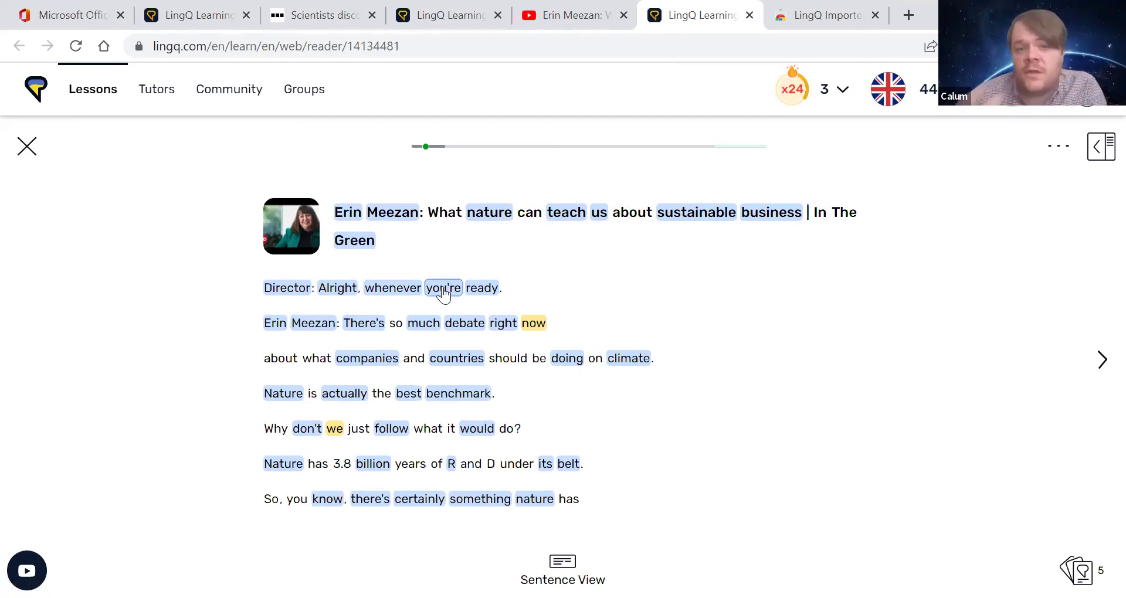
Save the word "countries" with the meaning "країни", then open the lesson's embedded video and close it again.
{"action": "left_click", "coordinate": [464, 363]}
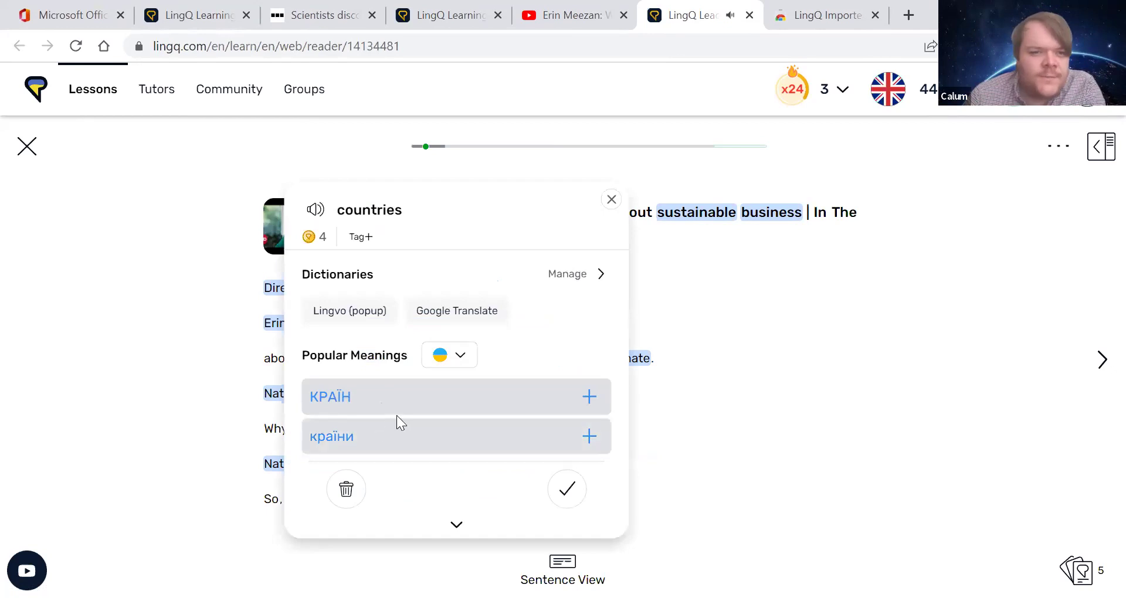
{"action": "left_click", "coordinate": [392, 437]}
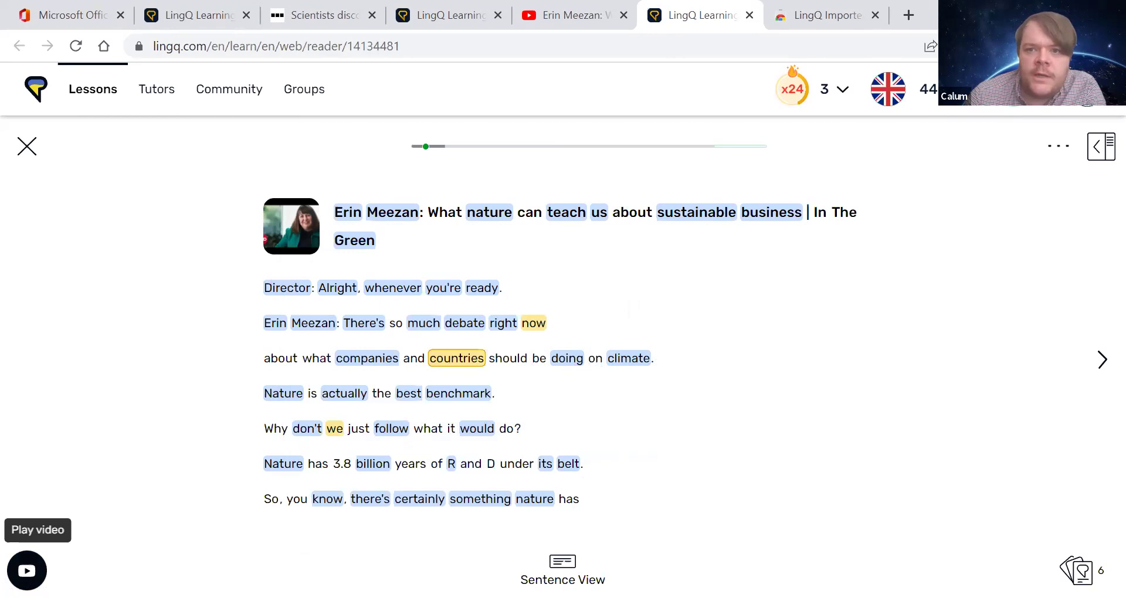
{"action": "left_click", "coordinate": [26, 571]}
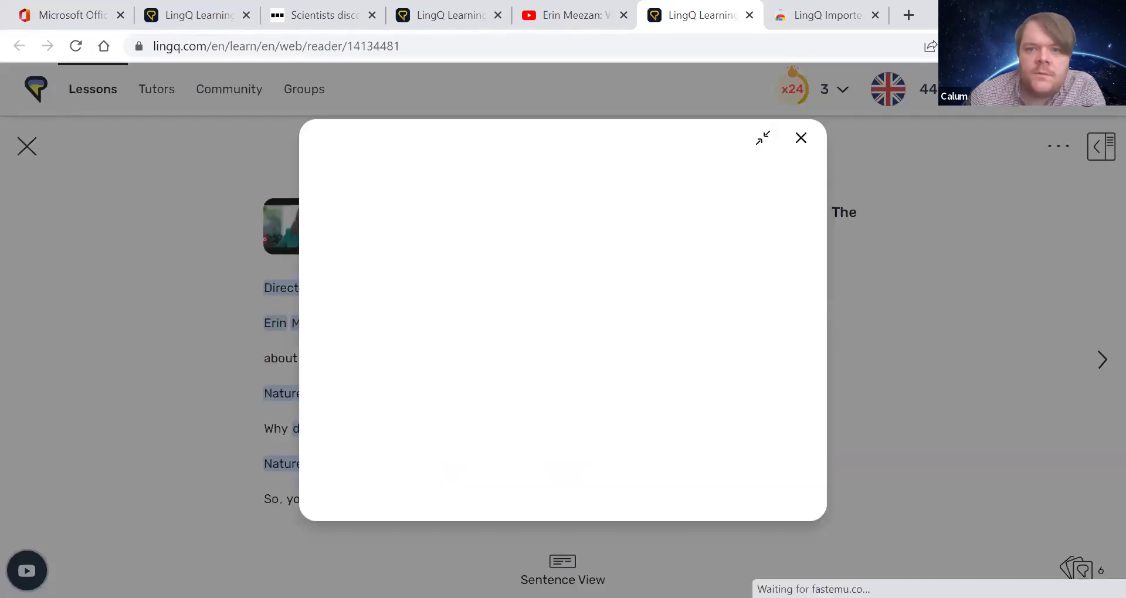
{"action": "left_click", "coordinate": [800, 141]}
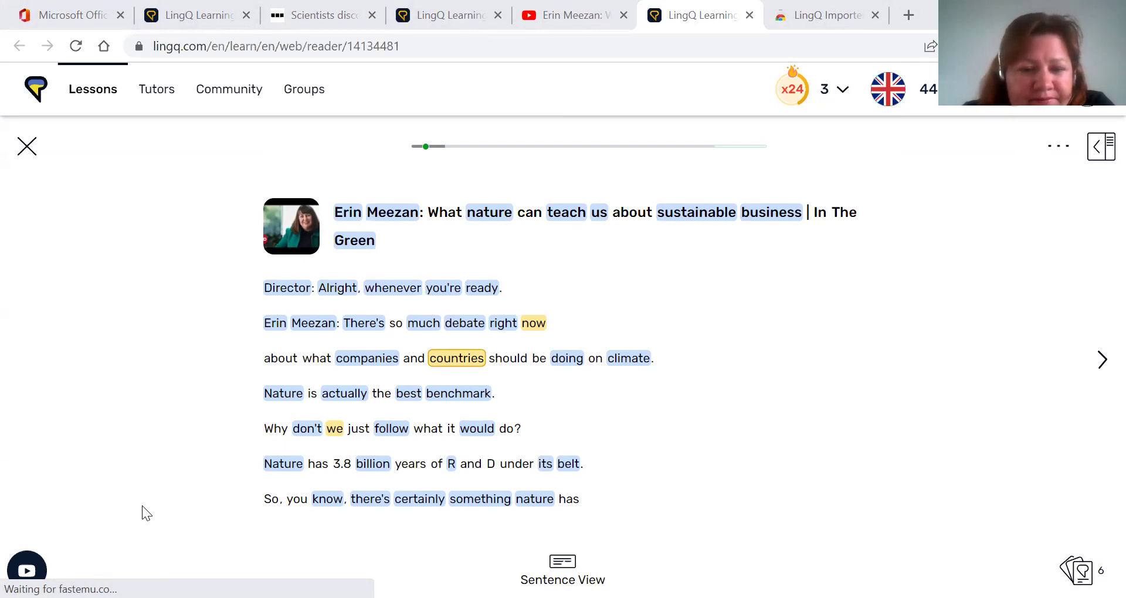
Close the imported lesson and reload the library home page.
{"action": "left_click", "coordinate": [25, 150]}
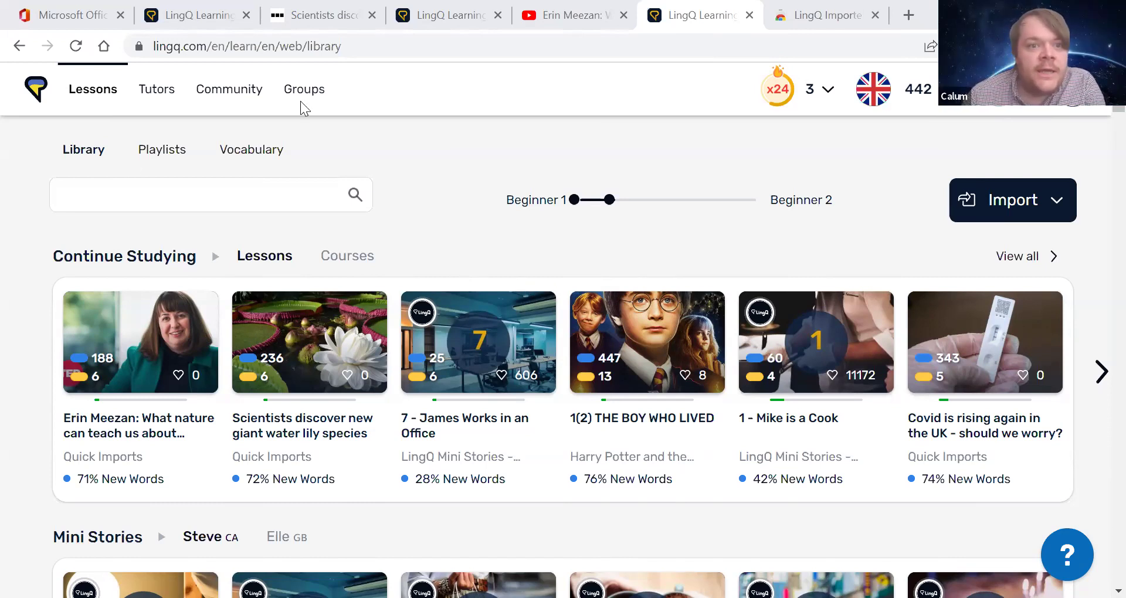
{"action": "scroll", "coordinate": [176, 205], "scroll_direction": "down", "scroll_amount": 1}
{"action": "scroll", "coordinate": [88, 147], "scroll_direction": "up", "scroll_amount": 1}
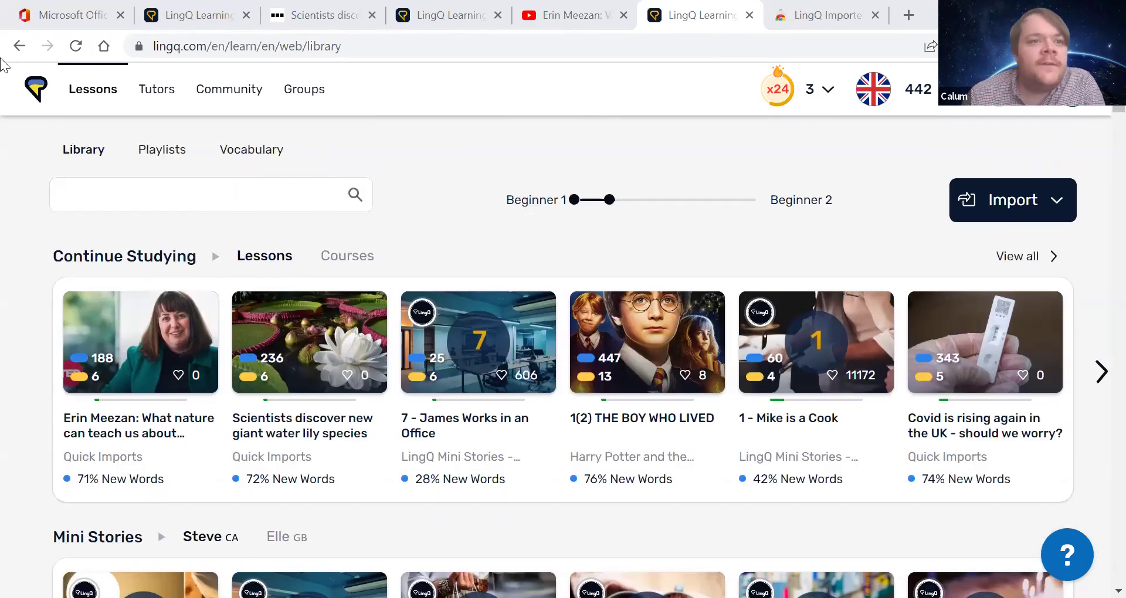
{"action": "left_click", "coordinate": [39, 91]}
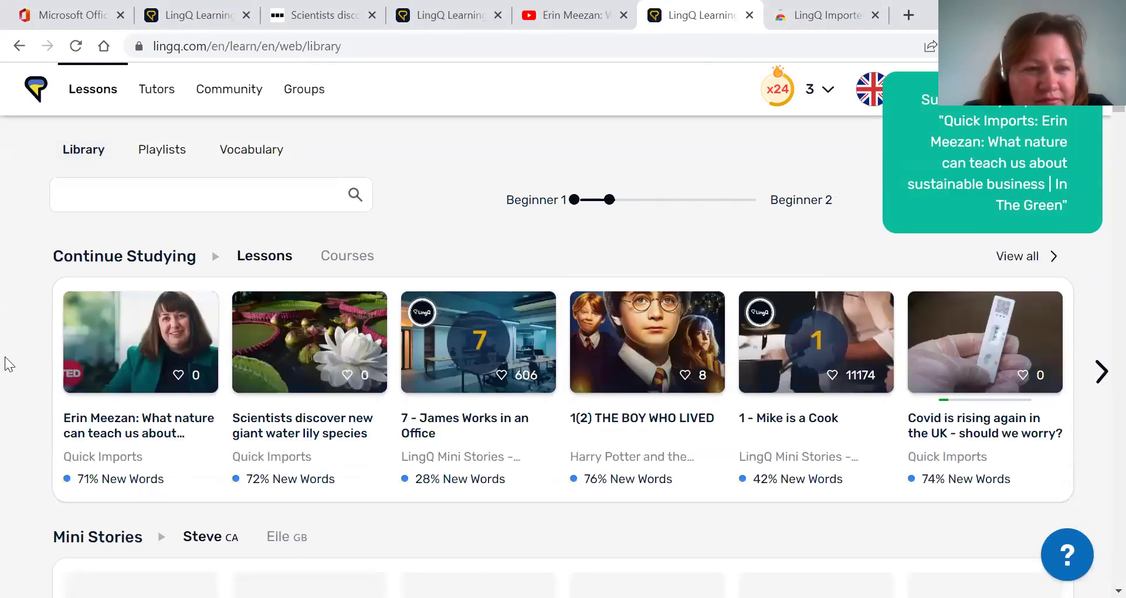
Browse the Continue Studying lessons and courses, and expand the details of "Harry Potter and the Philosopher's Stone".
{"action": "scroll", "coordinate": [4, 357], "scroll_direction": "down", "scroll_amount": 1}
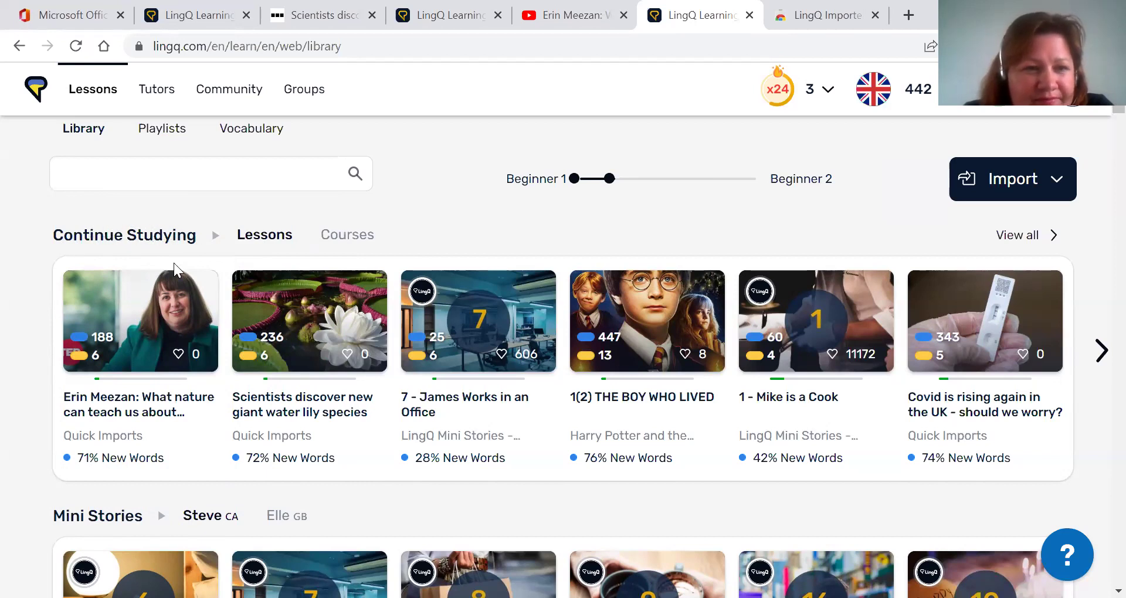
{"action": "mouse_move", "coordinate": [161, 308]}
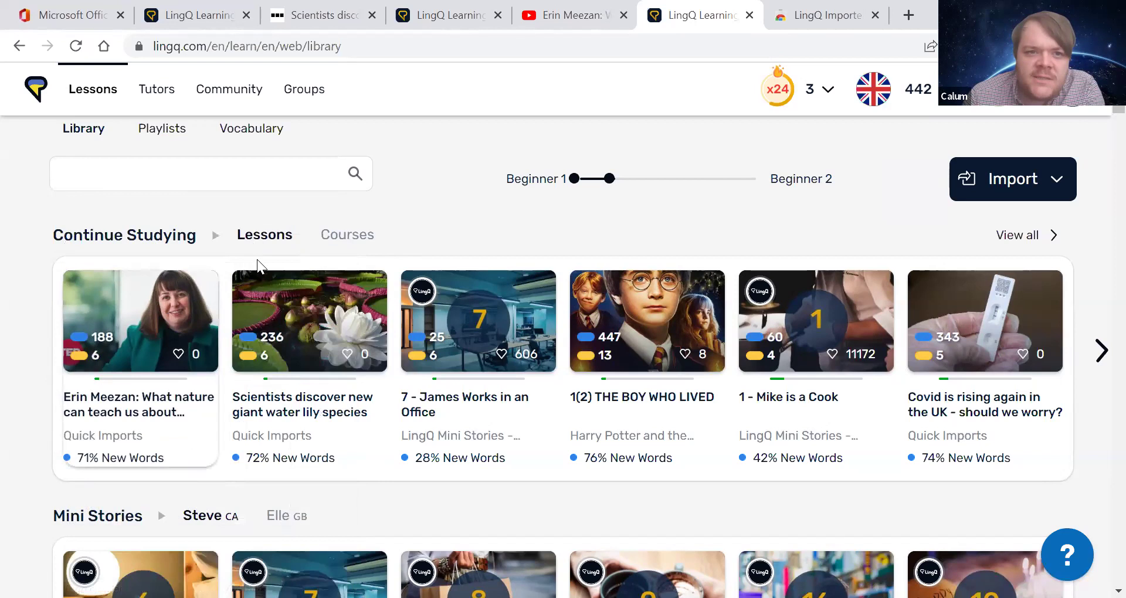
{"action": "left_click", "coordinate": [340, 238]}
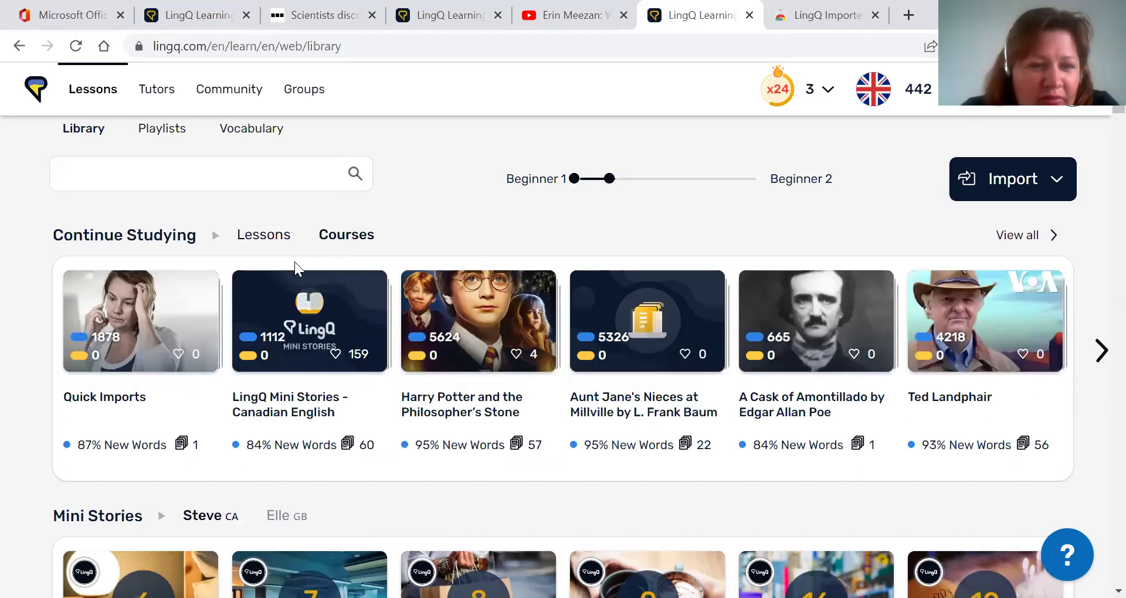
{"action": "mouse_move", "coordinate": [244, 329]}
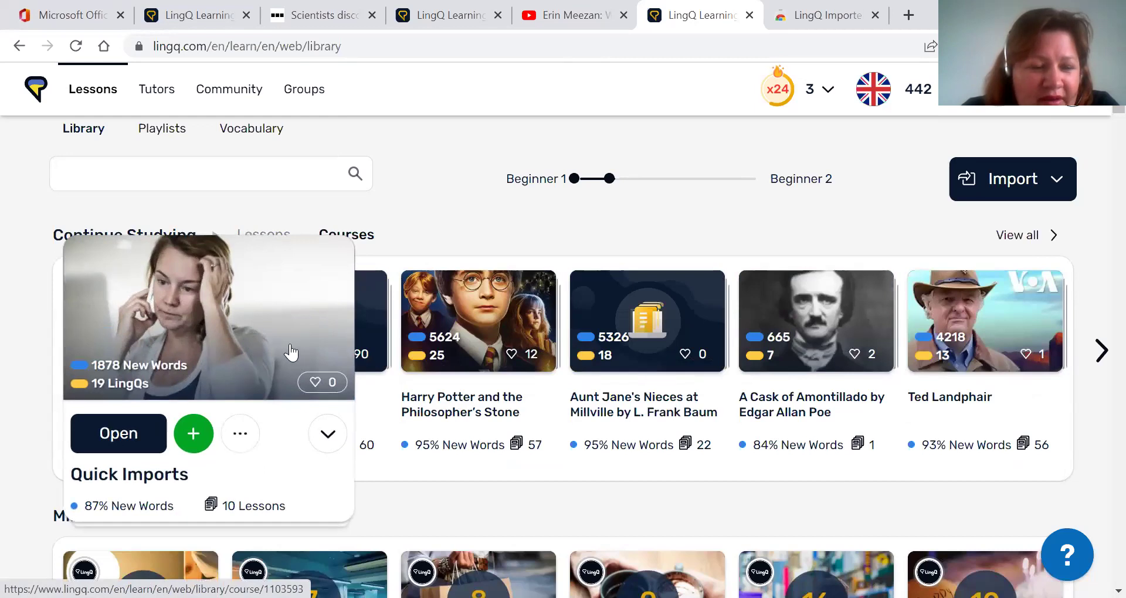
{"action": "scroll", "coordinate": [290, 353], "scroll_direction": "down", "scroll_amount": 1}
{"action": "scroll", "coordinate": [486, 261], "scroll_direction": "down", "scroll_amount": 1}
{"action": "mouse_move", "coordinate": [486, 261]}
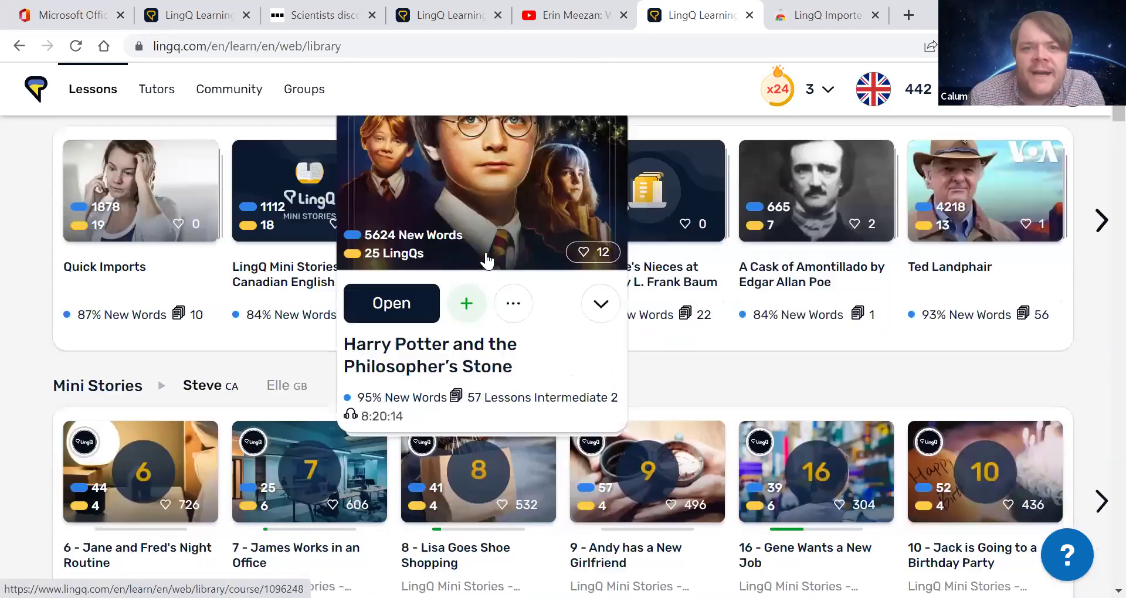
{"action": "scroll", "coordinate": [487, 261], "scroll_direction": "down", "scroll_amount": 1}
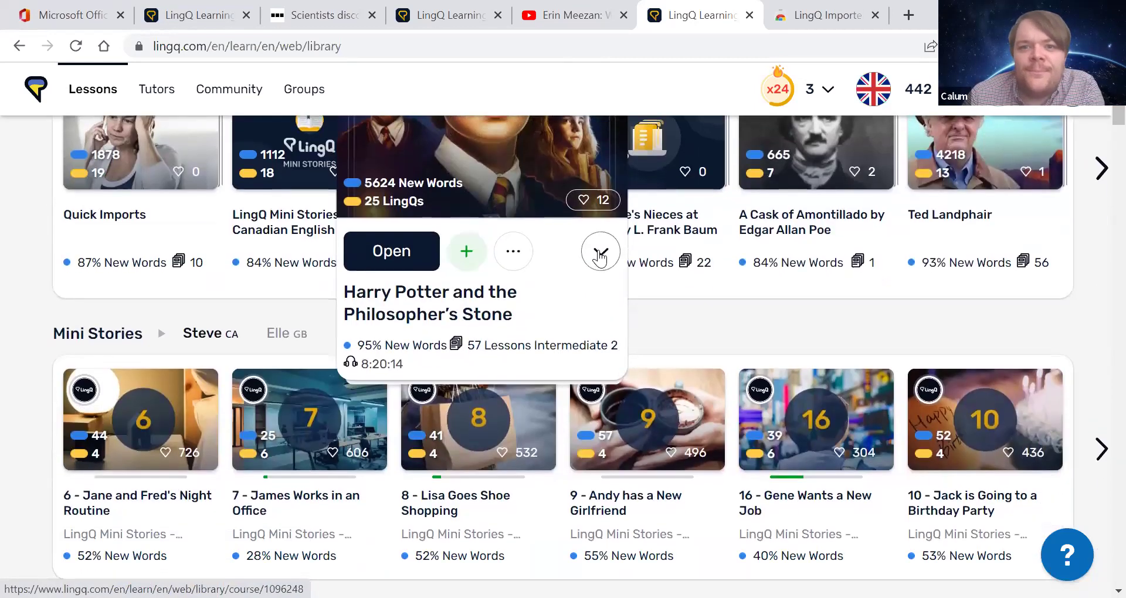
{"action": "left_click", "coordinate": [600, 255]}
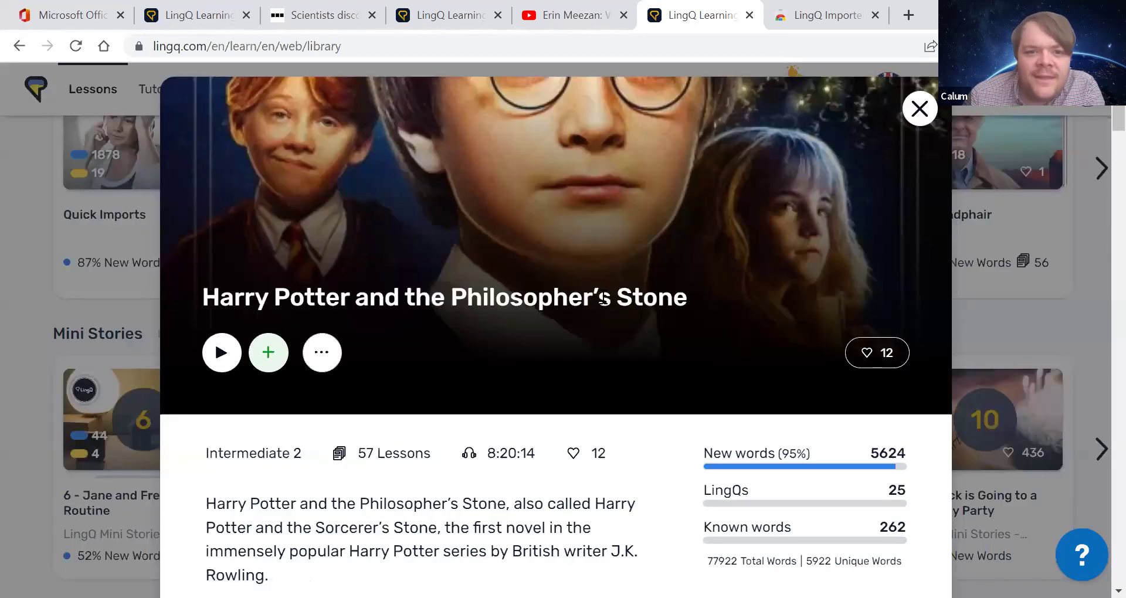
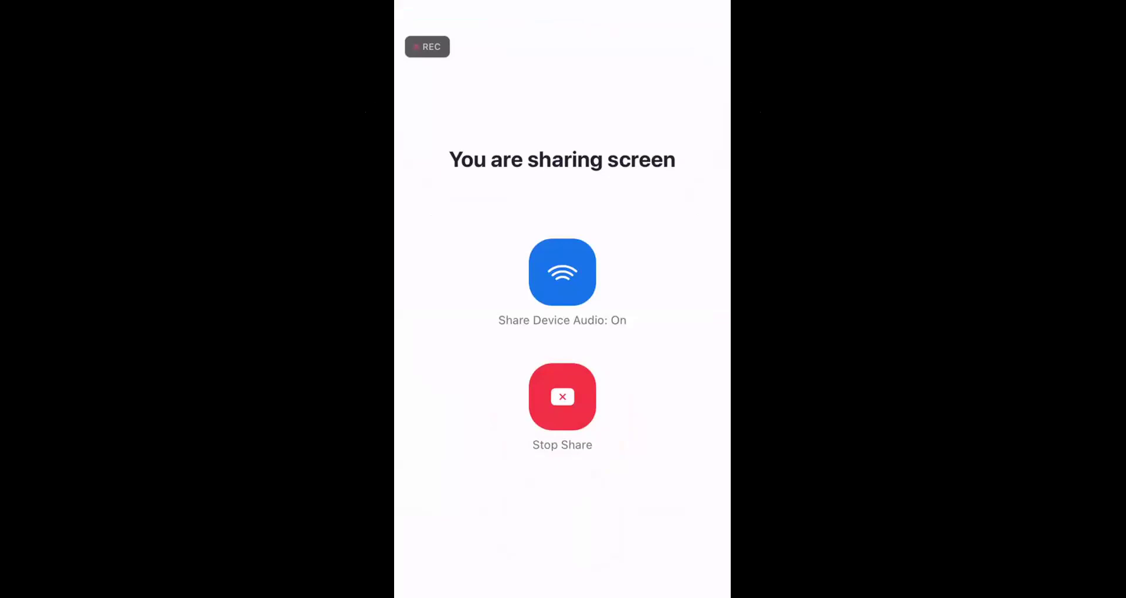
Leave the screen-sharing page for the phone's home screen and tuck the floating video window against the screen edge.
{"action": "key", "text": "super"}
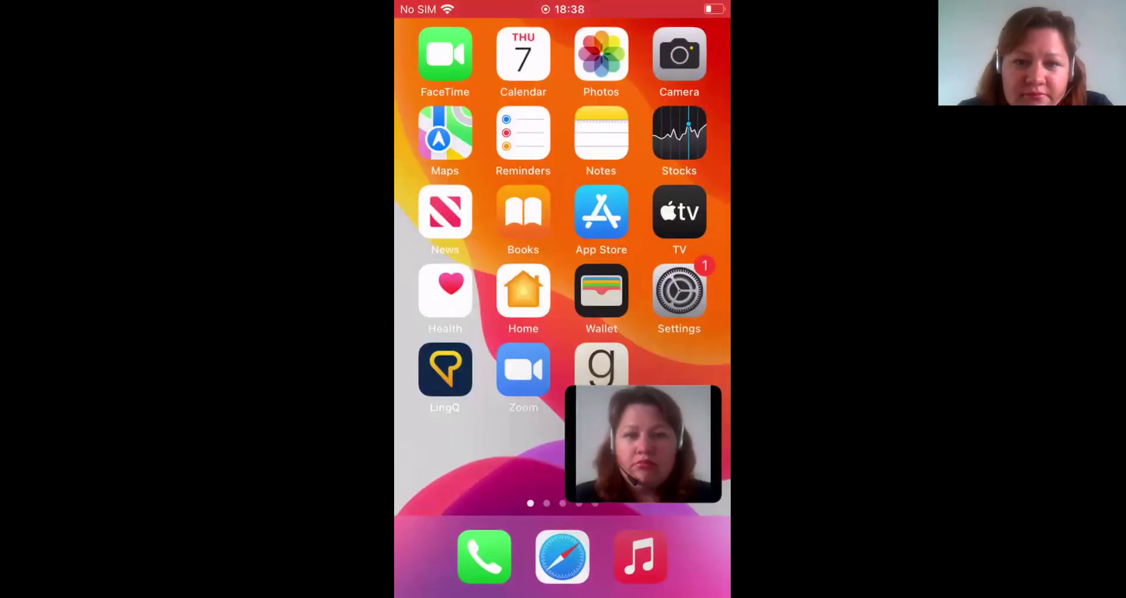
{"action": "left_click_drag", "start_coordinate": [643, 444], "coordinate": [720, 460]}
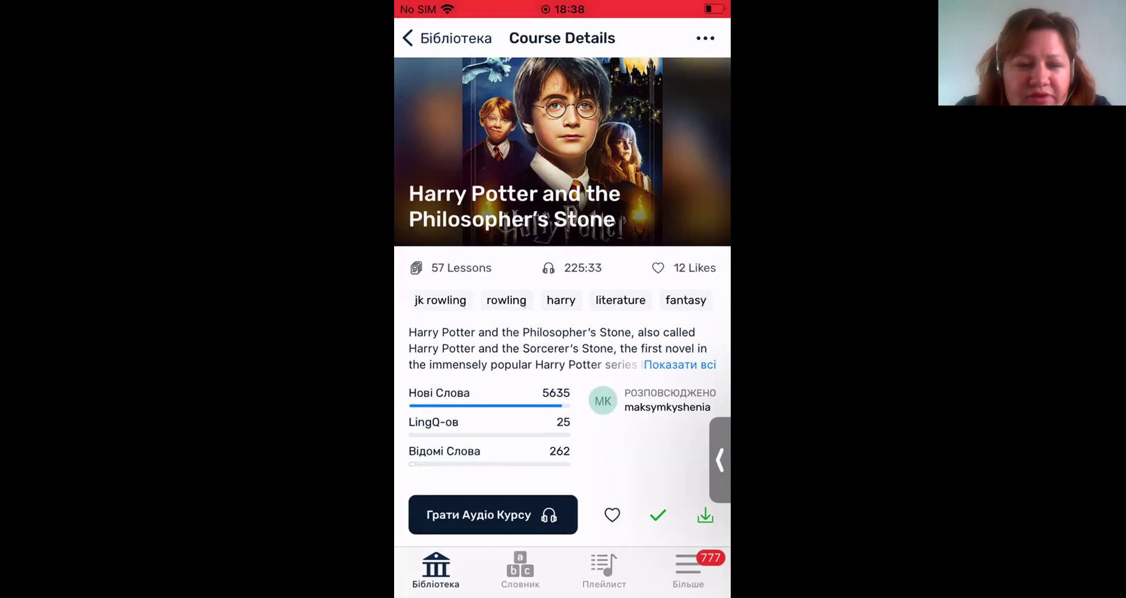
Return from the Harry Potter course details to the mobile app's library and look over the Continue Studying courses.
{"action": "left_click", "coordinate": [447, 38]}
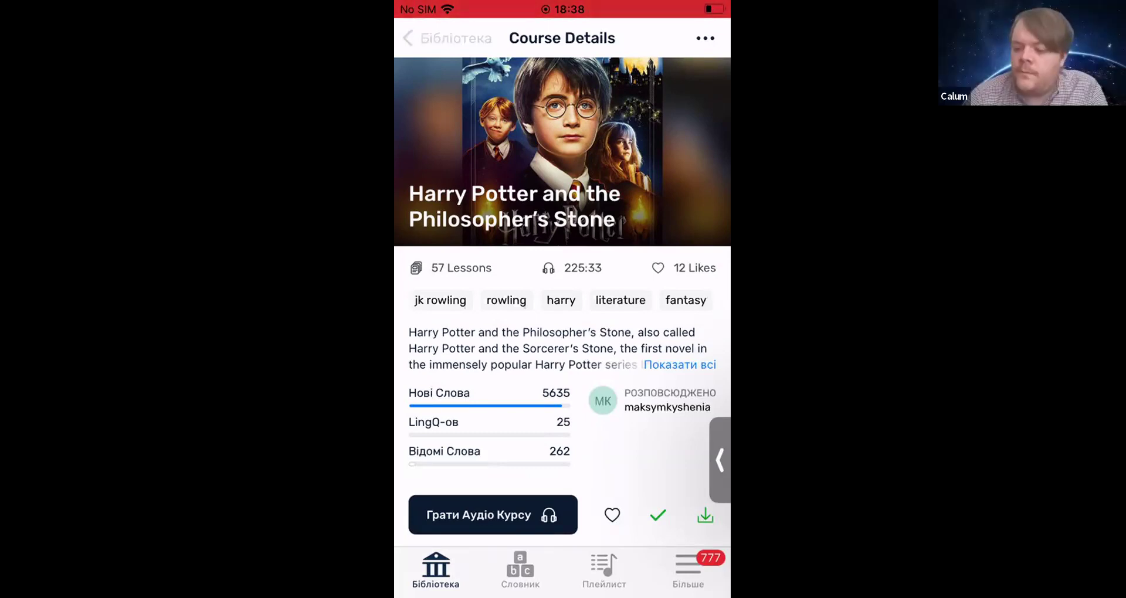
{"action": "scroll", "coordinate": [562, 340], "scroll_direction": "left", "scroll_amount": 5}
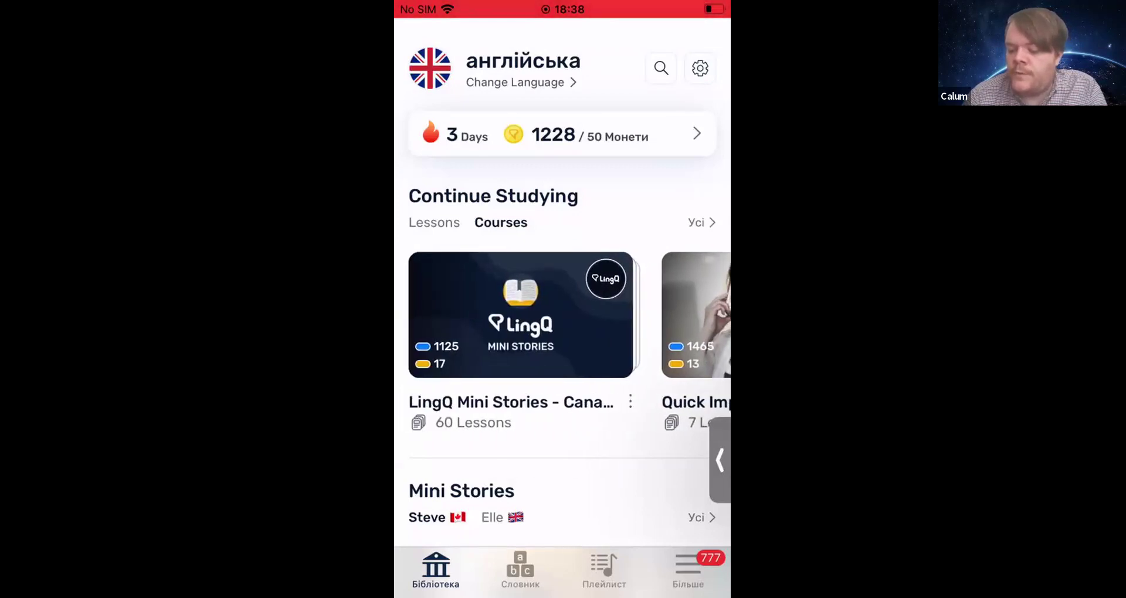
{"action": "scroll", "coordinate": [563, 316], "scroll_direction": "right", "scroll_amount": 1}
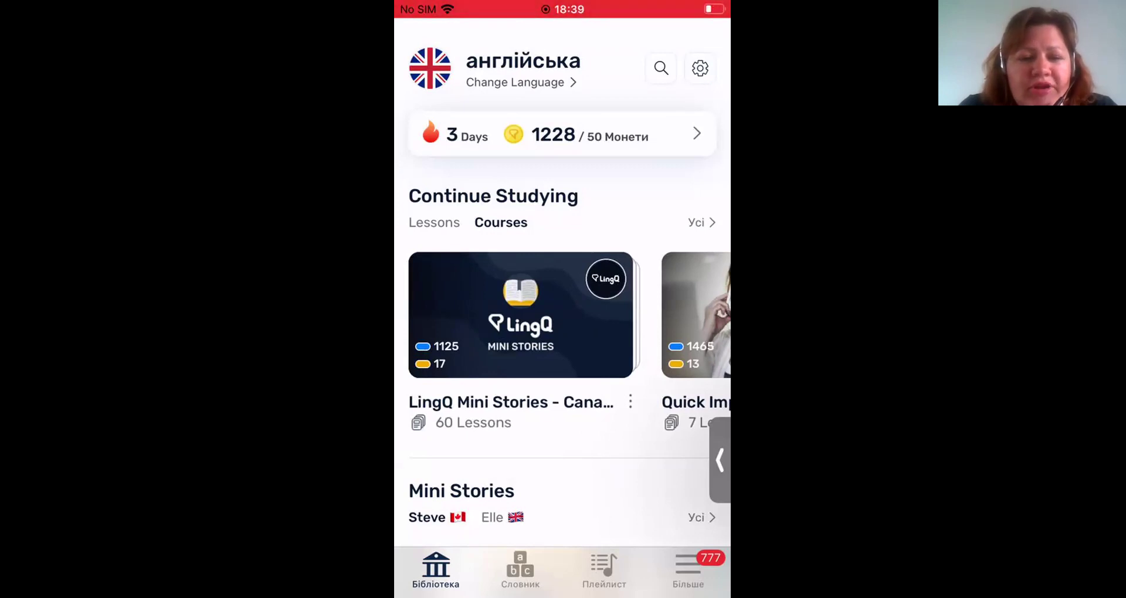
Open the course "LingQ Mini Stories - Canadian English" and open its audio course playlist.
{"action": "left_click", "coordinate": [521, 315]}
{"action": "scroll", "coordinate": [563, 279], "scroll_direction": "down", "scroll_amount": 5}
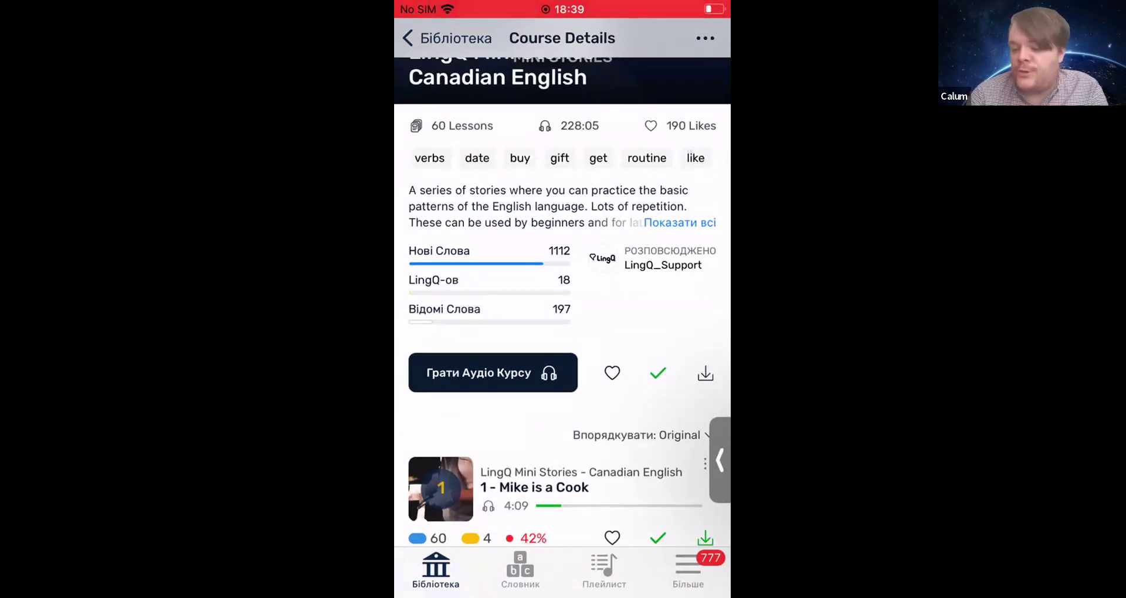
{"action": "left_click", "coordinate": [492, 372]}
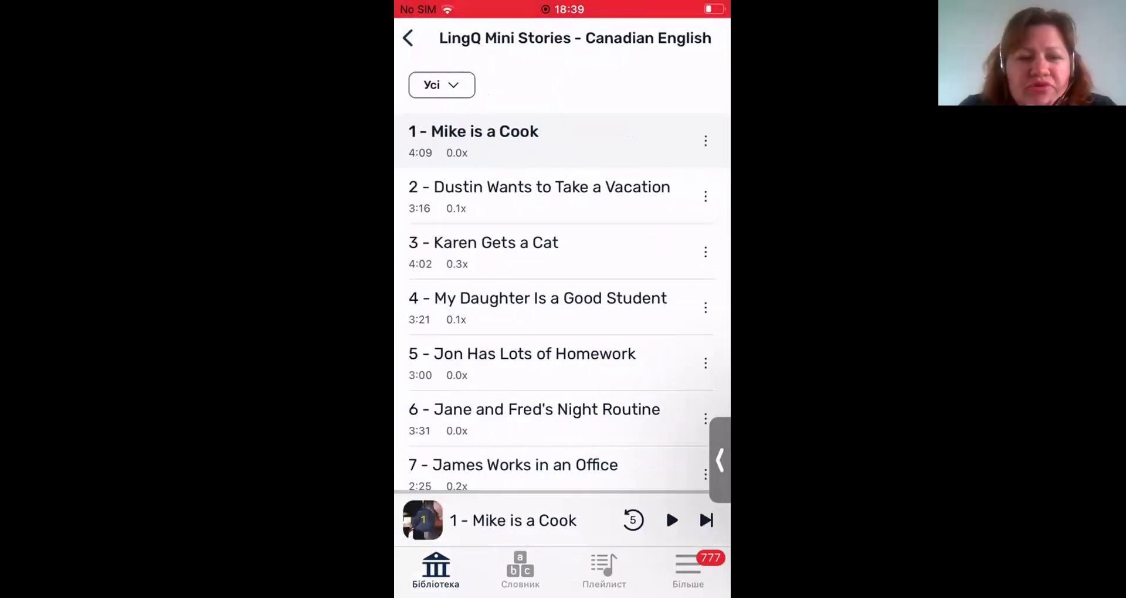
Skim the Mini Stories playlist and play the track "3 - Karen Gets a Cat".
{"action": "left_click_drag", "start_coordinate": [528, 353], "coordinate": [528, 255]}
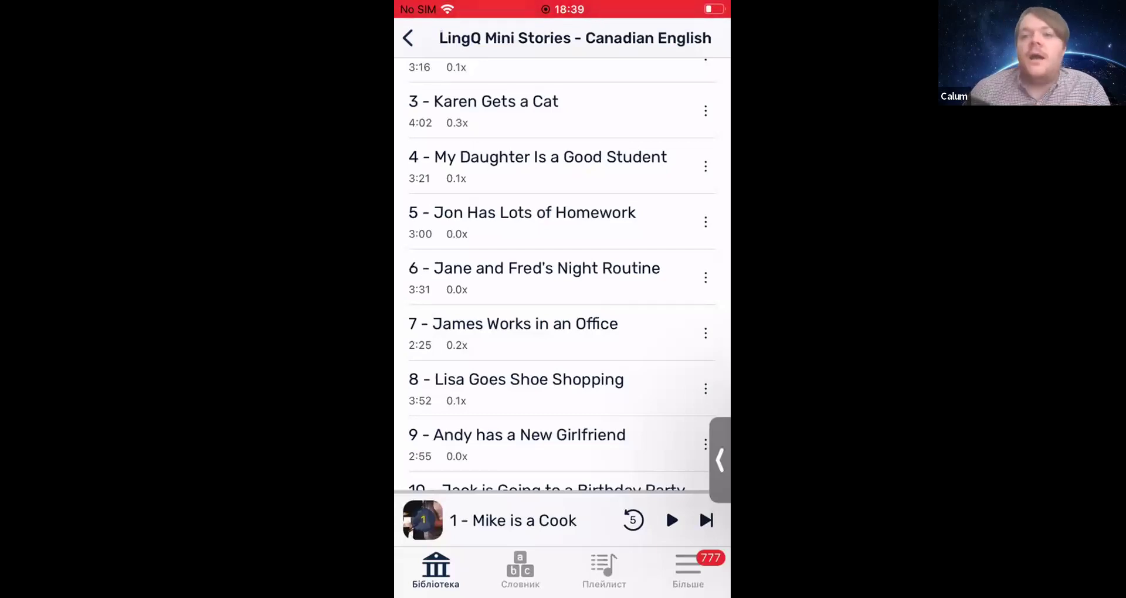
{"action": "scroll", "coordinate": [561, 276], "scroll_direction": "up", "scroll_amount": 3}
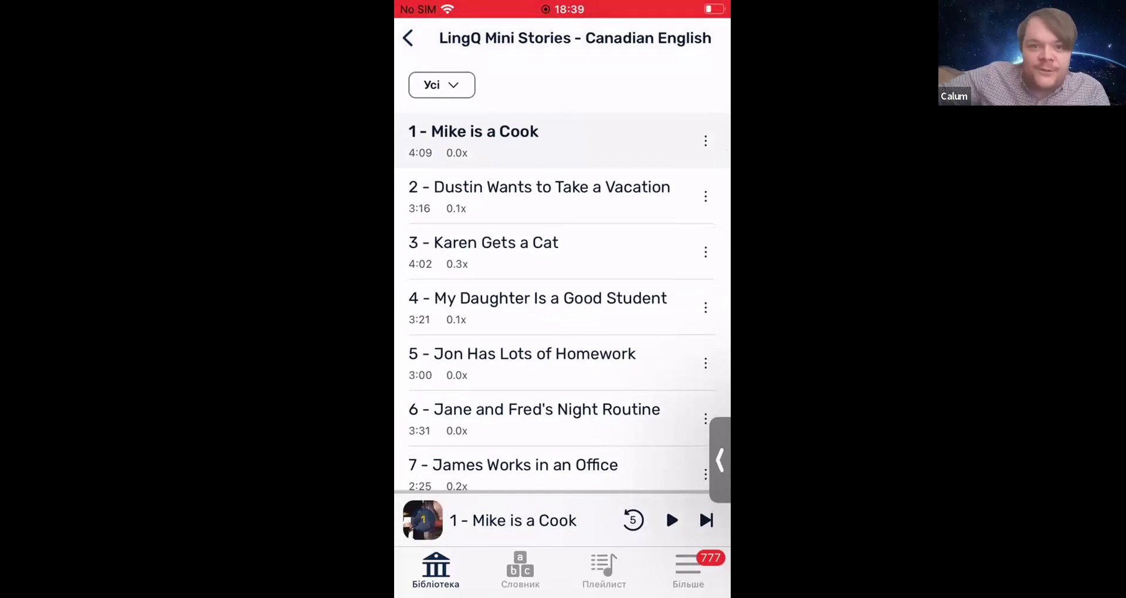
{"action": "left_click", "coordinate": [486, 249]}
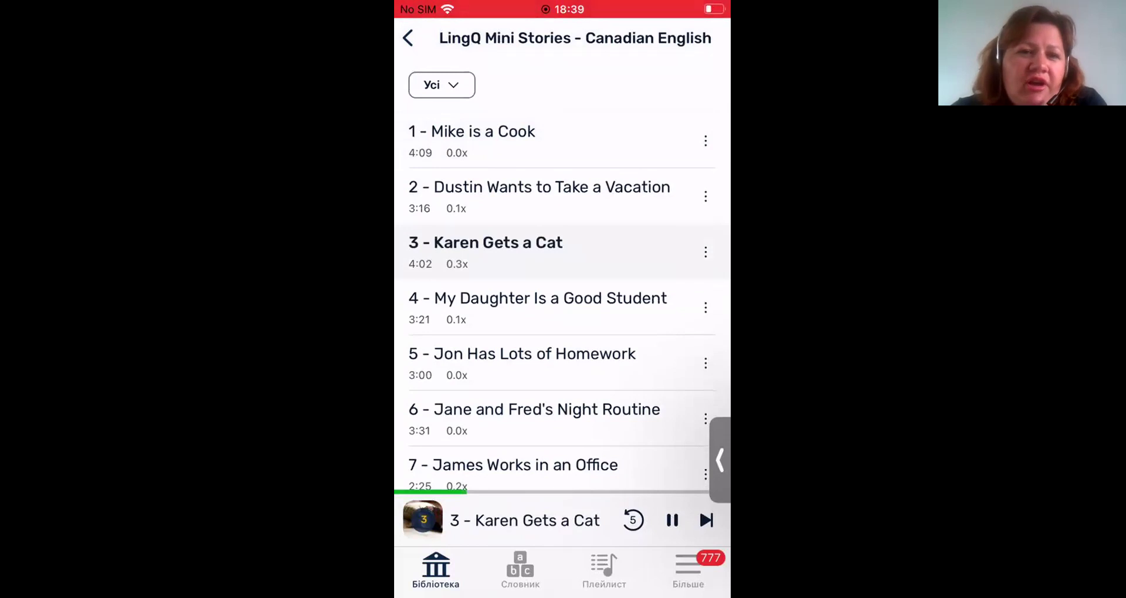
Pause the track "3 - Karen Gets a Cat" and return from the Mini Stories playlist to the library.
{"action": "left_click", "coordinate": [672, 520]}
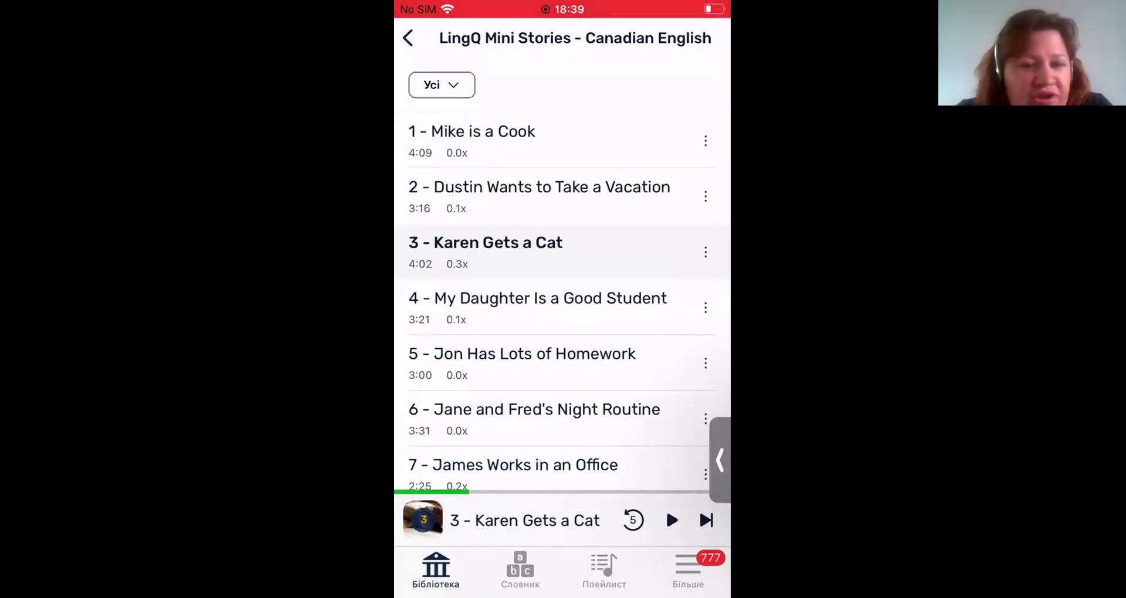
{"action": "scroll", "coordinate": [562, 273], "scroll_direction": "down", "scroll_amount": 3}
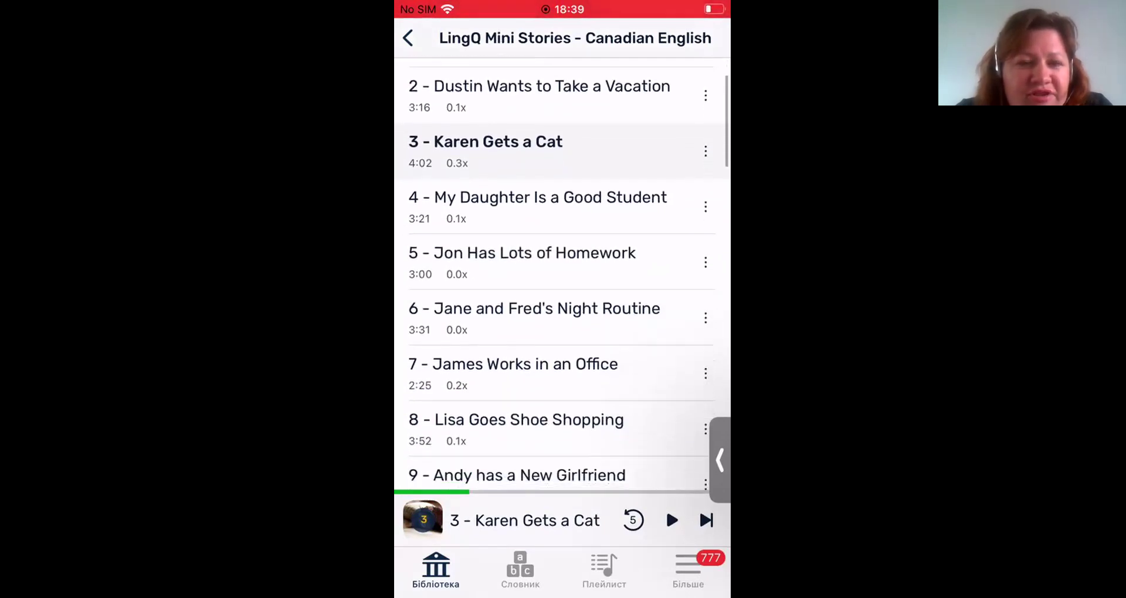
{"action": "scroll", "coordinate": [562, 273], "scroll_direction": "down", "scroll_amount": 2}
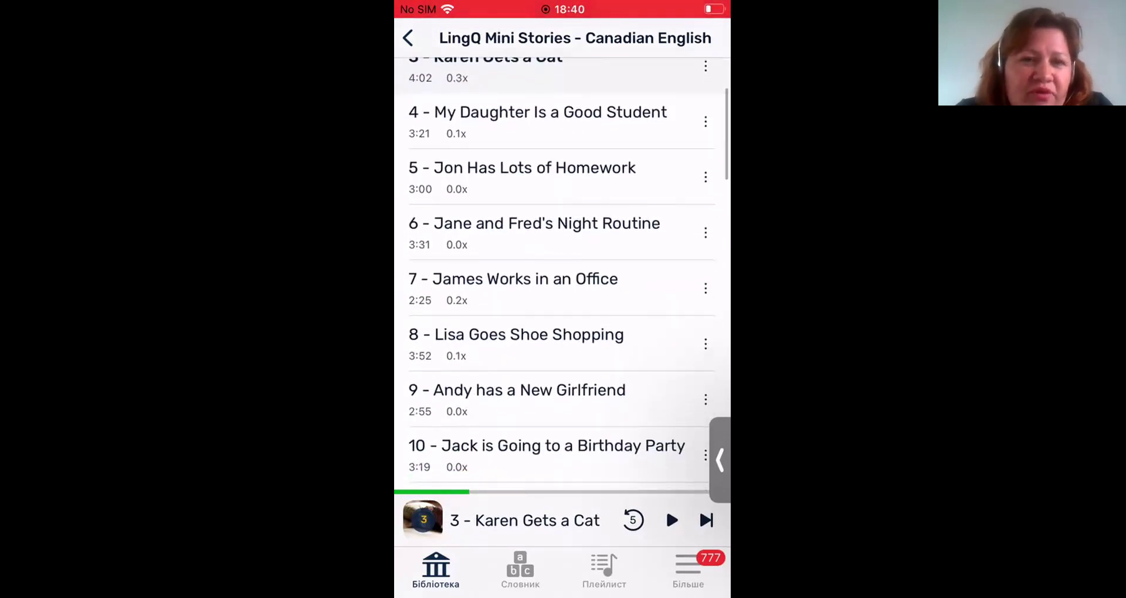
{"action": "scroll", "coordinate": [562, 274], "scroll_direction": "up", "scroll_amount": 3}
{"action": "left_click_drag", "start_coordinate": [398, 294], "coordinate": [631, 293]}
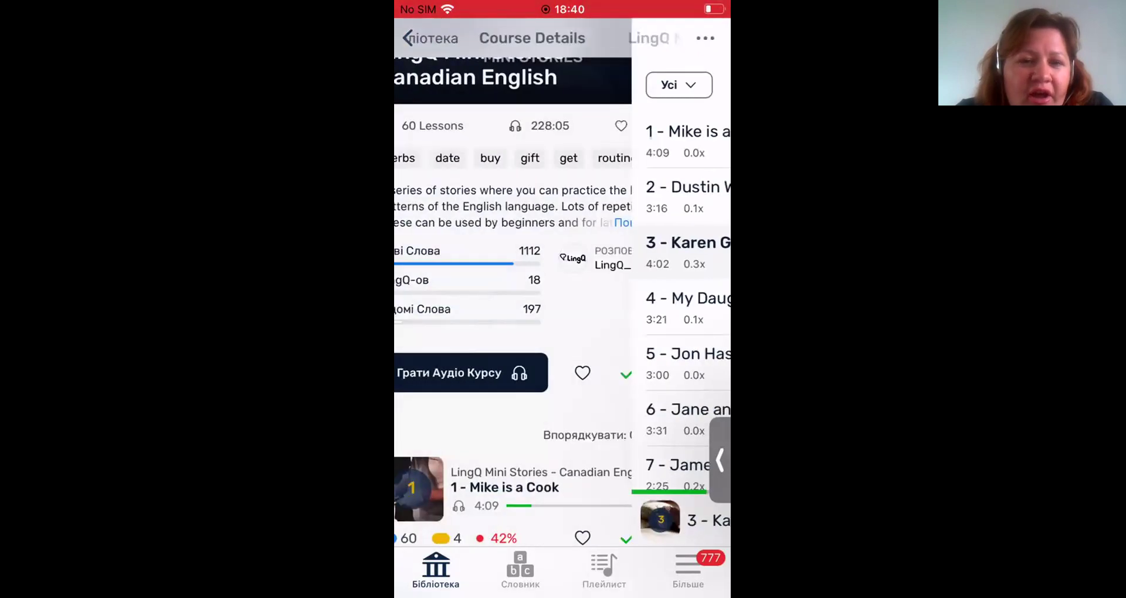
{"action": "left_click", "coordinate": [431, 37]}
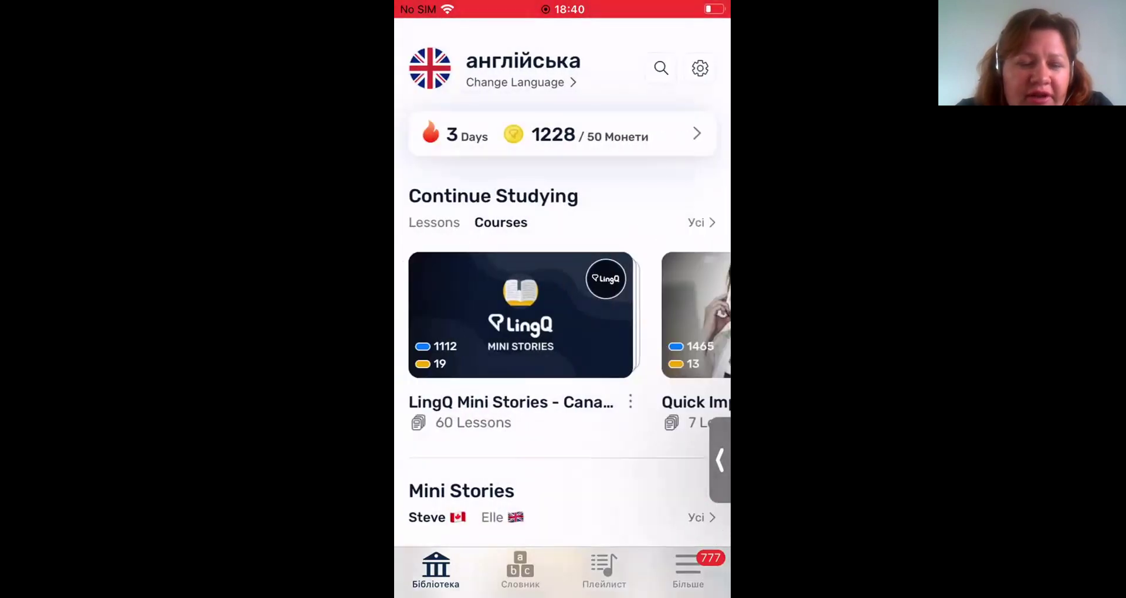
Open the course "Harry Potter and the Philosopher's Stone" from Continue Studying and open its audio course playlist.
{"action": "left_click_drag", "start_coordinate": [645, 315], "coordinate": [528, 315]}
{"action": "left_click_drag", "start_coordinate": [645, 315], "coordinate": [527, 315]}
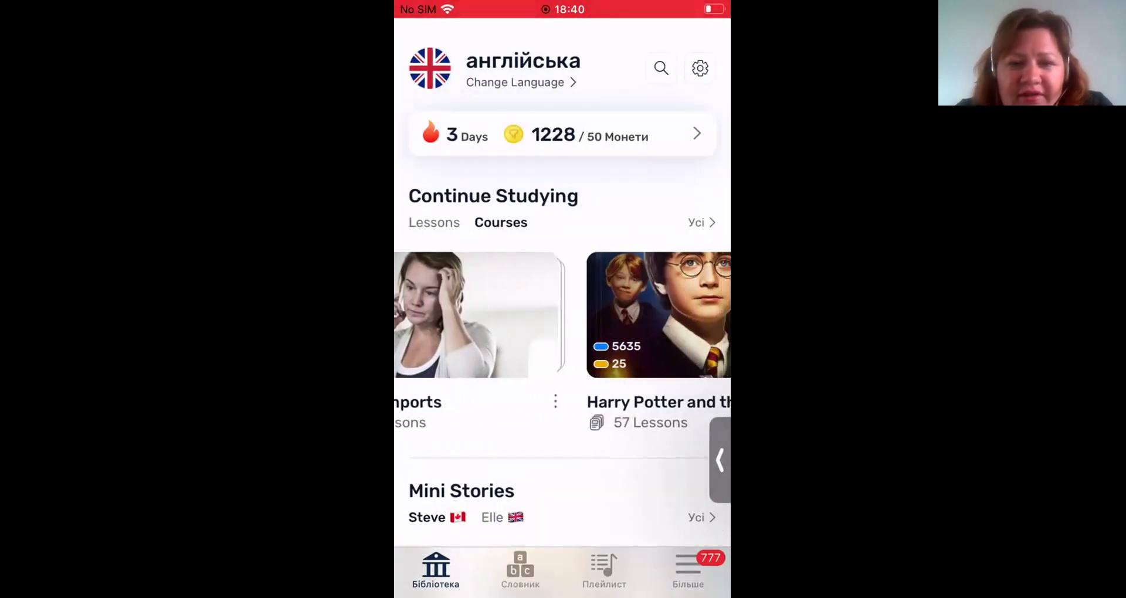
{"action": "left_click", "coordinate": [567, 315]}
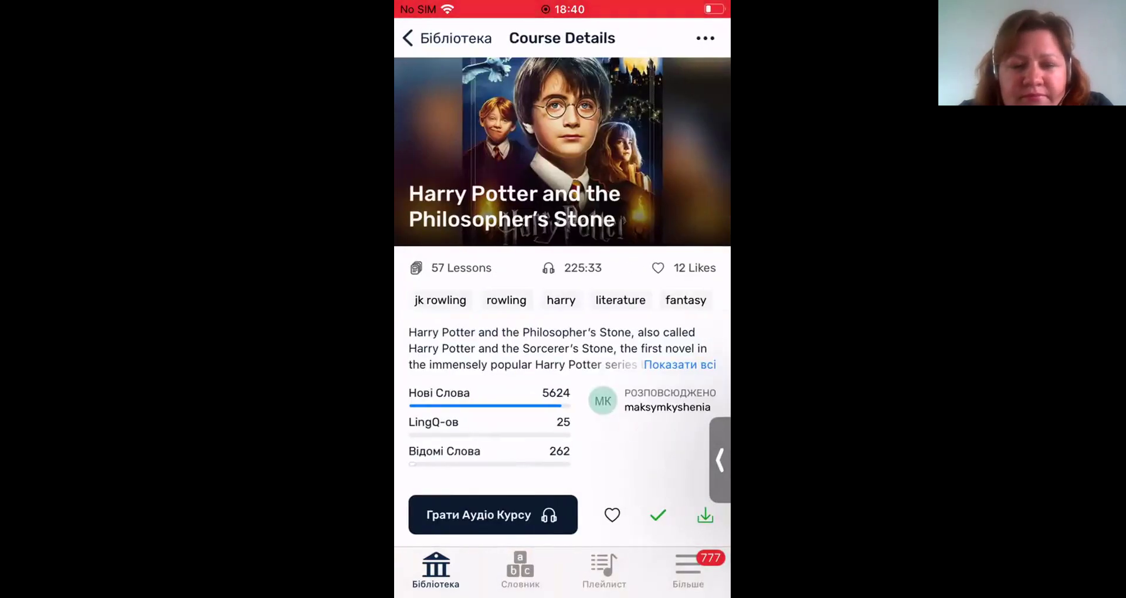
{"action": "scroll", "coordinate": [562, 328], "scroll_direction": "down", "scroll_amount": 5}
{"action": "left_click_drag", "start_coordinate": [493, 270], "coordinate": [481, 270]}
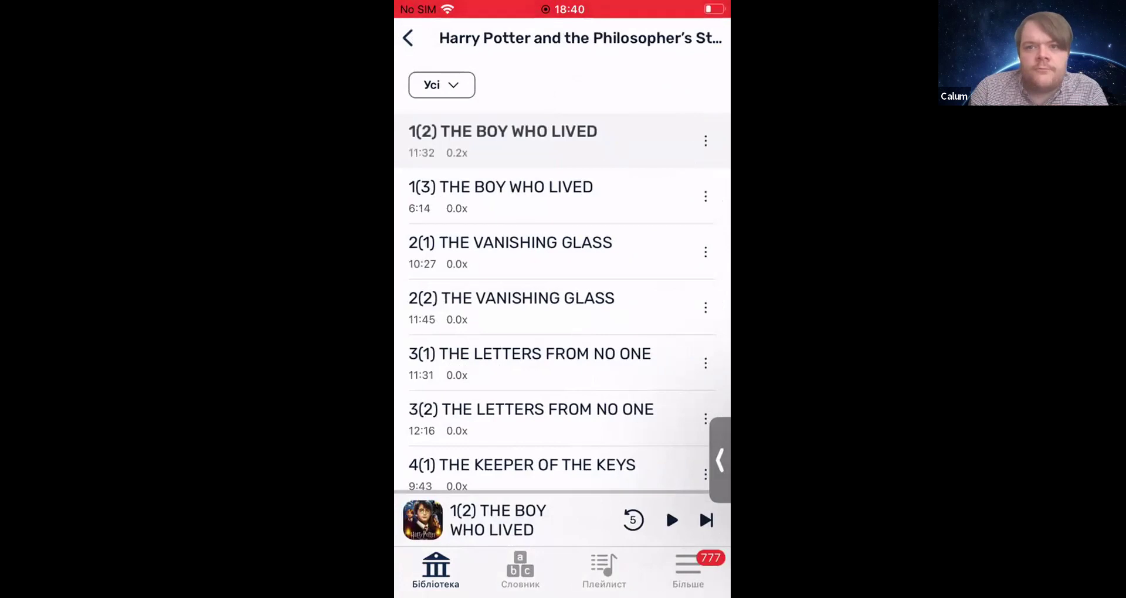
{"action": "left_click", "coordinate": [491, 520]}
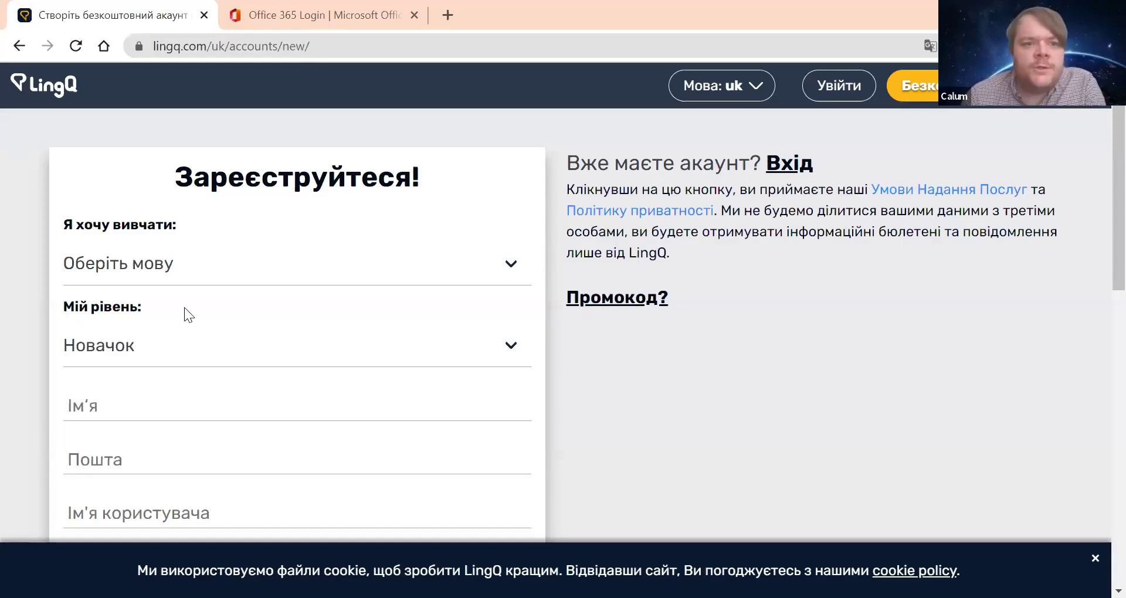
Look over the account registration form, from the study language and level down to the password field and account creation option.
{"action": "scroll", "coordinate": [184, 307], "scroll_direction": "down", "scroll_amount": 2}
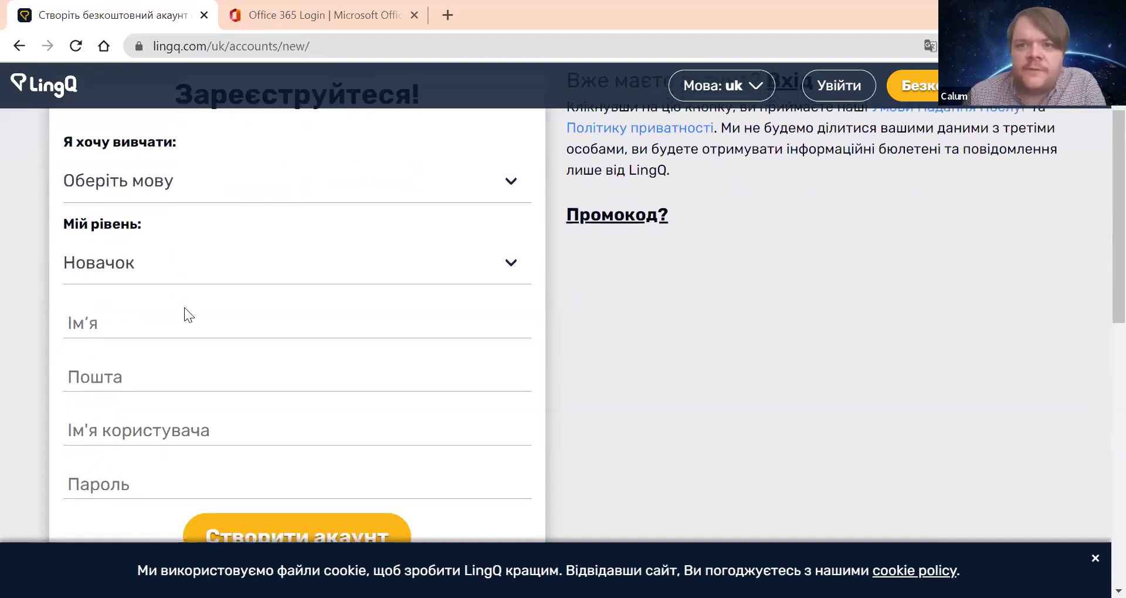
{"action": "scroll", "coordinate": [184, 308], "scroll_direction": "down", "scroll_amount": 1}
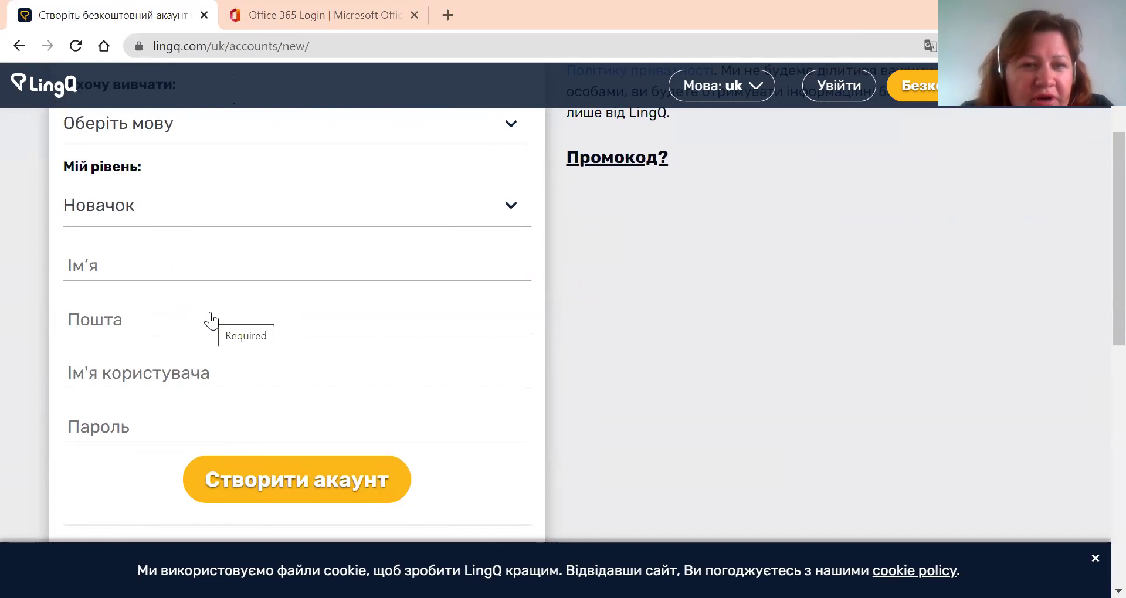
{"action": "scroll", "coordinate": [211, 321], "scroll_direction": "down", "scroll_amount": 1}
{"action": "scroll", "coordinate": [211, 321], "scroll_direction": "up", "scroll_amount": 1}
{"action": "scroll", "coordinate": [210, 320], "scroll_direction": "down", "scroll_amount": 1}
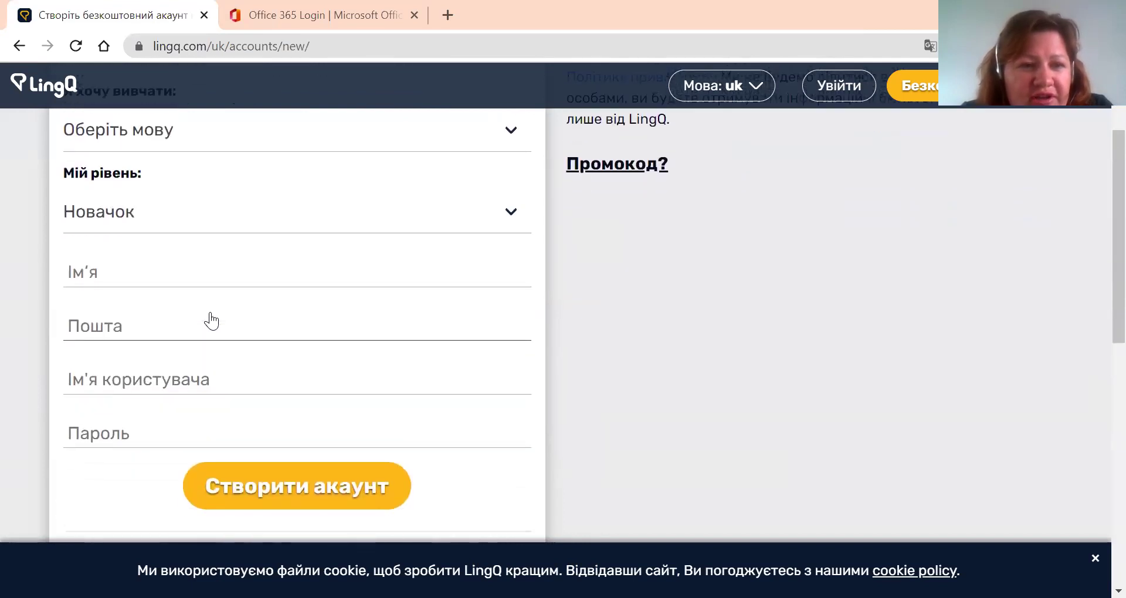
{"action": "scroll", "coordinate": [216, 336], "scroll_direction": "up", "scroll_amount": 1}
{"action": "scroll", "coordinate": [216, 335], "scroll_direction": "down", "scroll_amount": 1}
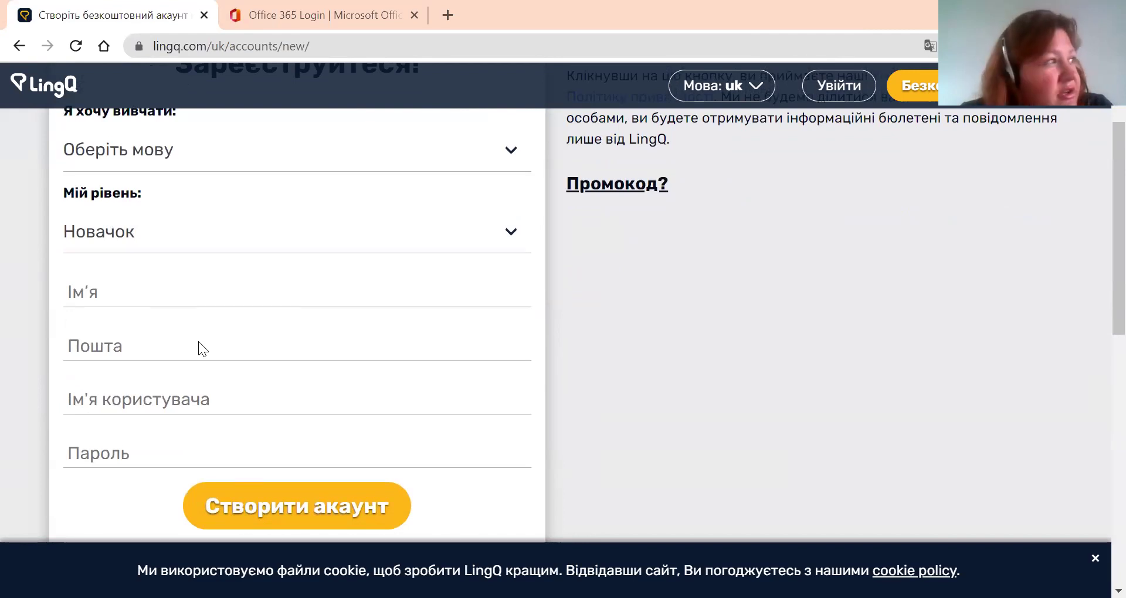
{"action": "scroll", "coordinate": [199, 341], "scroll_direction": "down", "scroll_amount": 1}
{"action": "scroll", "coordinate": [199, 341], "scroll_direction": "up", "scroll_amount": 1}
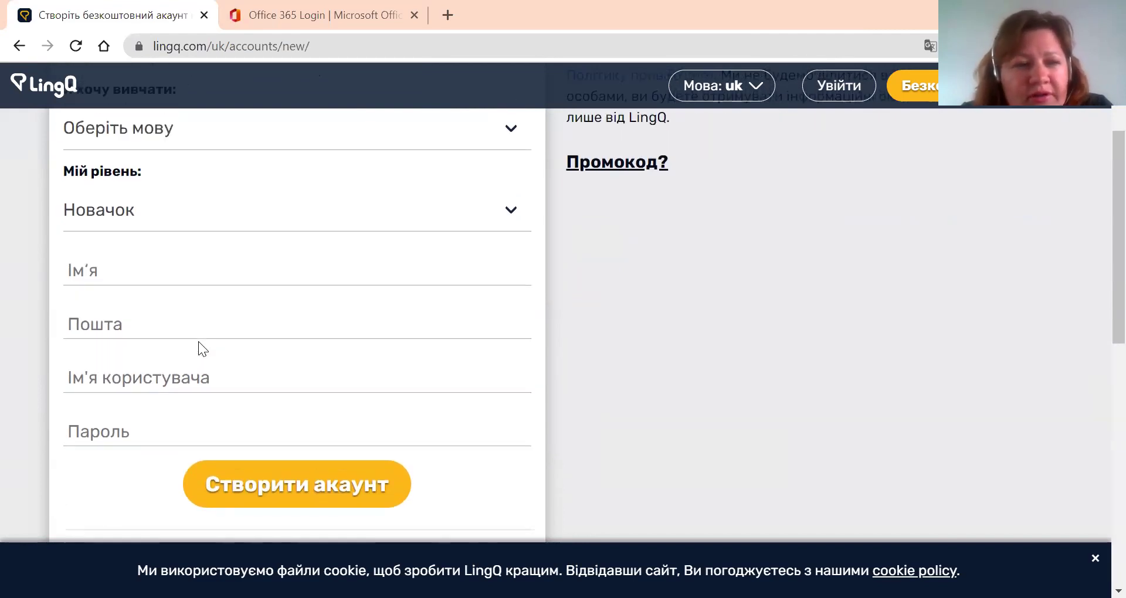
{"action": "scroll", "coordinate": [198, 342], "scroll_direction": "up", "scroll_amount": 1}
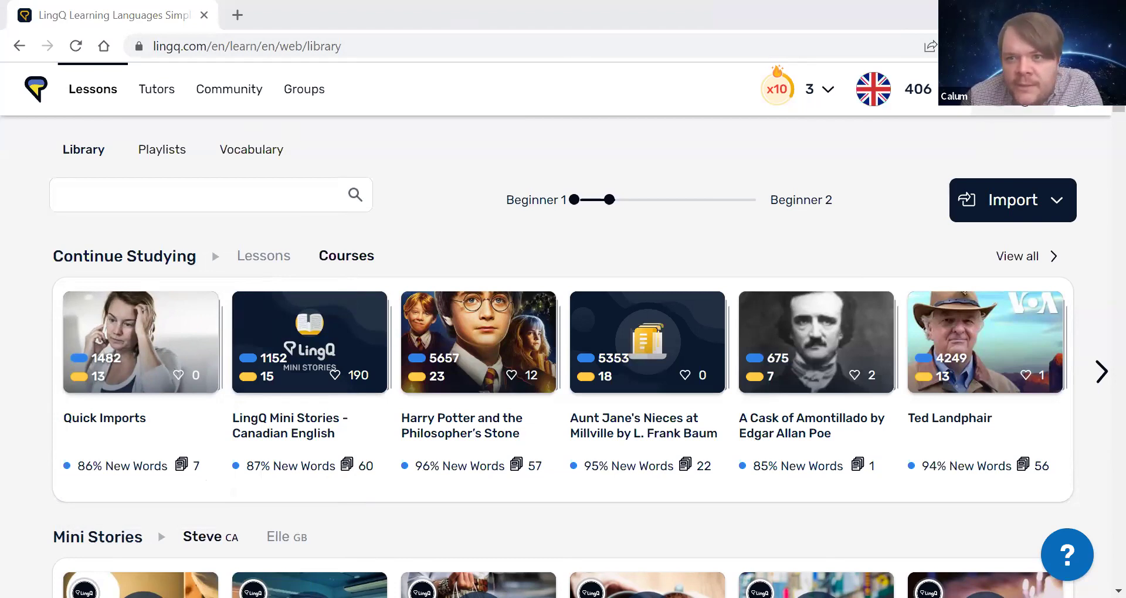
Open the account settings and enter the coupon code "UKRAINE6".
{"action": "left_click", "coordinate": [1073, 88]}
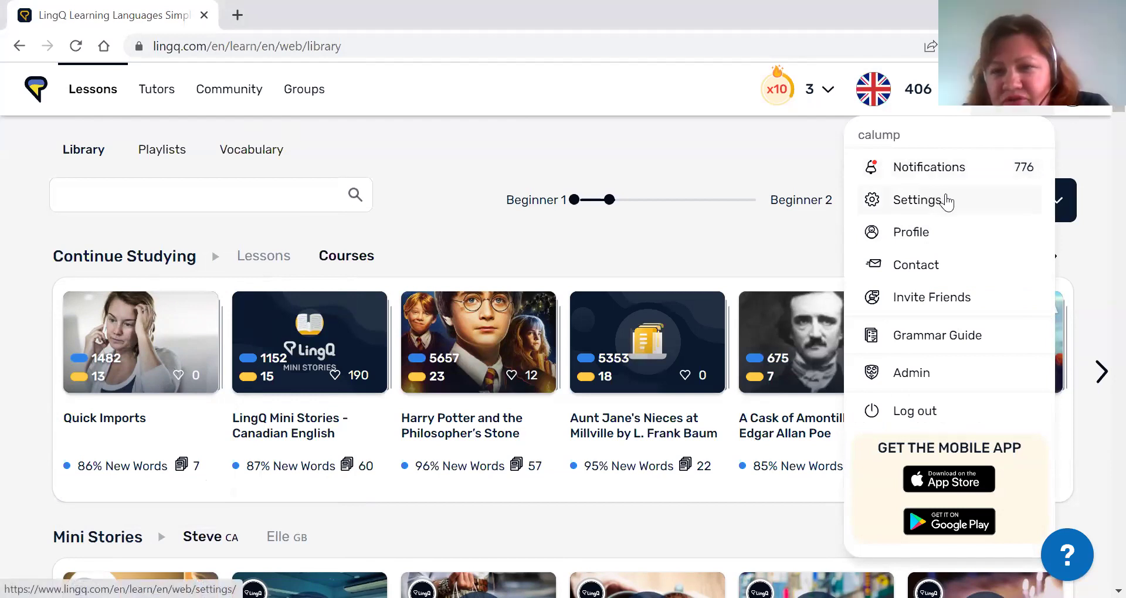
{"action": "left_click", "coordinate": [892, 210]}
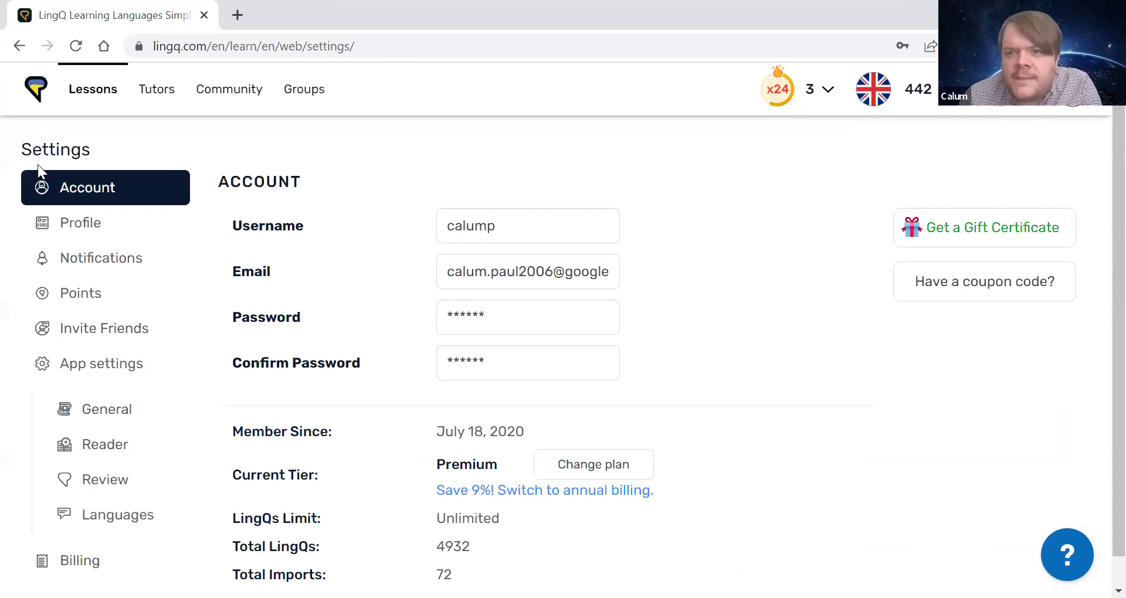
{"action": "left_click", "coordinate": [959, 295]}
{"action": "left_click", "coordinate": [926, 335]}
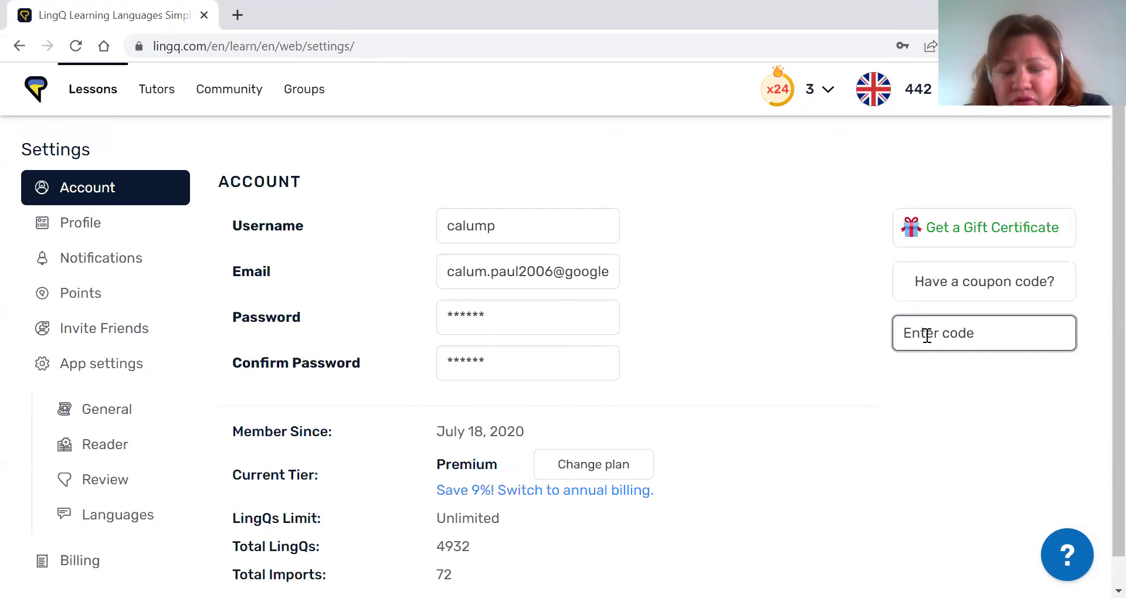
{"action": "type", "text": "UKR"}
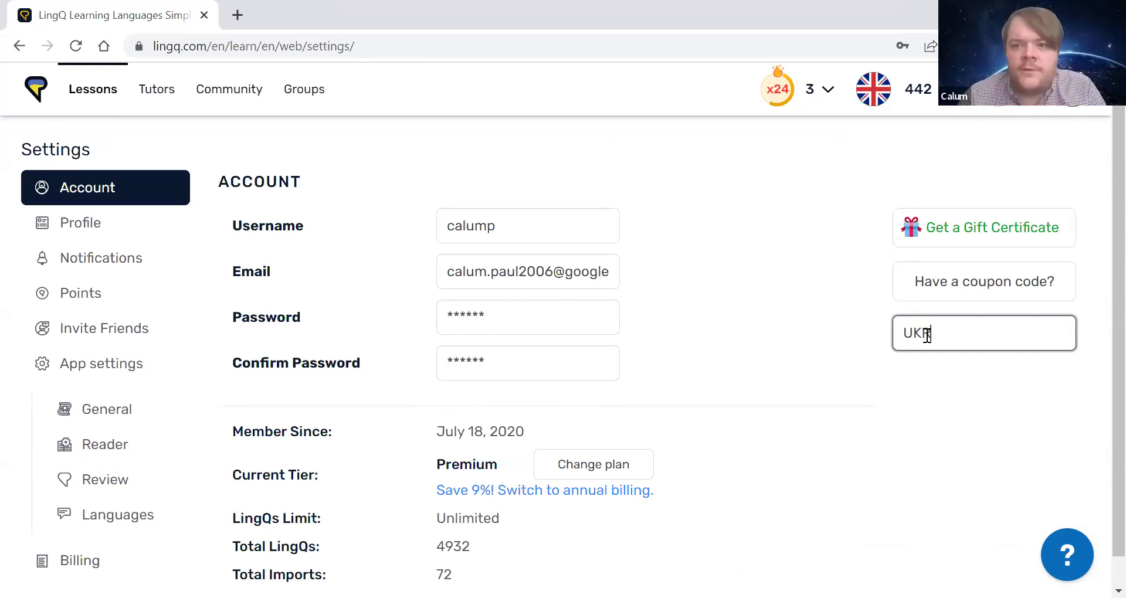
{"action": "type", "text": "AINE6"}
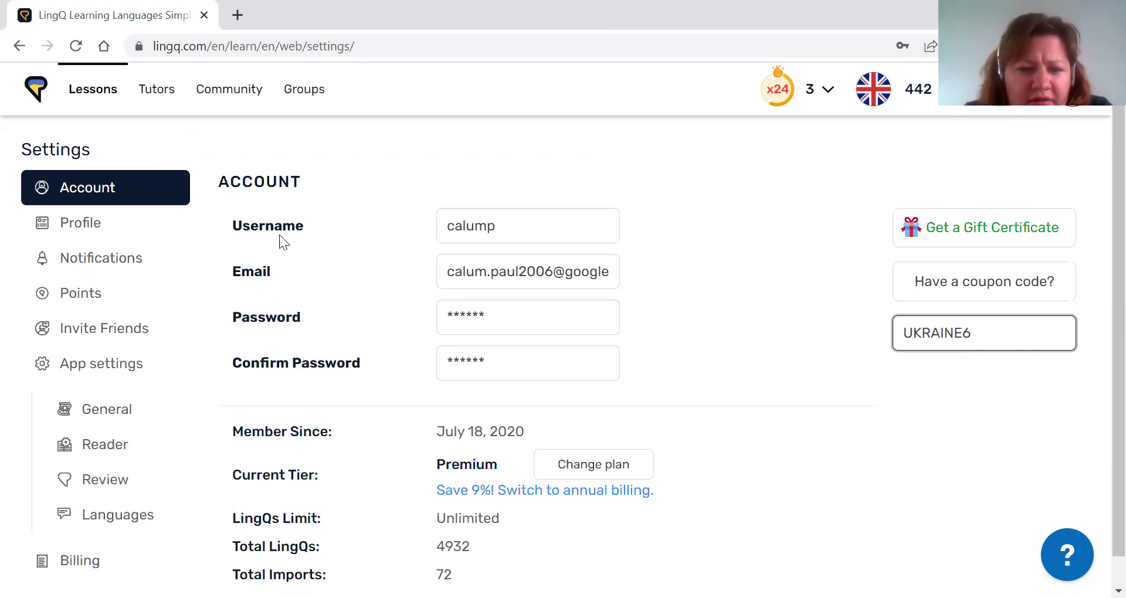
In the Reader app settings, set the first dictionary language to Arabic.
{"action": "scroll", "coordinate": [279, 237], "scroll_direction": "down", "scroll_amount": 1}
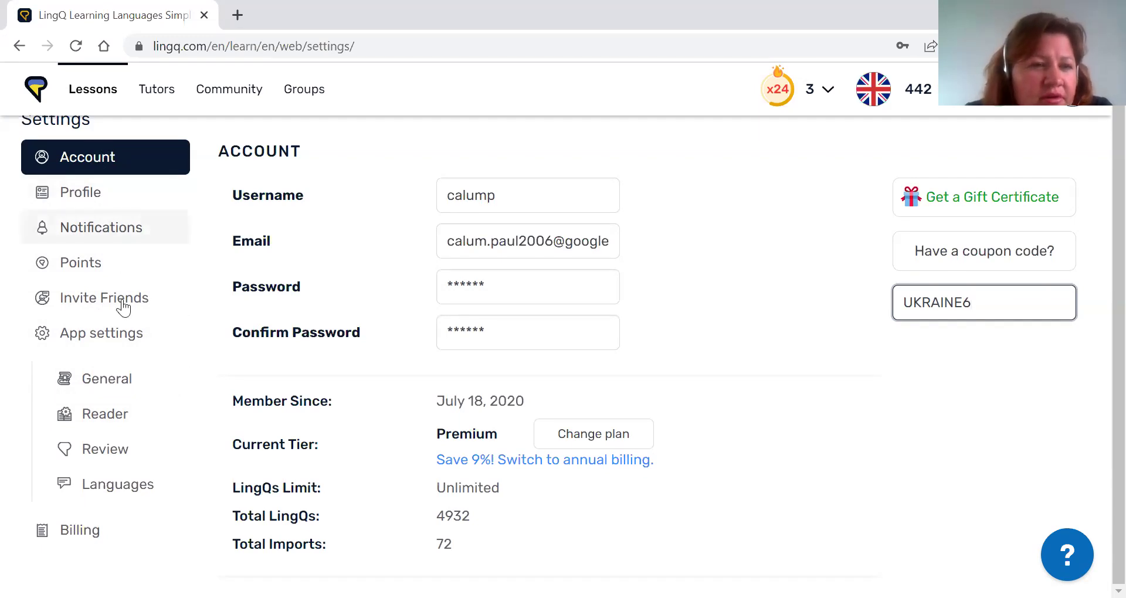
{"action": "left_click", "coordinate": [117, 350]}
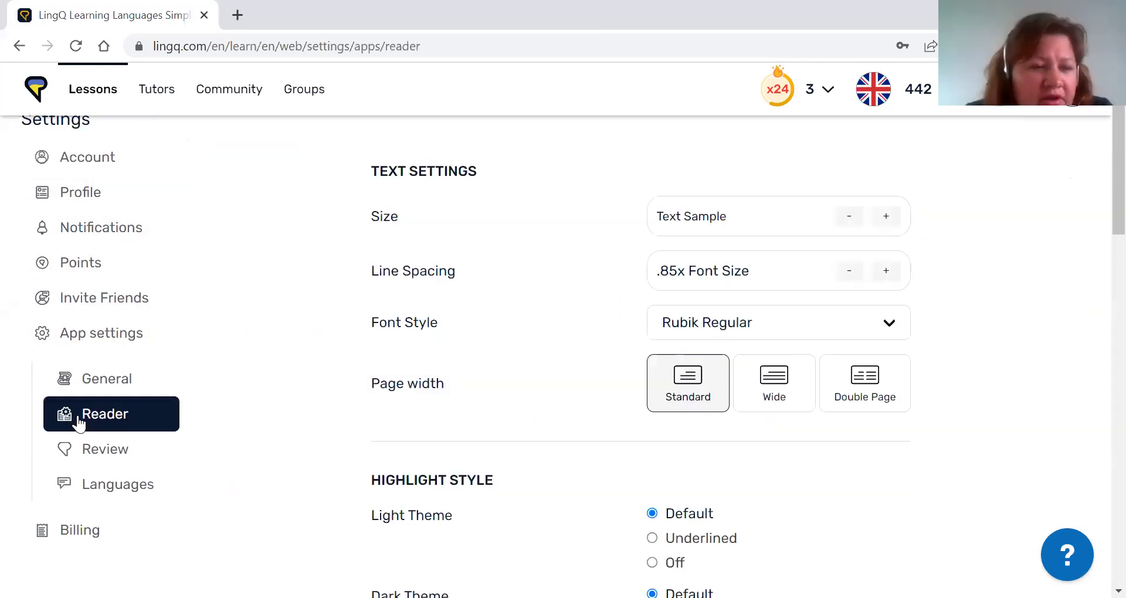
{"action": "scroll", "coordinate": [79, 423], "scroll_direction": "down", "scroll_amount": 10}
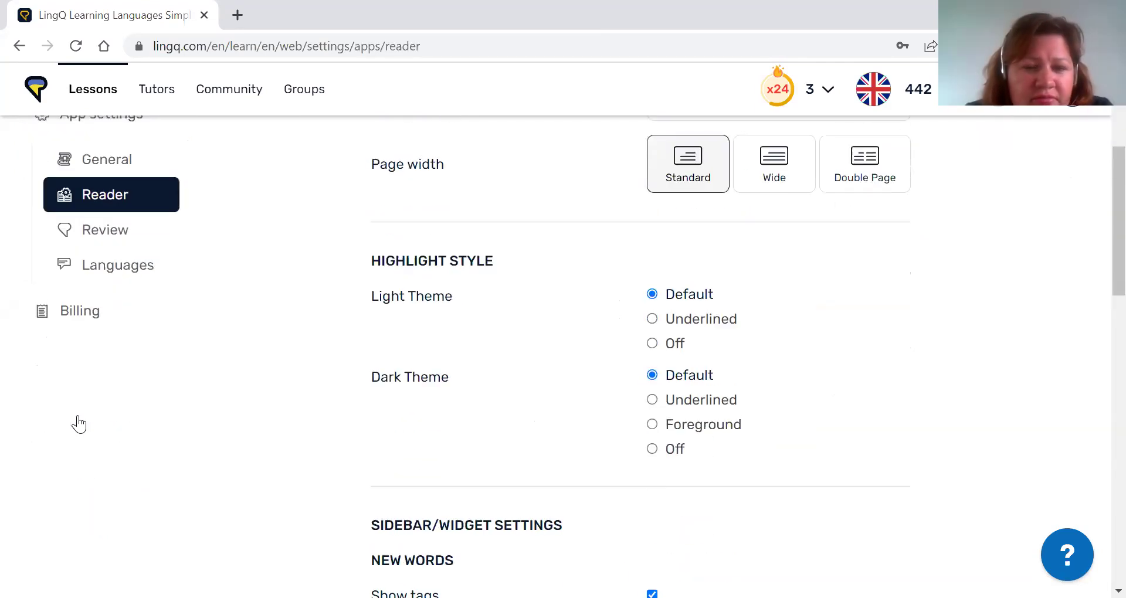
{"action": "scroll", "coordinate": [80, 424], "scroll_direction": "down", "scroll_amount": 7}
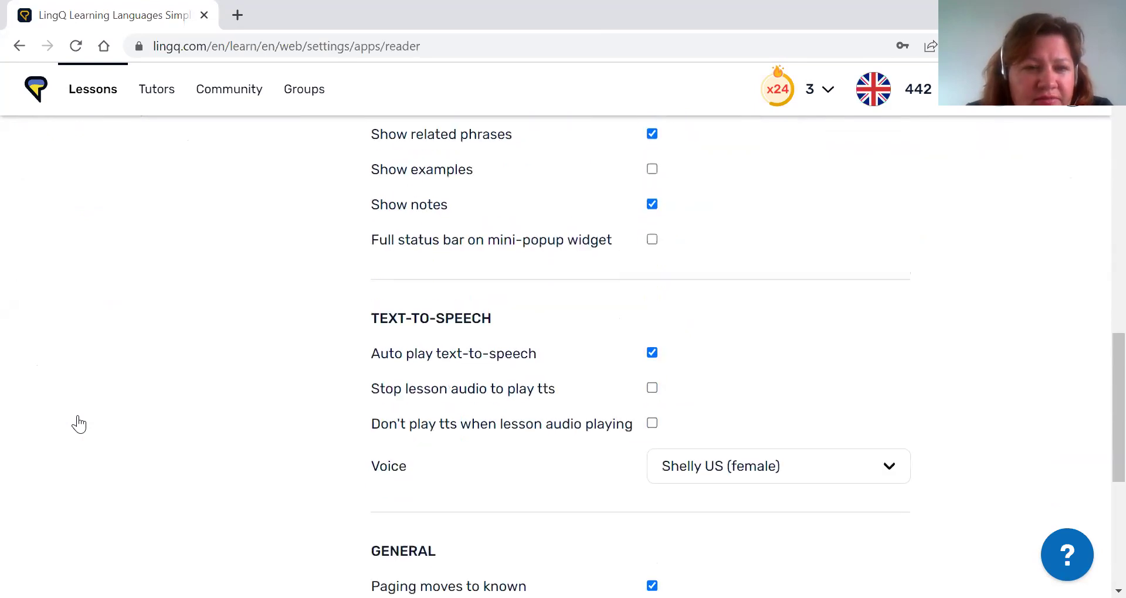
{"action": "scroll", "coordinate": [79, 423], "scroll_direction": "down", "scroll_amount": 2}
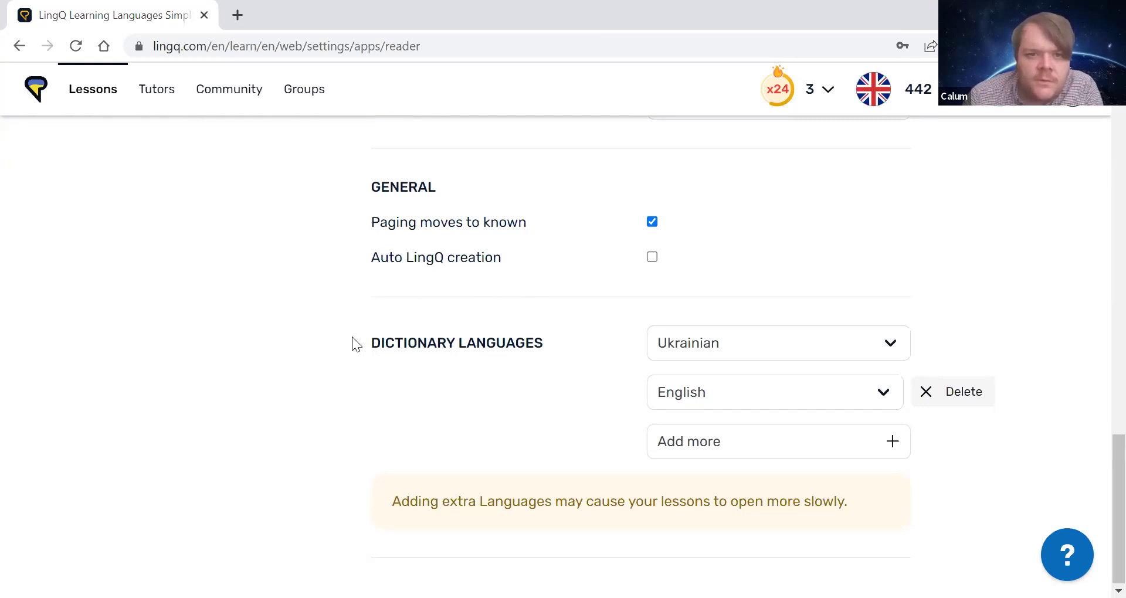
{"action": "left_click", "coordinate": [751, 343]}
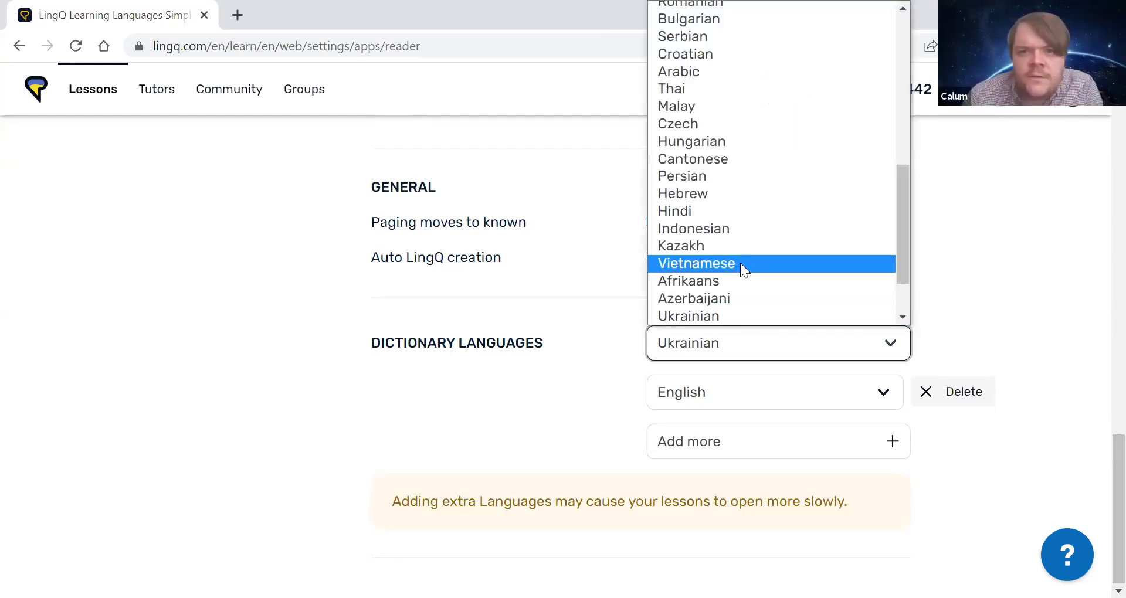
{"action": "scroll", "coordinate": [700, 56], "scroll_direction": "down", "scroll_amount": 1}
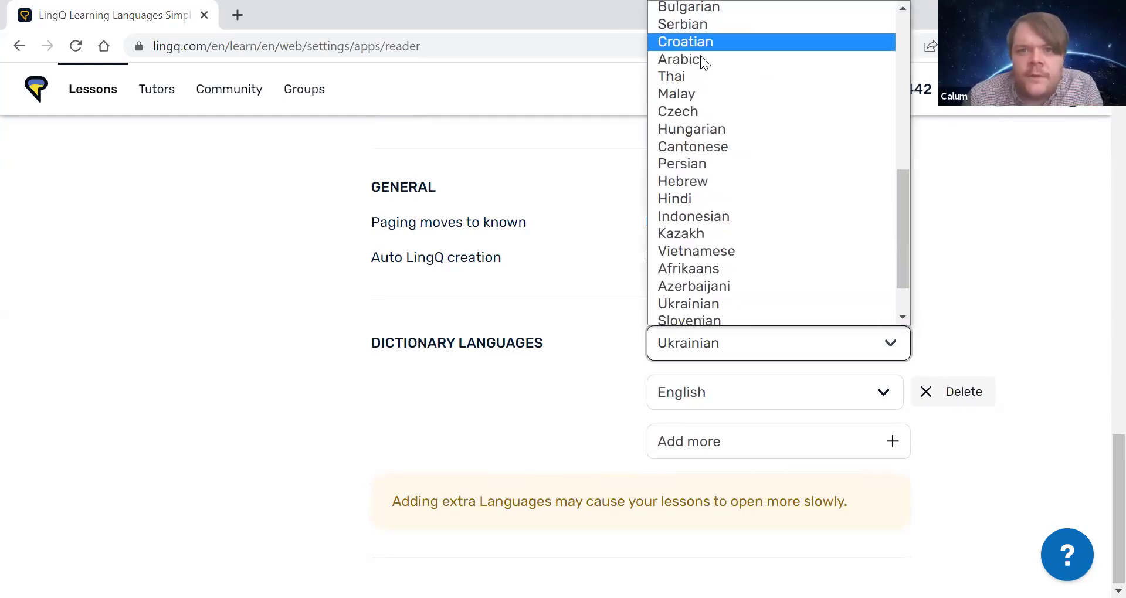
{"action": "left_click", "coordinate": [690, 48]}
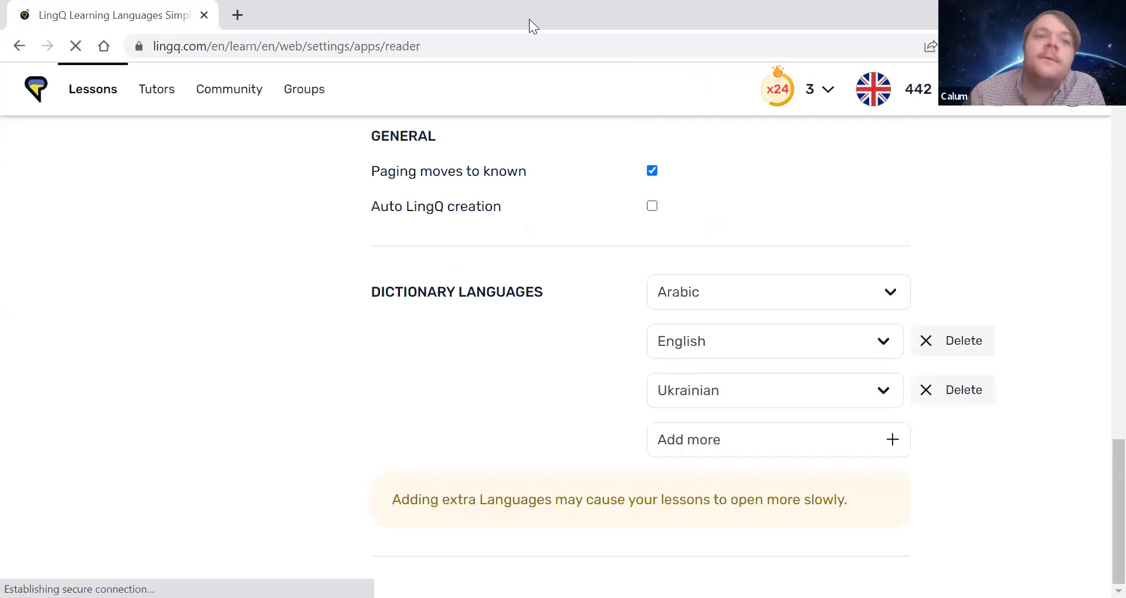
Open the lesson "What nature can teach us about sustainable business" from the library and examine the popular meanings of the saved word "now".
{"action": "left_click", "coordinate": [37, 88]}
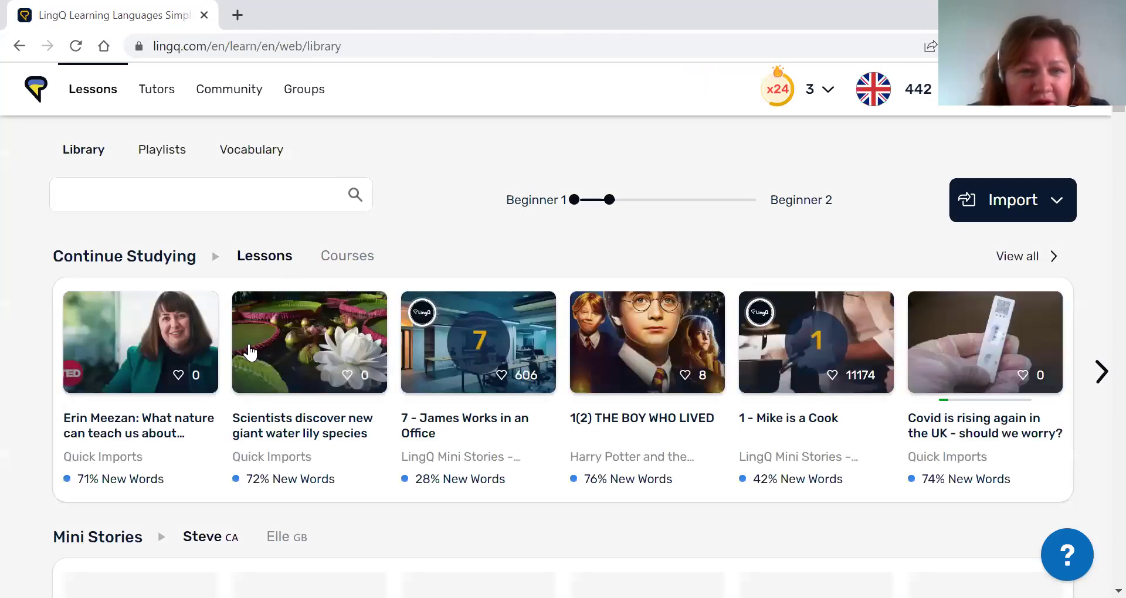
{"action": "left_click", "coordinate": [142, 329]}
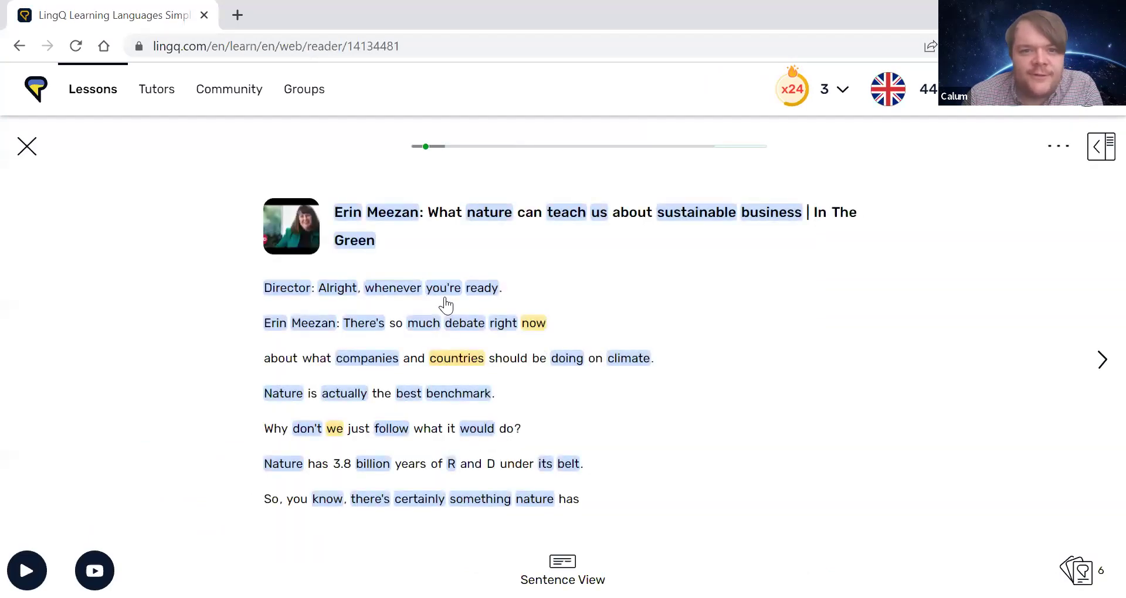
{"action": "left_click", "coordinate": [535, 324]}
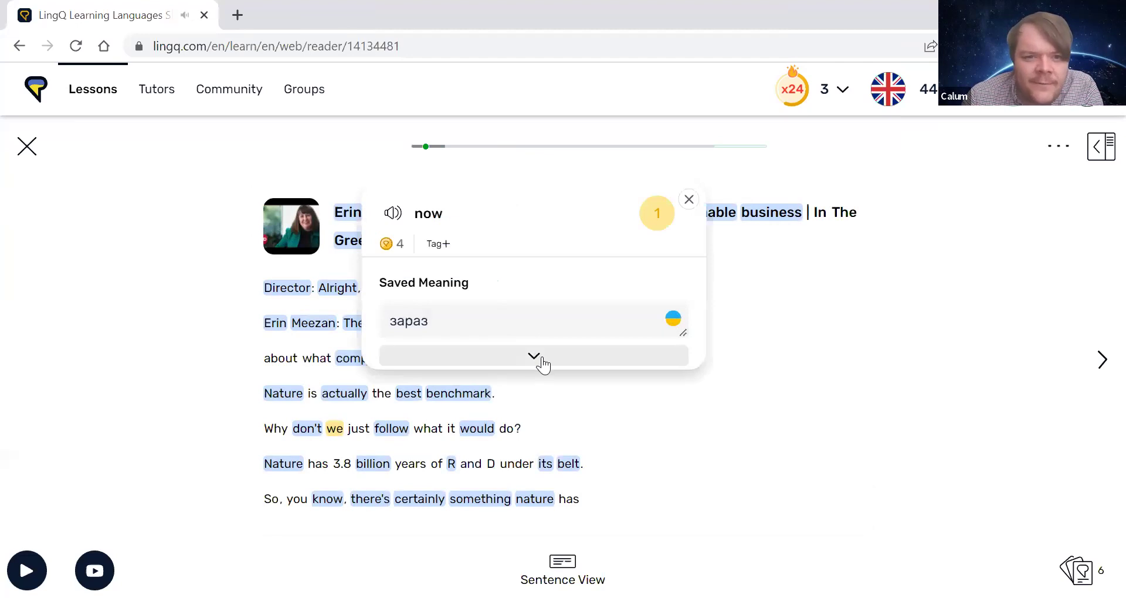
{"action": "left_click", "coordinate": [534, 356]}
{"action": "scroll", "coordinate": [458, 339], "scroll_direction": "down", "scroll_amount": 1}
{"action": "scroll", "coordinate": [458, 339], "scroll_direction": "down", "scroll_amount": 1}
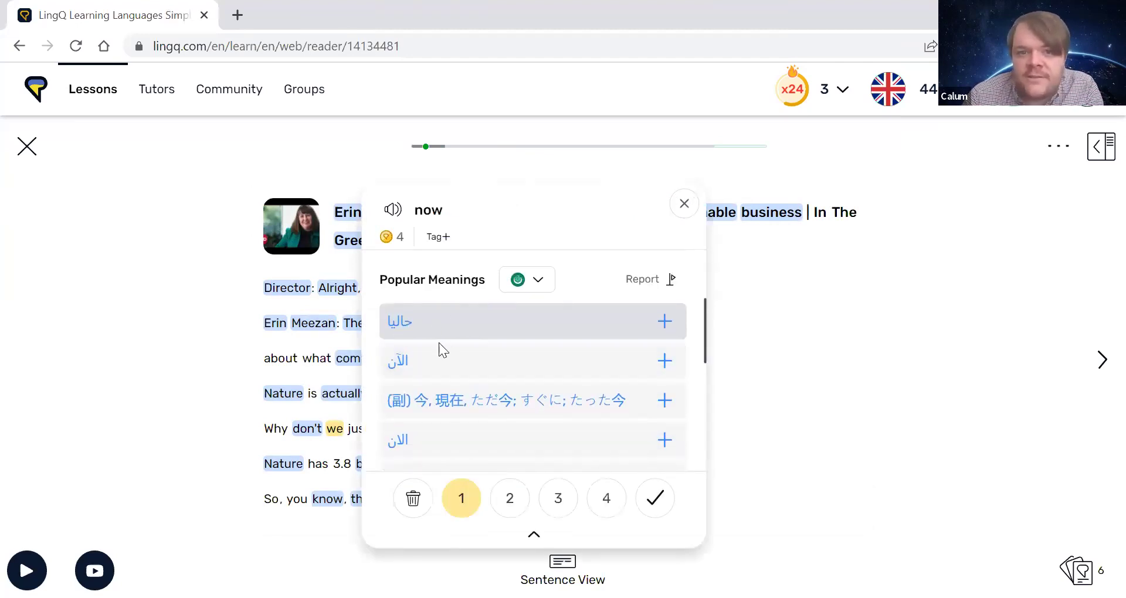
{"action": "scroll", "coordinate": [467, 341], "scroll_direction": "down", "scroll_amount": 2}
{"action": "scroll", "coordinate": [465, 333], "scroll_direction": "up", "scroll_amount": 5}
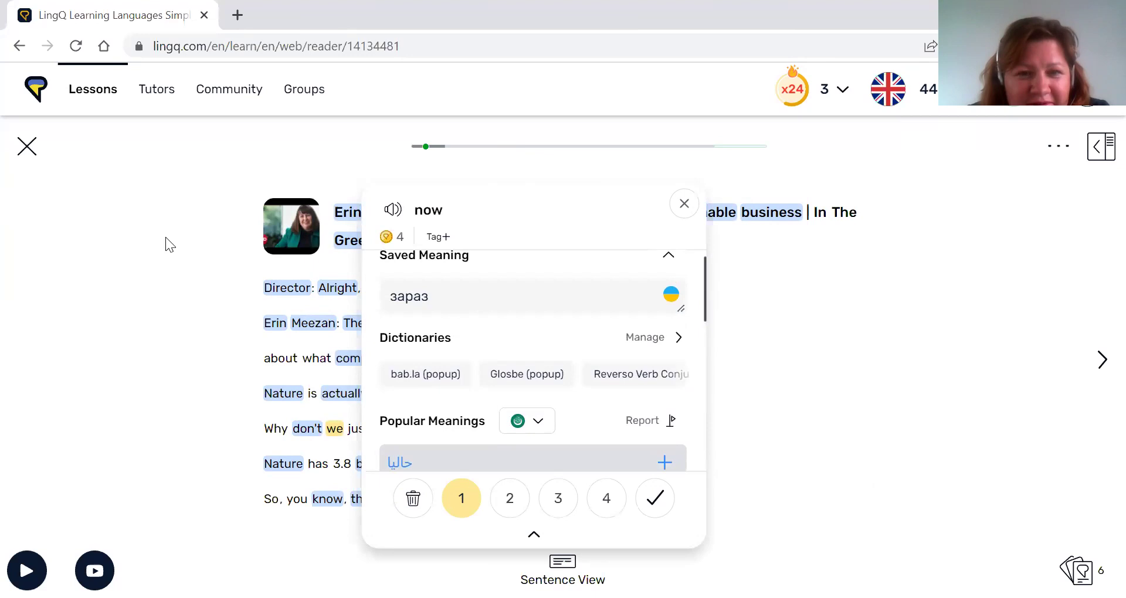
Close the lesson and, in the General app settings, set the interface language to Українська.
{"action": "left_click", "coordinate": [21, 156]}
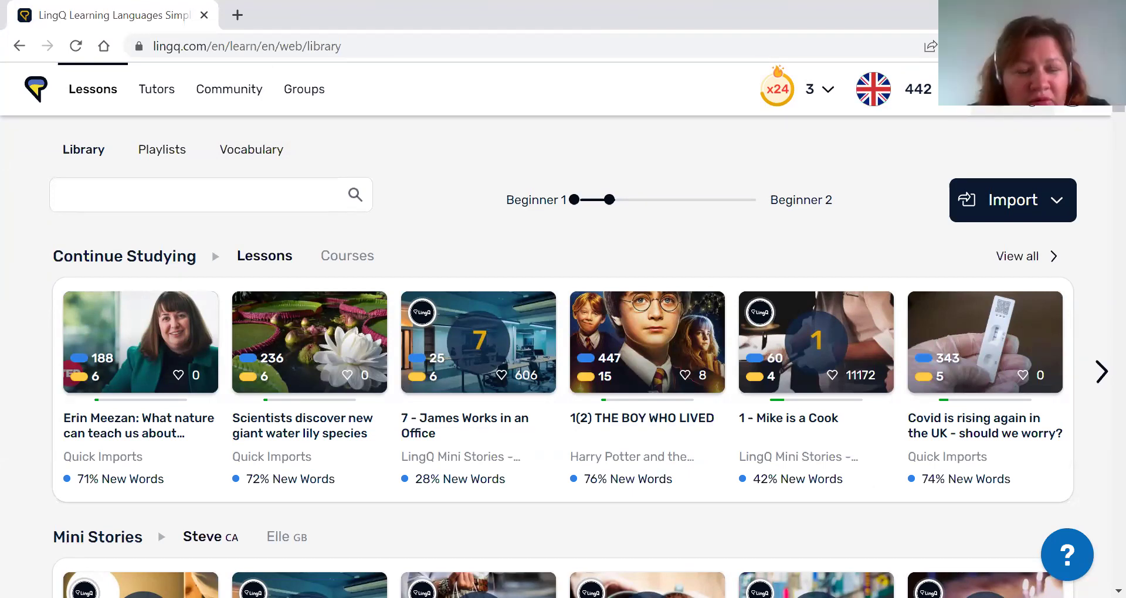
{"action": "left_click", "coordinate": [1073, 89]}
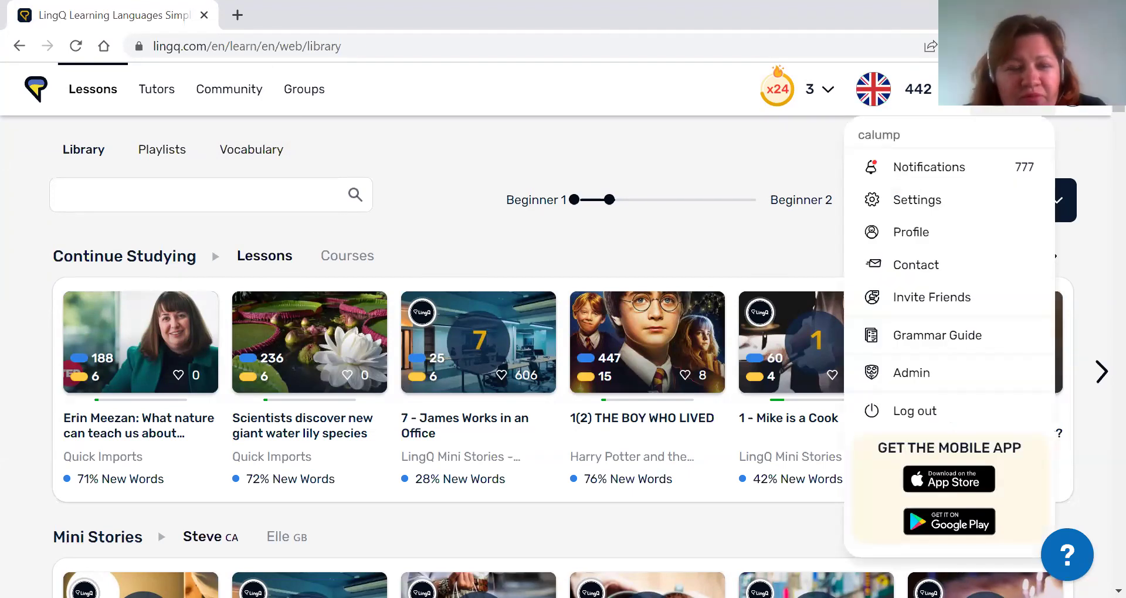
{"action": "left_click", "coordinate": [931, 202]}
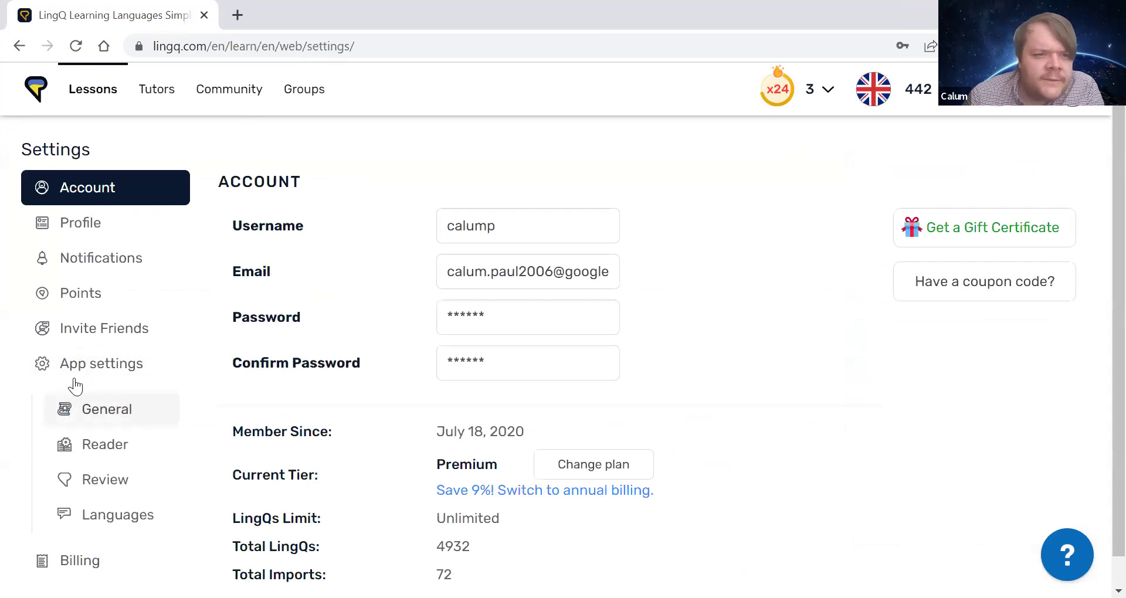
{"action": "left_click", "coordinate": [78, 421]}
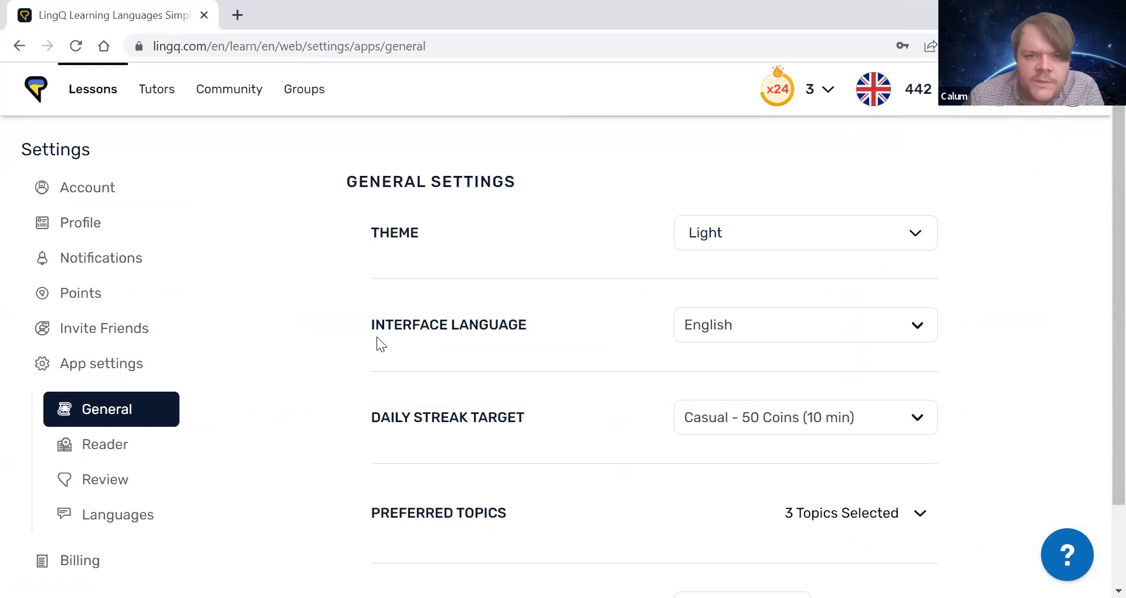
{"action": "left_click", "coordinate": [729, 328]}
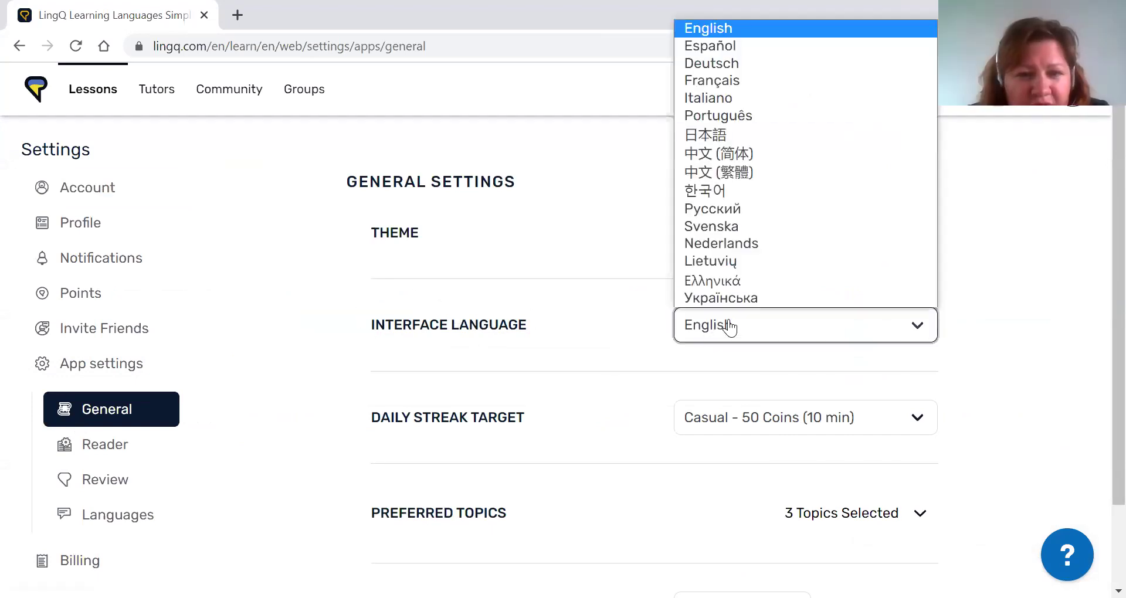
{"action": "left_click", "coordinate": [760, 299]}
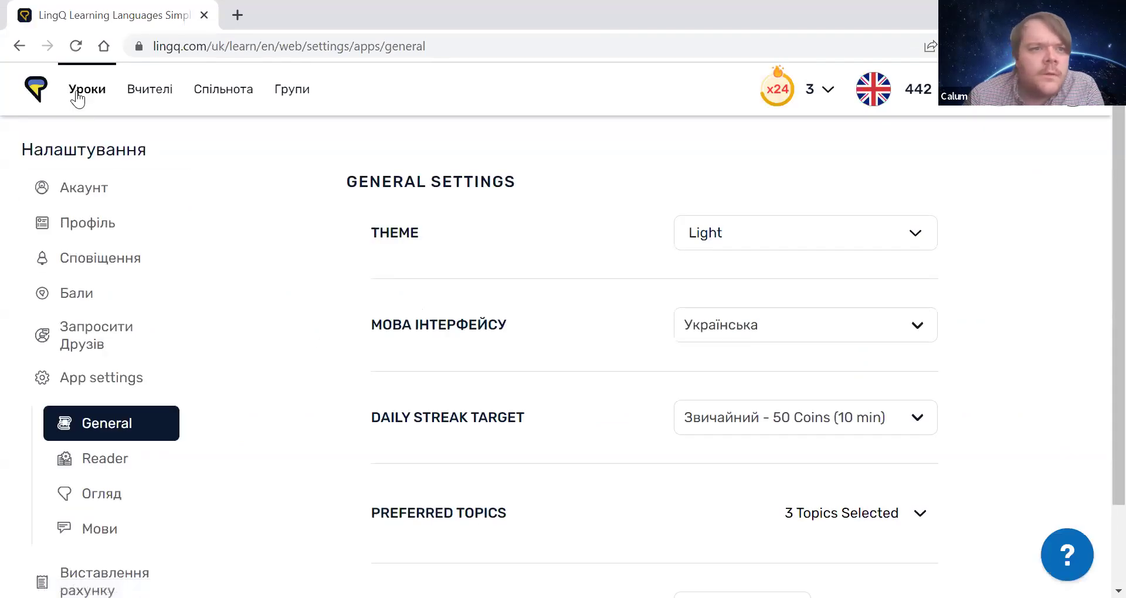
Open the vocabulary list from the library, look over the saved words with their meanings and statuses, and return to the library.
{"action": "left_click", "coordinate": [36, 89]}
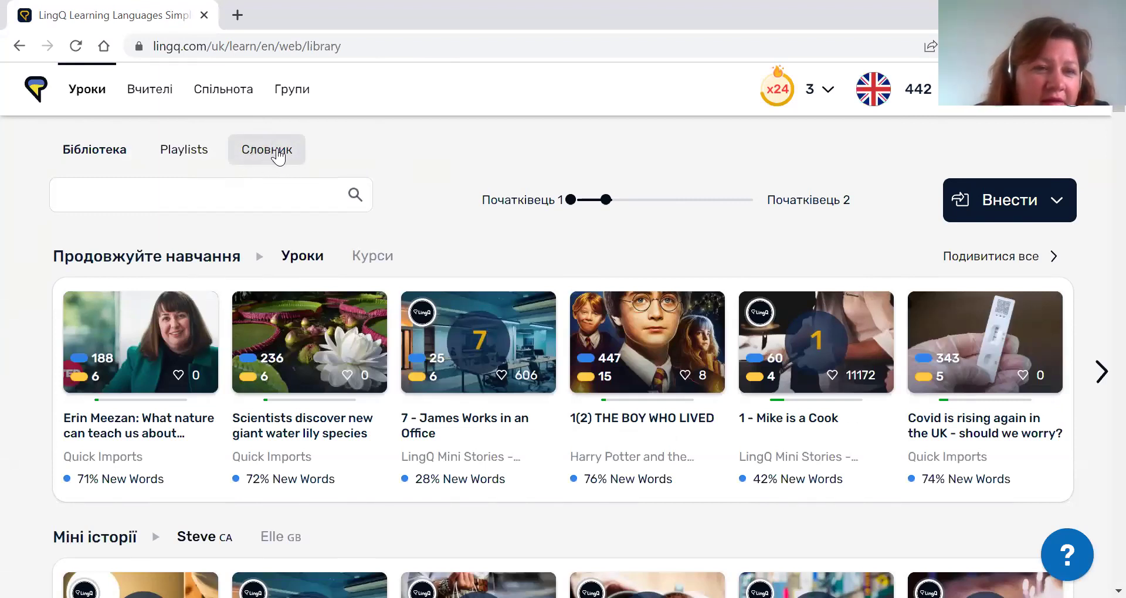
{"action": "left_click", "coordinate": [278, 155]}
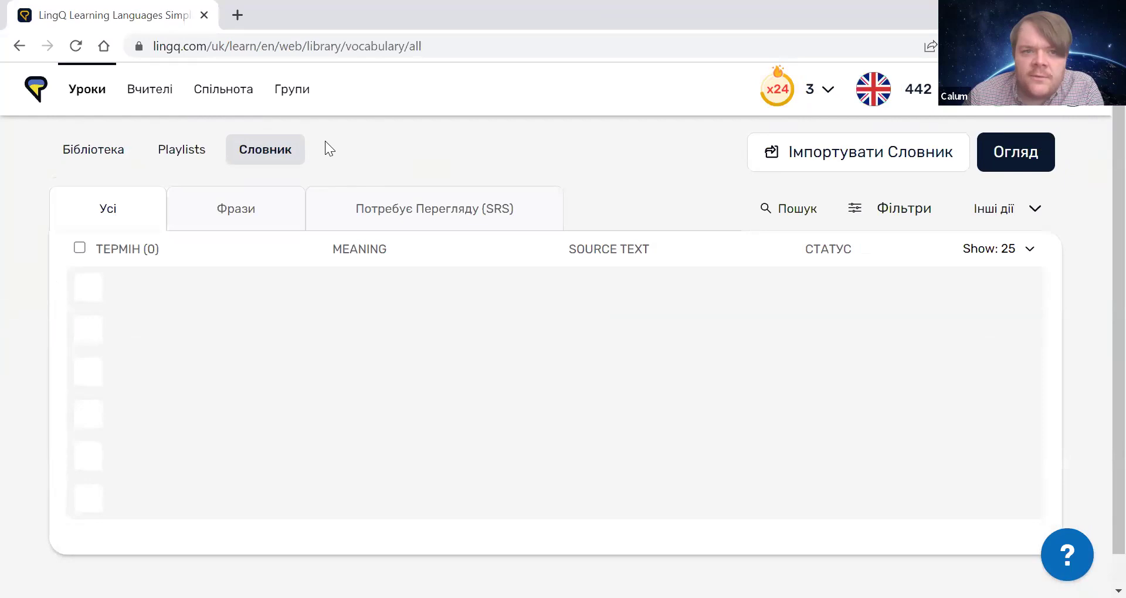
{"action": "scroll", "coordinate": [325, 141], "scroll_direction": "down", "scroll_amount": 5}
{"action": "scroll", "coordinate": [271, 351], "scroll_direction": "down", "scroll_amount": 5}
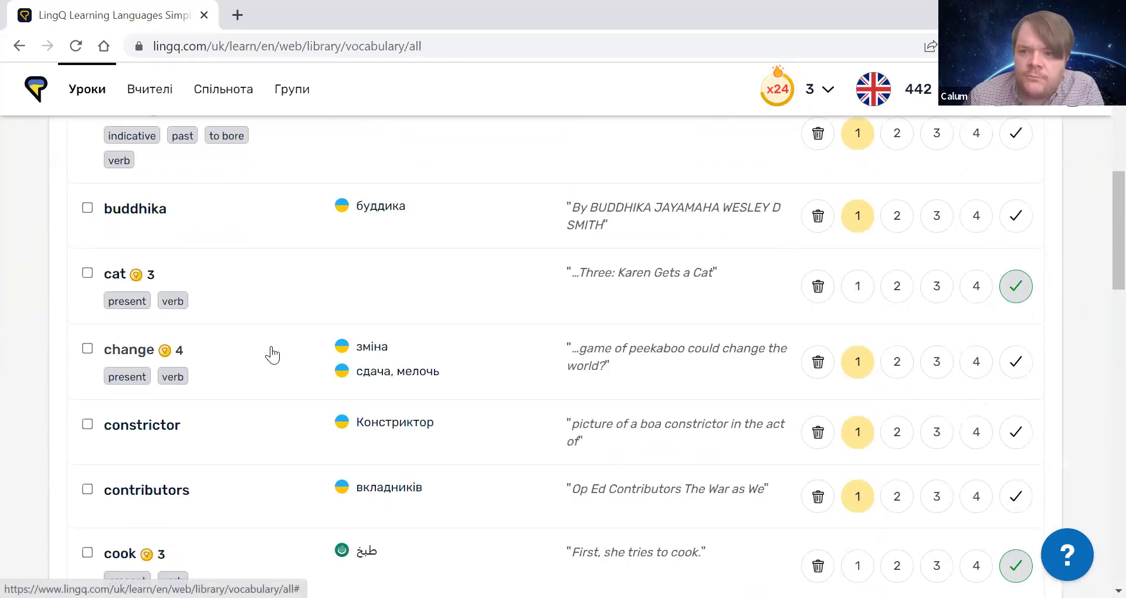
{"action": "scroll", "coordinate": [271, 347], "scroll_direction": "up", "scroll_amount": 7}
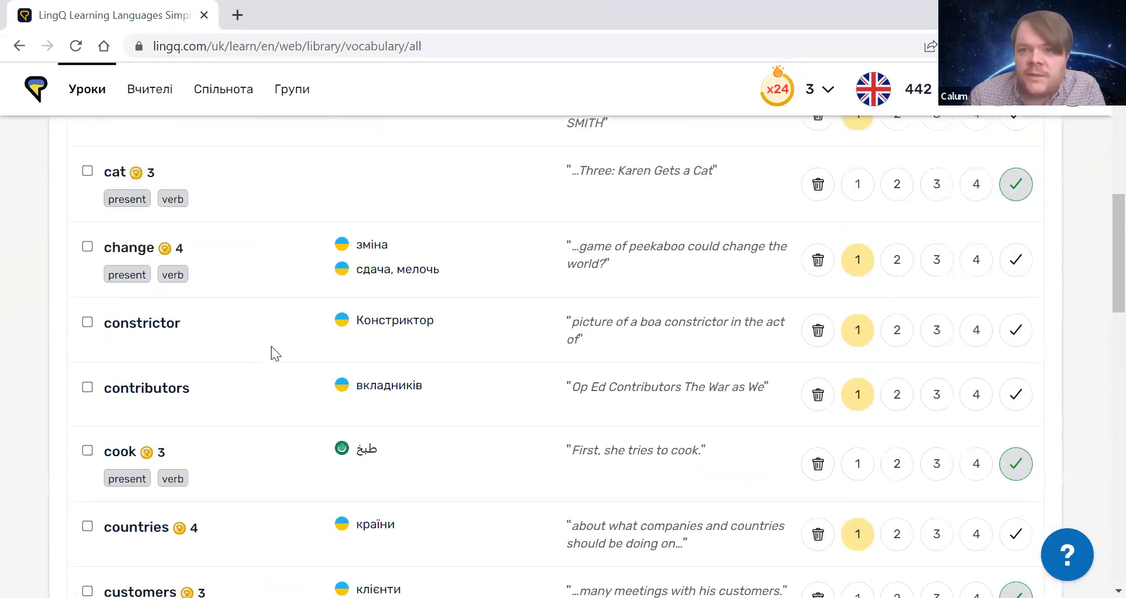
{"action": "scroll", "coordinate": [271, 346], "scroll_direction": "up", "scroll_amount": 3}
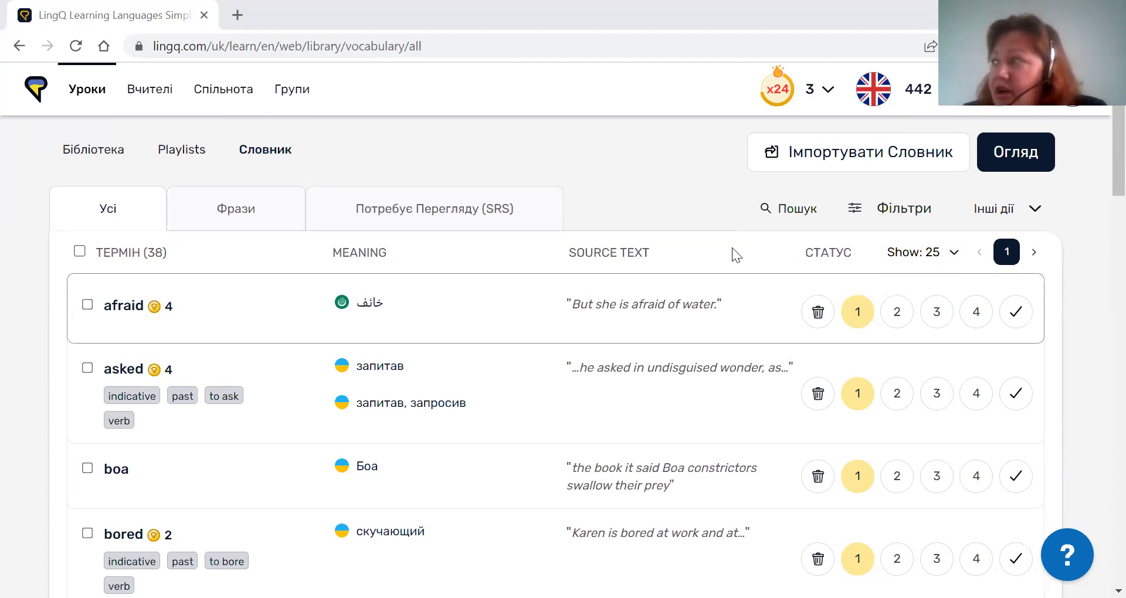
{"action": "left_click", "coordinate": [37, 101]}
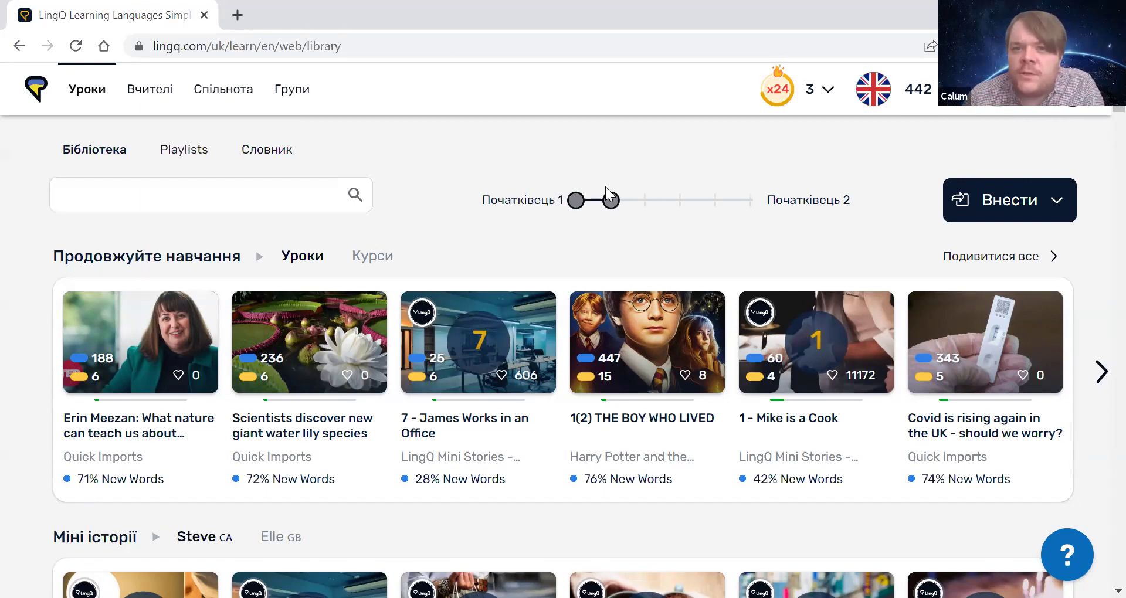
Narrow the library's level range to Початківець 1 only and point out its level labels.
{"action": "left_click_drag", "start_coordinate": [610, 200], "coordinate": [578, 201]}
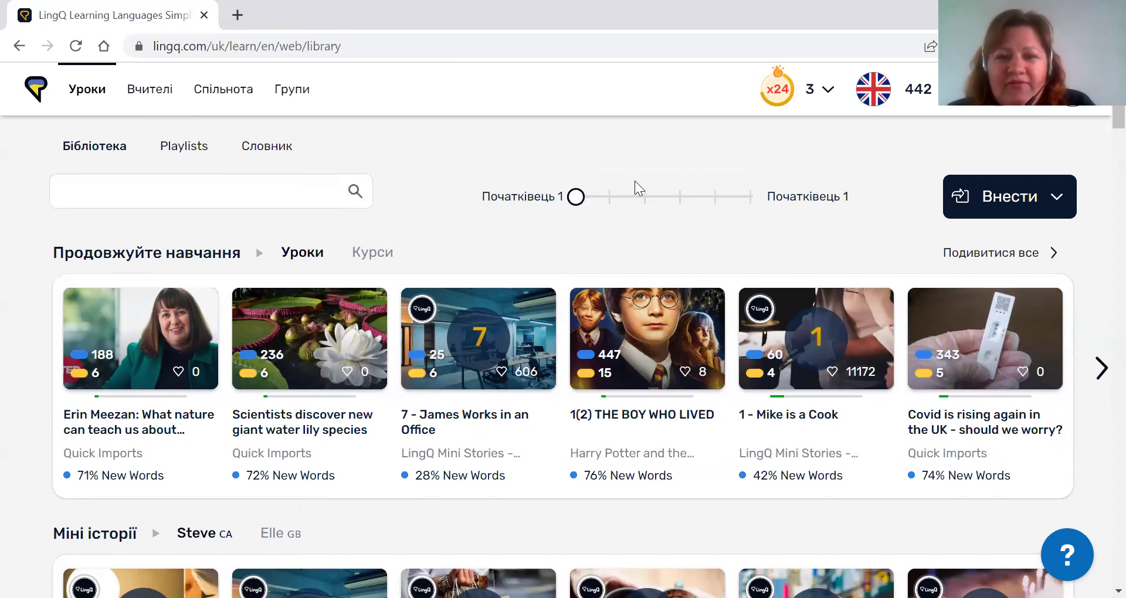
{"action": "triple_click", "coordinate": [791, 198]}
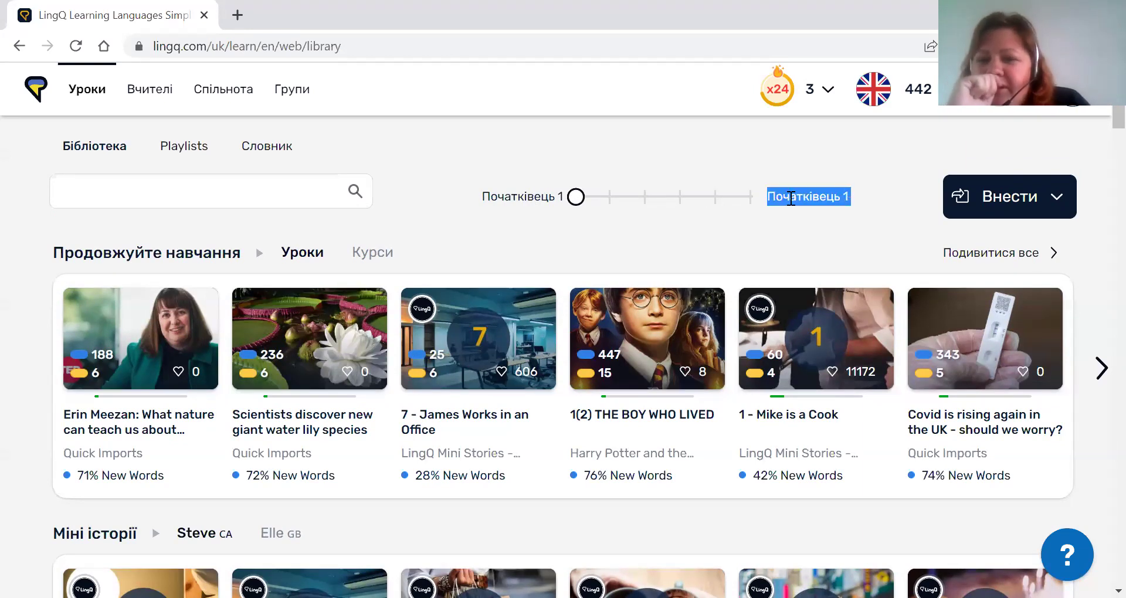
{"action": "double_click", "coordinate": [518, 193]}
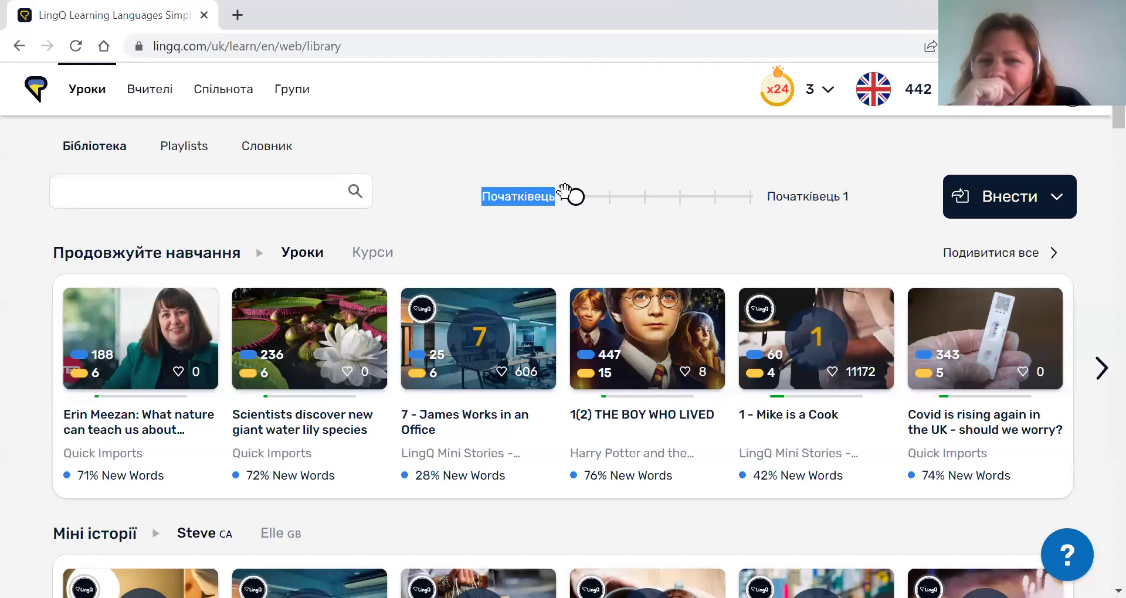
{"action": "left_click", "coordinate": [487, 169]}
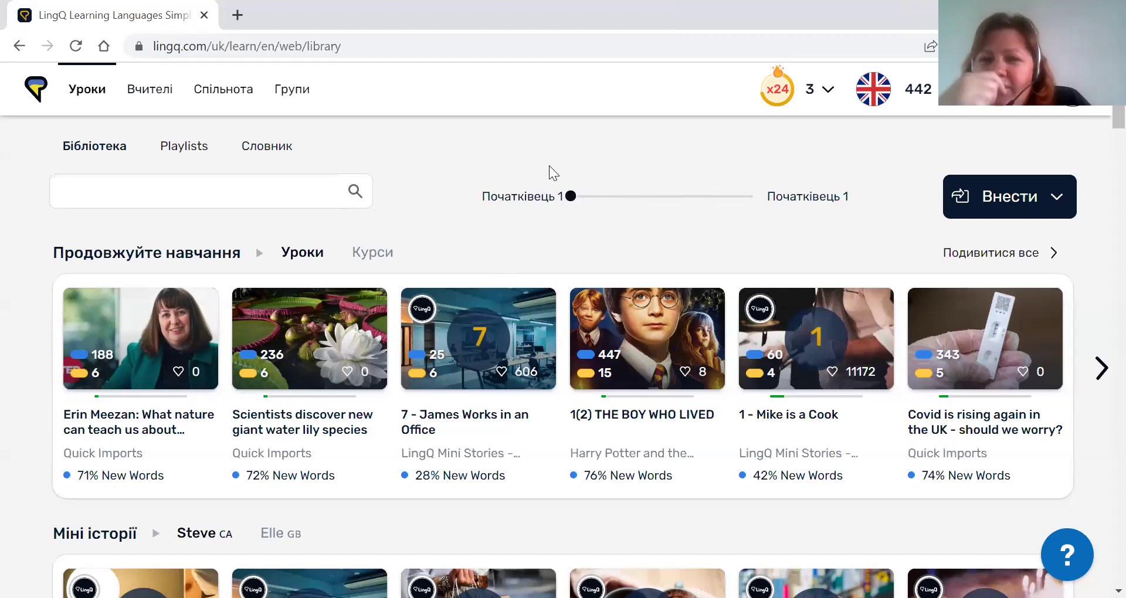
Widen the library's level range through Середній 2 up to Розвинений 2, and bring its upper limit back to Початківець 2.
{"action": "left_click_drag", "start_coordinate": [575, 195], "coordinate": [680, 196]}
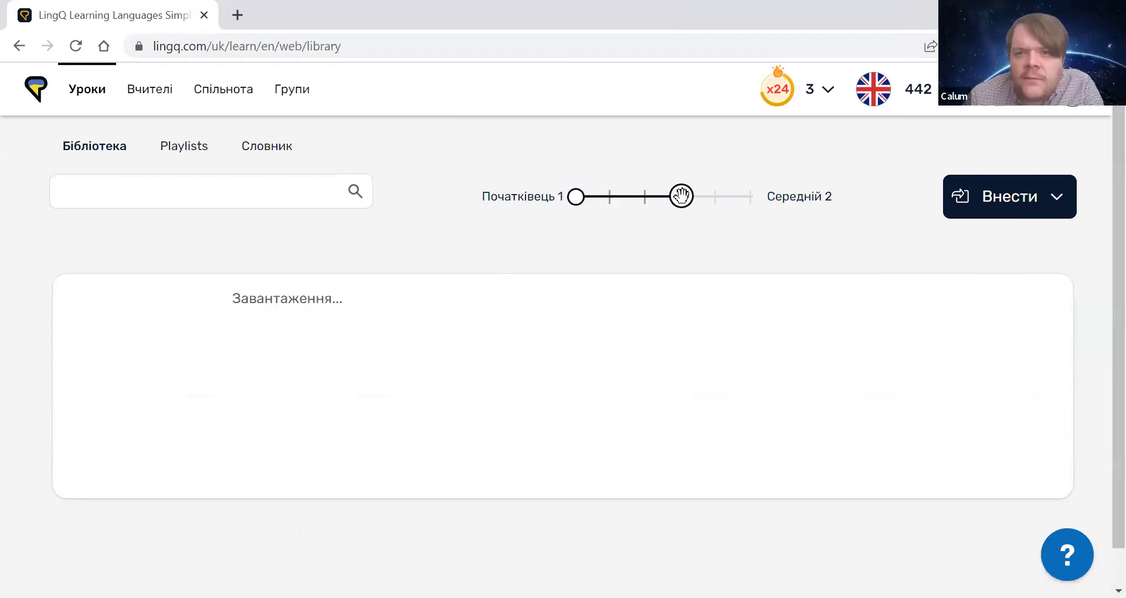
{"action": "left_click", "coordinate": [751, 197]}
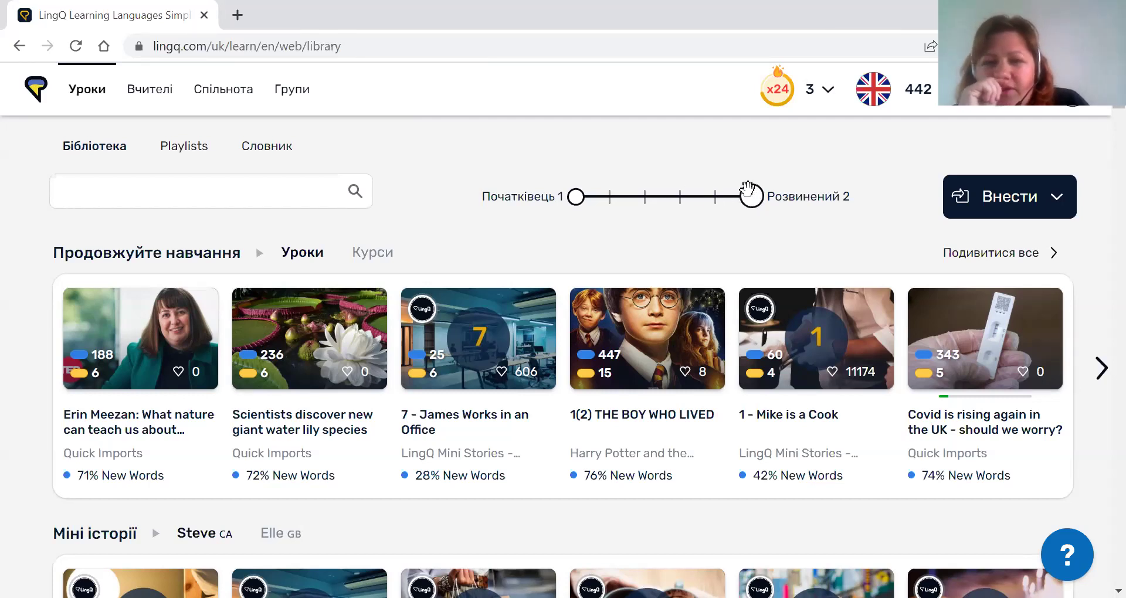
{"action": "left_click", "coordinate": [748, 189]}
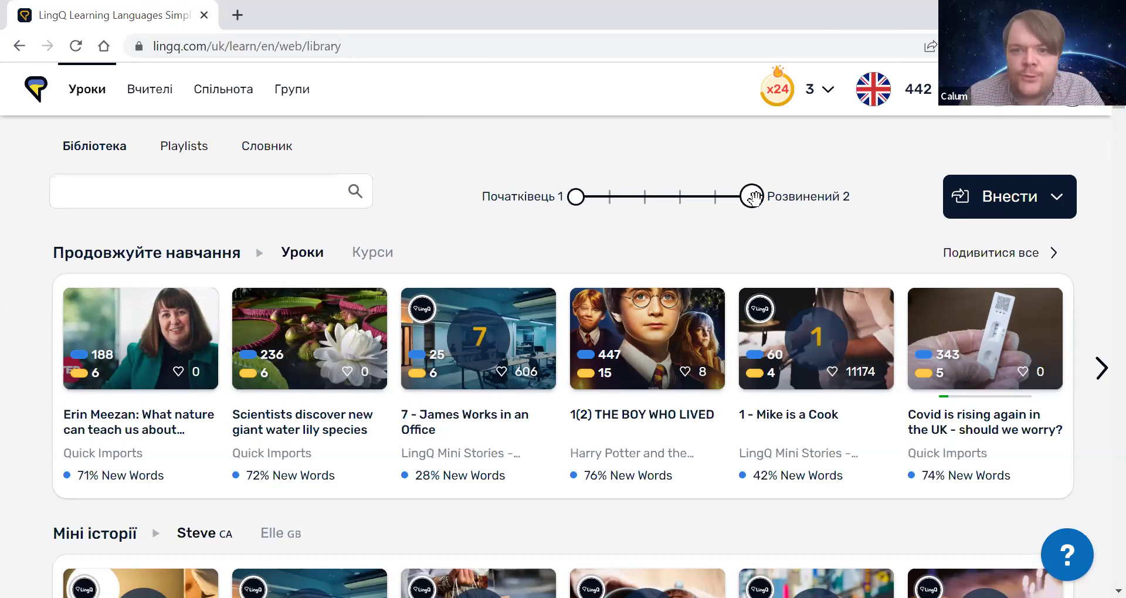
{"action": "left_click_drag", "start_coordinate": [706, 193], "coordinate": [610, 194]}
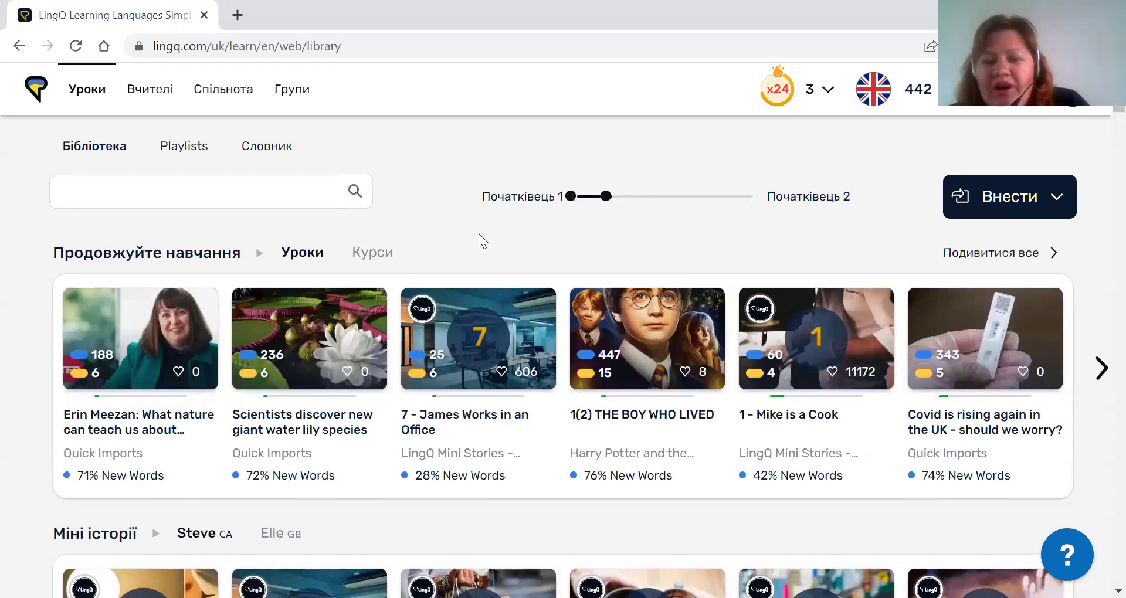
Look over the library's rows of lessons in progress, mini stories, books and getting-started lessons.
{"action": "scroll", "coordinate": [479, 236], "scroll_direction": "down", "scroll_amount": 4}
{"action": "scroll", "coordinate": [479, 240], "scroll_direction": "down", "scroll_amount": 9}
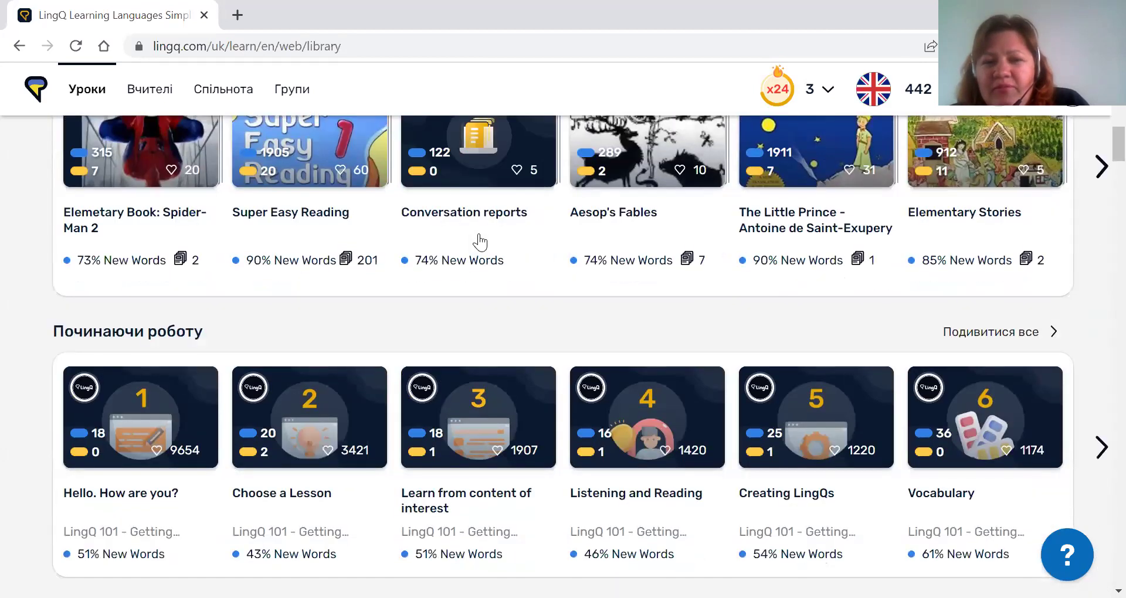
{"action": "scroll", "coordinate": [478, 240], "scroll_direction": "up", "scroll_amount": 3}
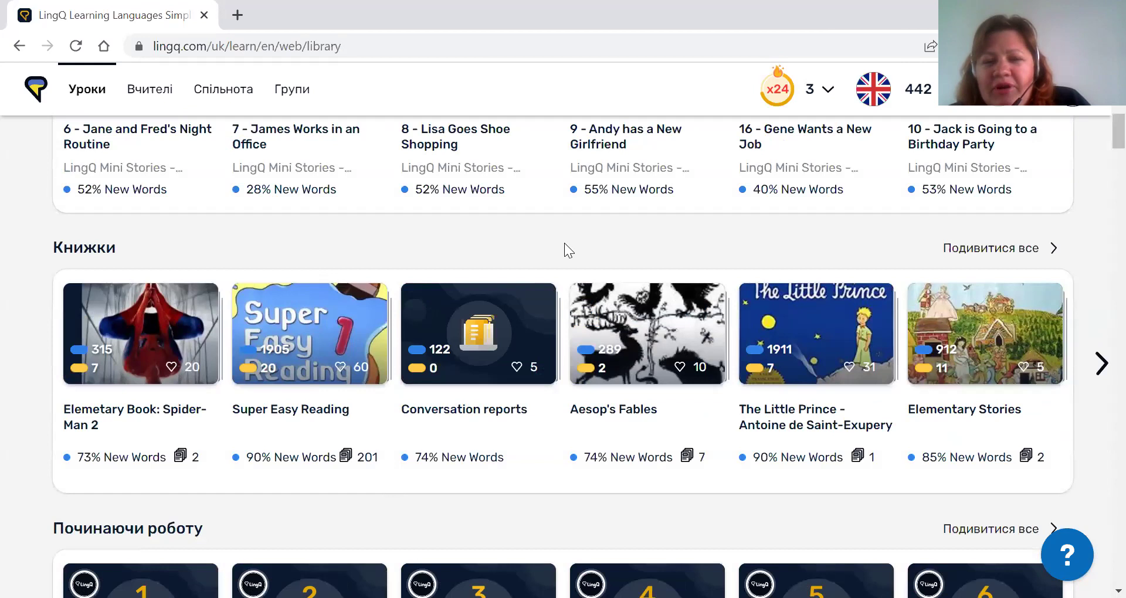
{"action": "scroll", "coordinate": [564, 243], "scroll_direction": "down", "scroll_amount": 1}
{"action": "scroll", "coordinate": [564, 243], "scroll_direction": "up", "scroll_amount": 3}
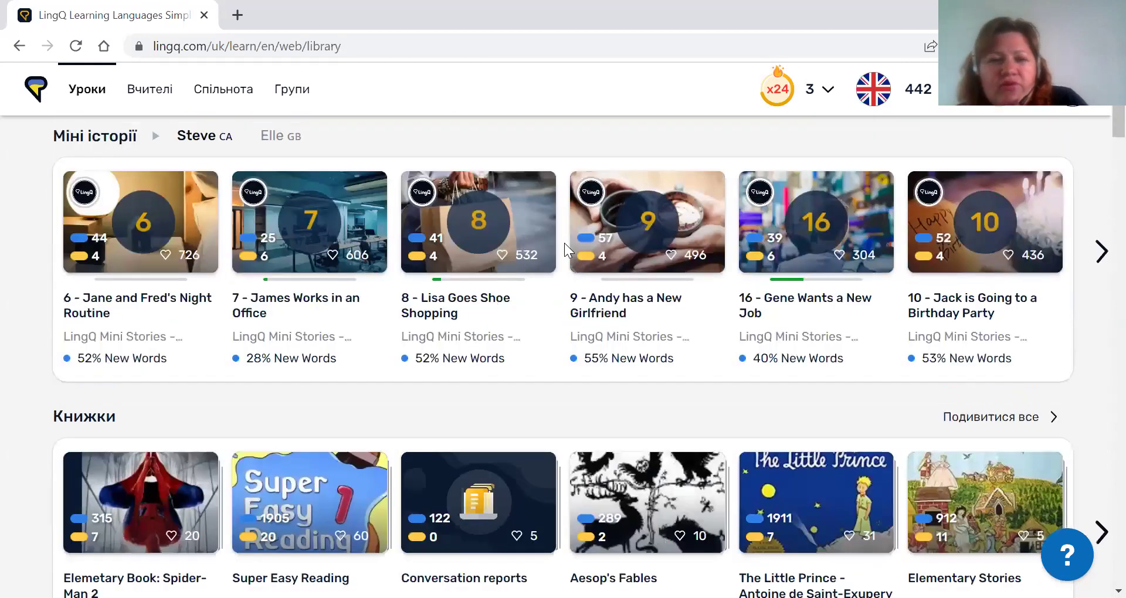
{"action": "scroll", "coordinate": [564, 242], "scroll_direction": "up", "scroll_amount": 7}
{"action": "scroll", "coordinate": [564, 242], "scroll_direction": "down", "scroll_amount": 1}
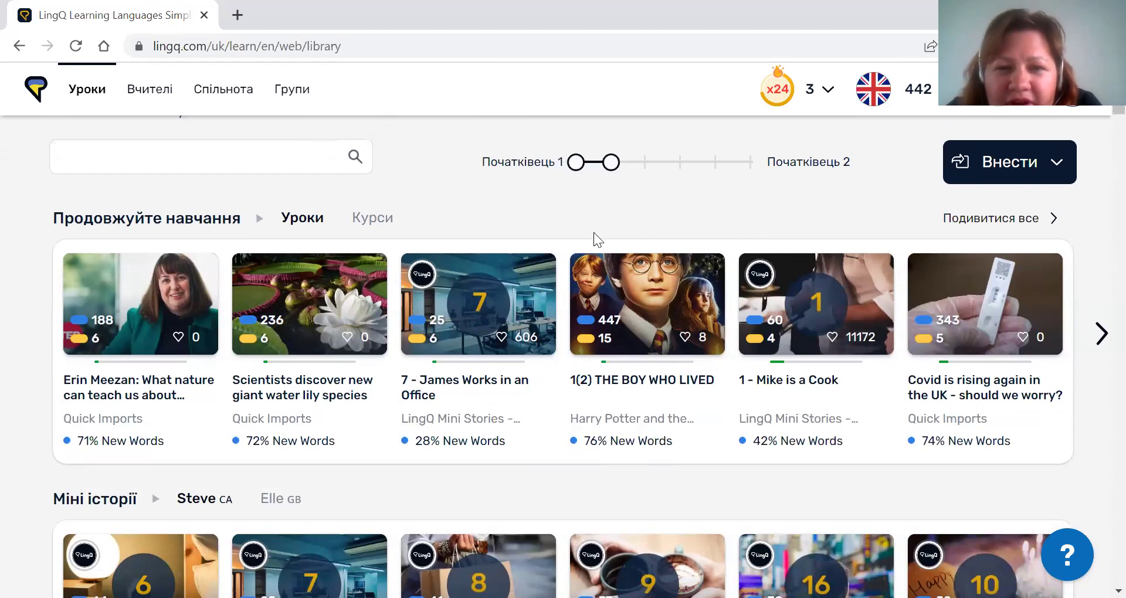
{"action": "scroll", "coordinate": [562, 226], "scroll_direction": "down", "scroll_amount": 1}
{"action": "scroll", "coordinate": [562, 226], "scroll_direction": "up", "scroll_amount": 1}
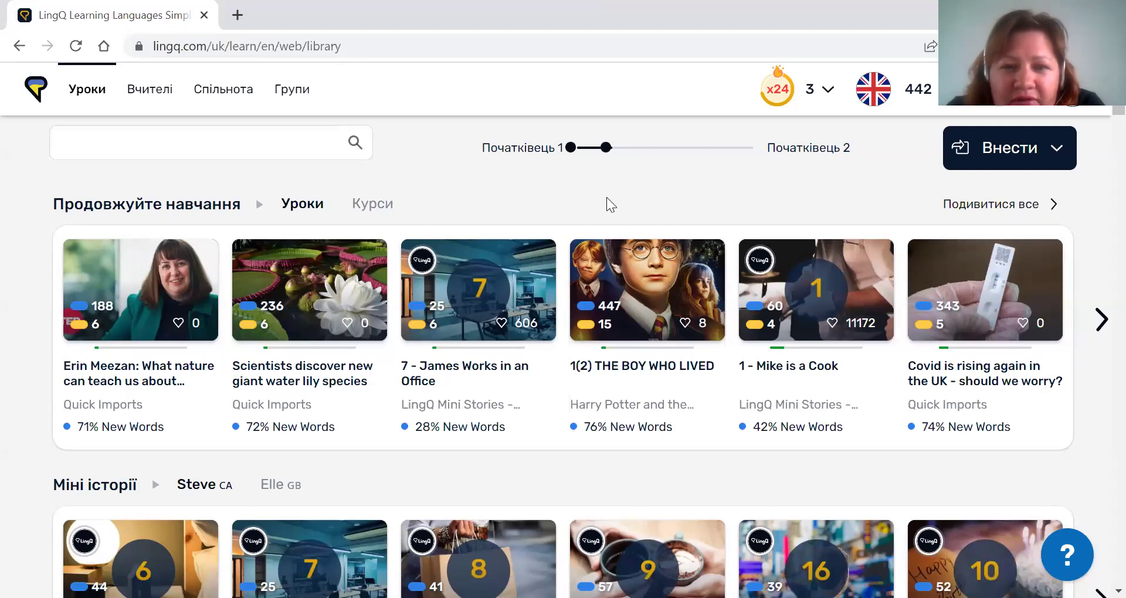
Open the full list of books from the library's Книжки section.
{"action": "scroll", "coordinate": [606, 198], "scroll_direction": "down", "scroll_amount": 2}
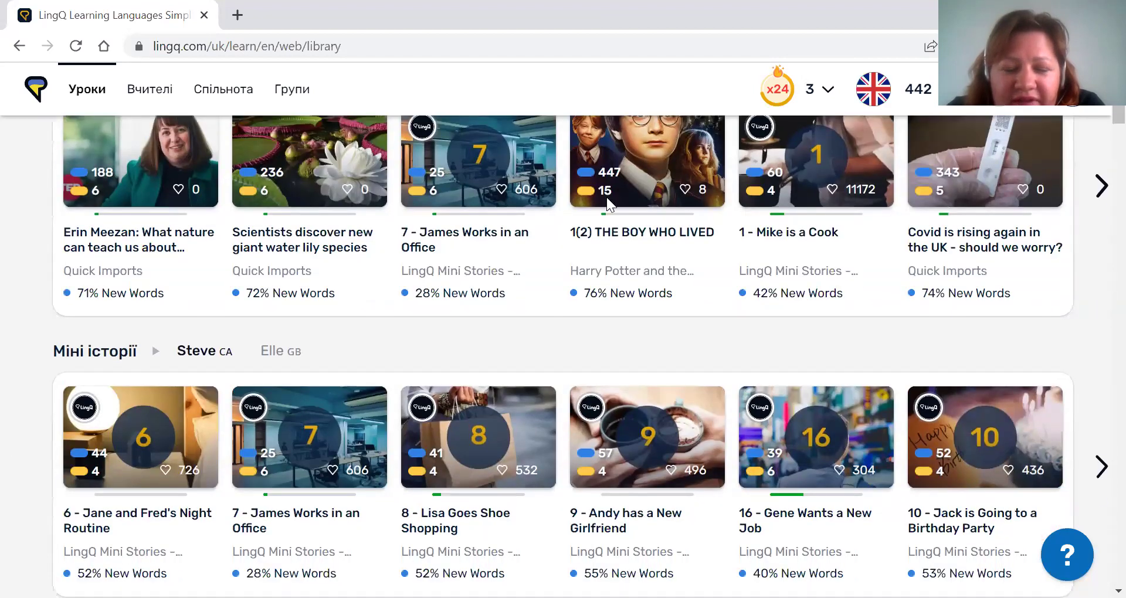
{"action": "scroll", "coordinate": [606, 200], "scroll_direction": "down", "scroll_amount": 2}
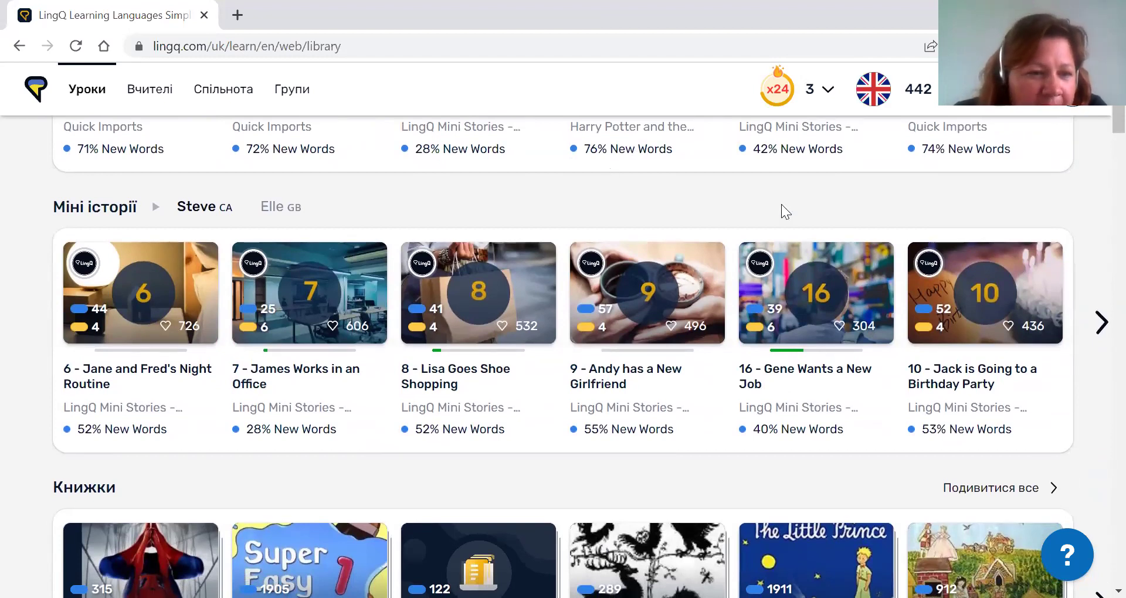
{"action": "scroll", "coordinate": [781, 207], "scroll_direction": "down", "scroll_amount": 1}
{"action": "scroll", "coordinate": [781, 206], "scroll_direction": "down", "scroll_amount": 2}
{"action": "scroll", "coordinate": [783, 213], "scroll_direction": "down", "scroll_amount": 2}
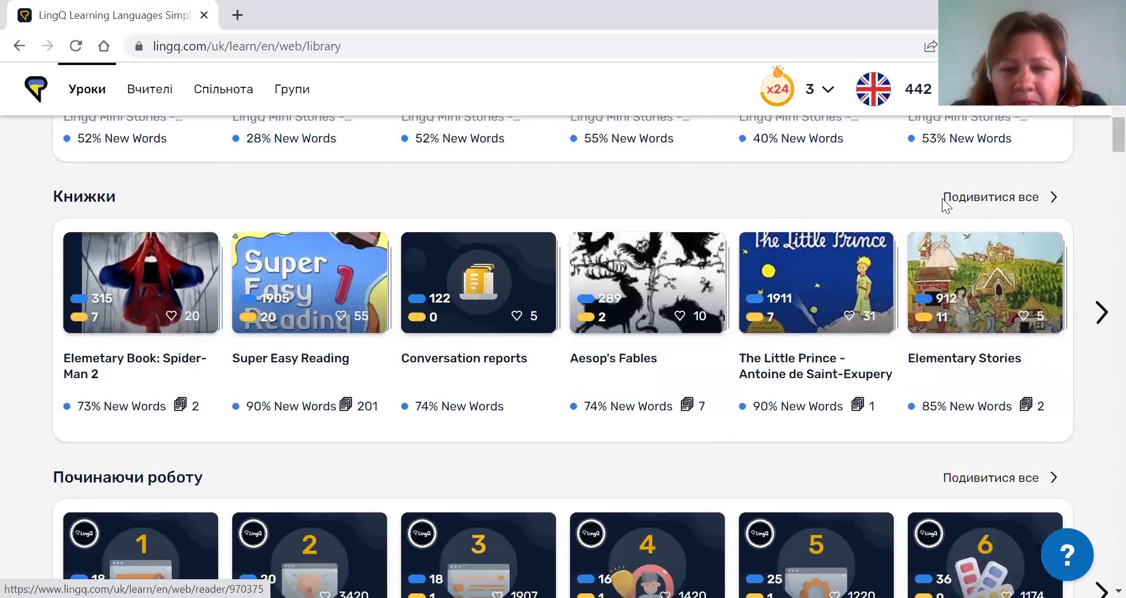
{"action": "left_click", "coordinate": [1000, 194]}
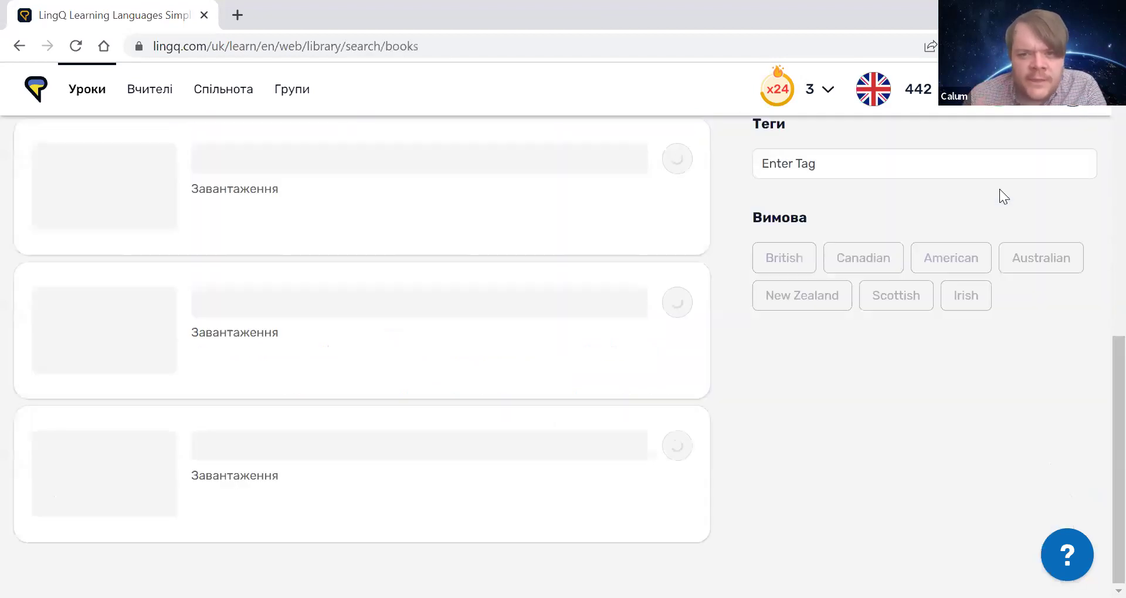
Filter the book list by the Scottish accent.
{"action": "left_click", "coordinate": [866, 257]}
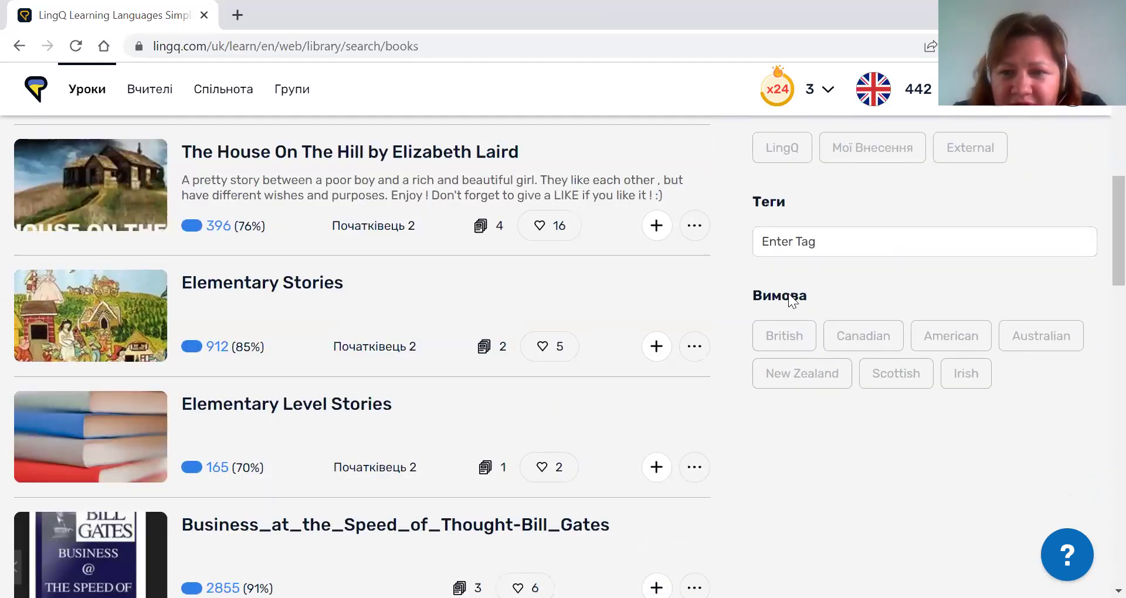
{"action": "scroll", "coordinate": [788, 293], "scroll_direction": "up", "scroll_amount": 5}
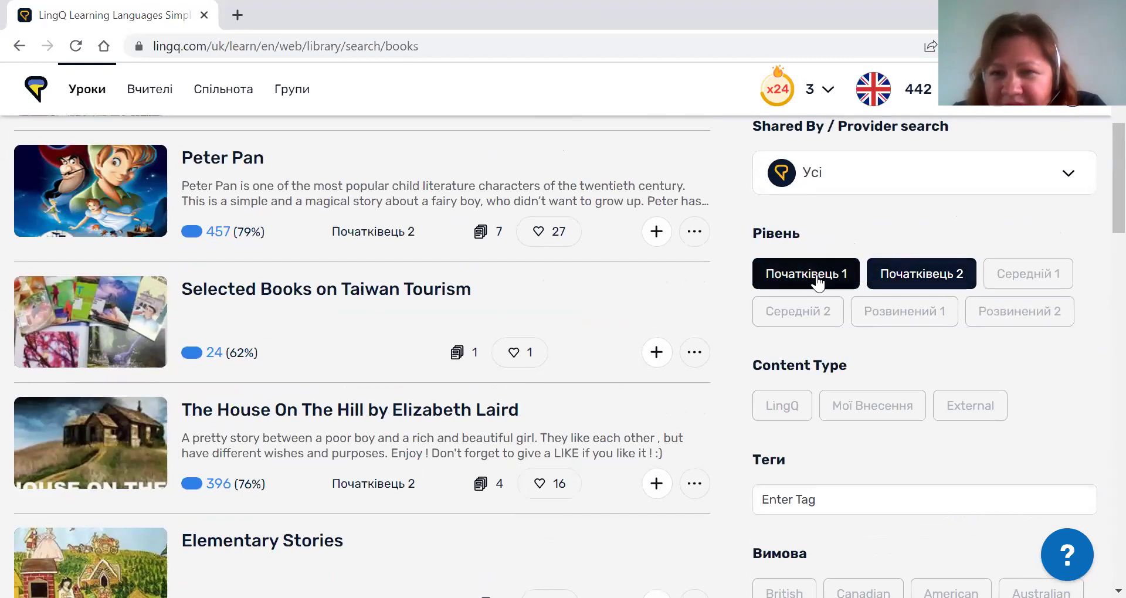
{"action": "scroll", "coordinate": [798, 317], "scroll_direction": "down", "scroll_amount": 5}
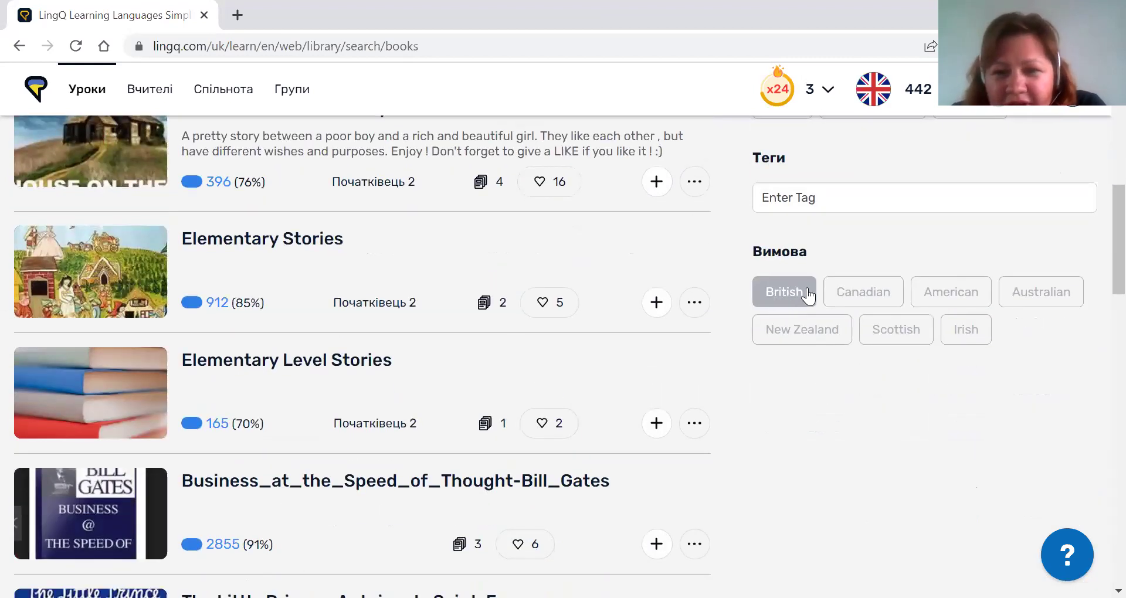
{"action": "left_click", "coordinate": [862, 296]}
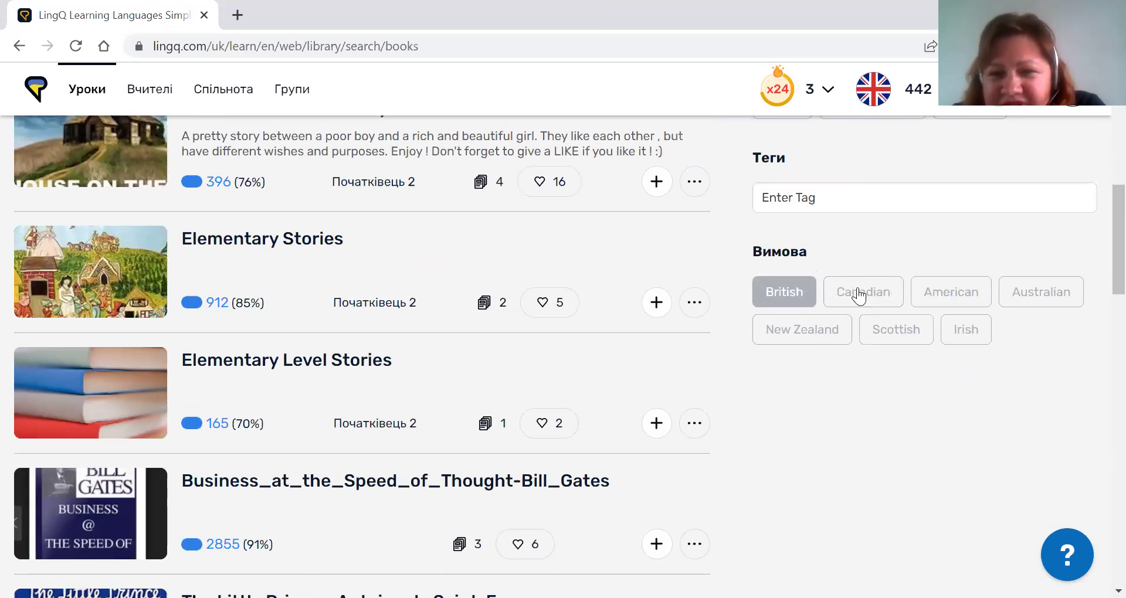
{"action": "left_click", "coordinate": [883, 332]}
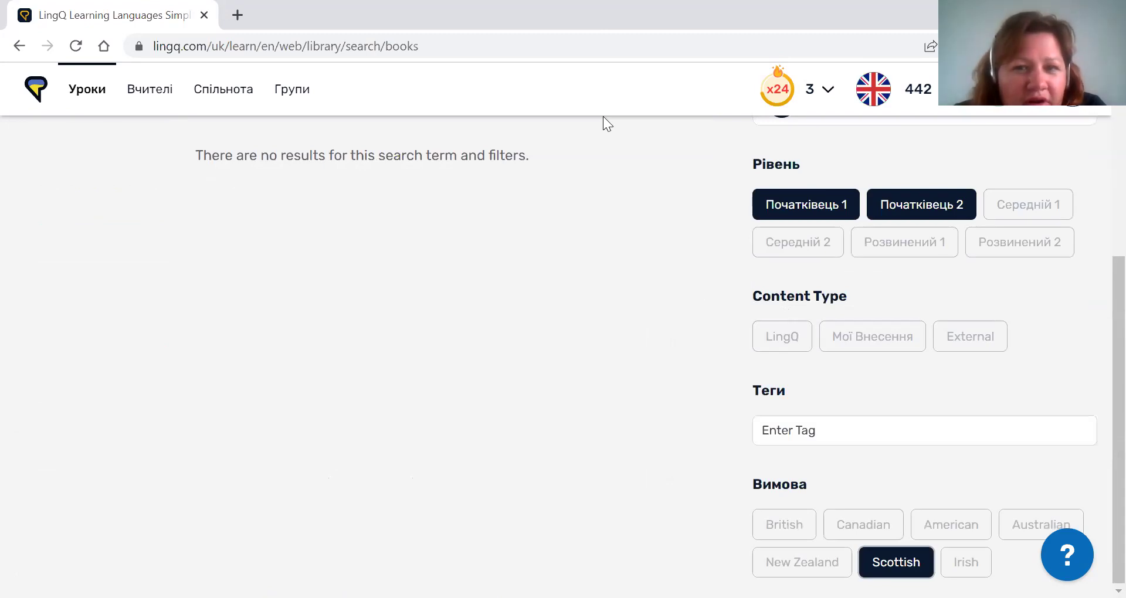
Add the levels Розвинений 2, Середній 1, Розвинений 1 and Середній 2 to the book list's filter.
{"action": "left_click", "coordinate": [1046, 249]}
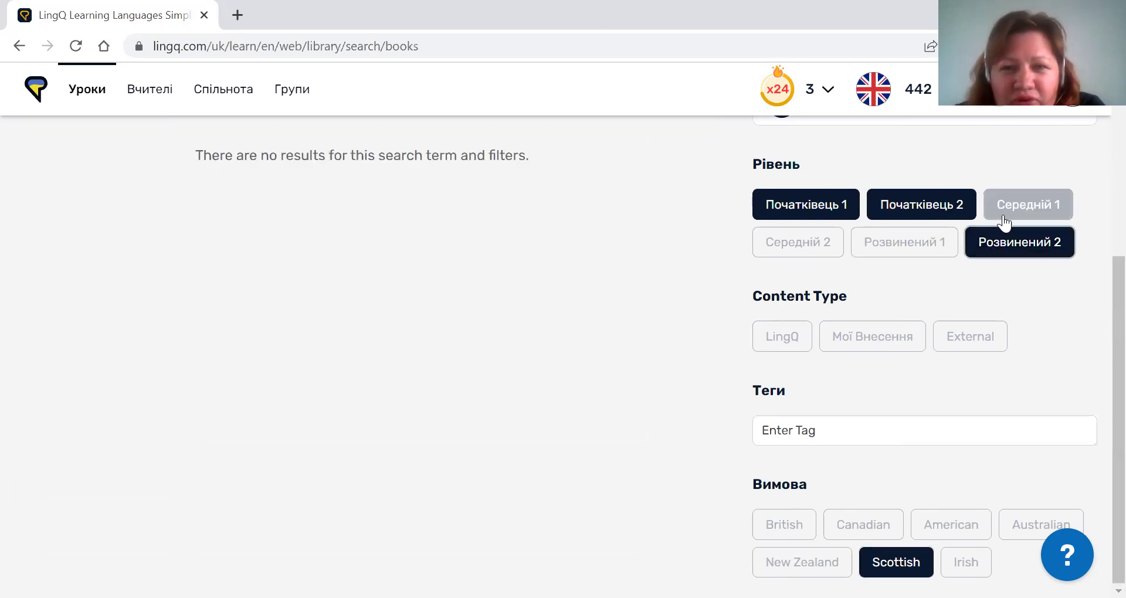
{"action": "left_click", "coordinate": [1005, 220]}
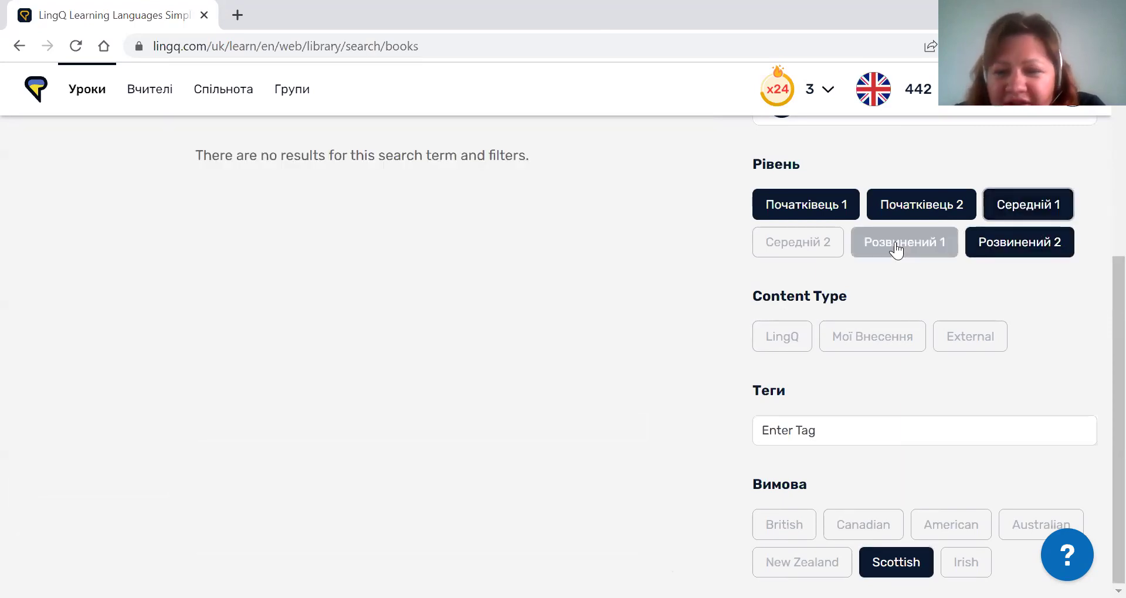
{"action": "left_click", "coordinate": [896, 249]}
{"action": "left_click", "coordinate": [787, 250]}
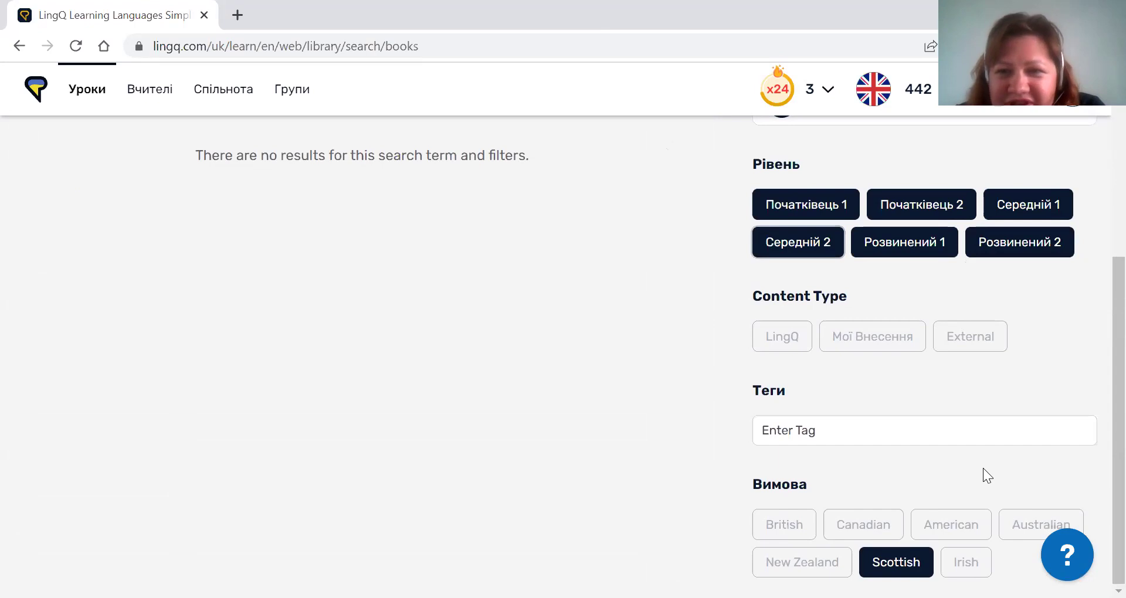
Clear all six level filters and the Scottish accent filter from the book list.
{"action": "left_click", "coordinate": [771, 204]}
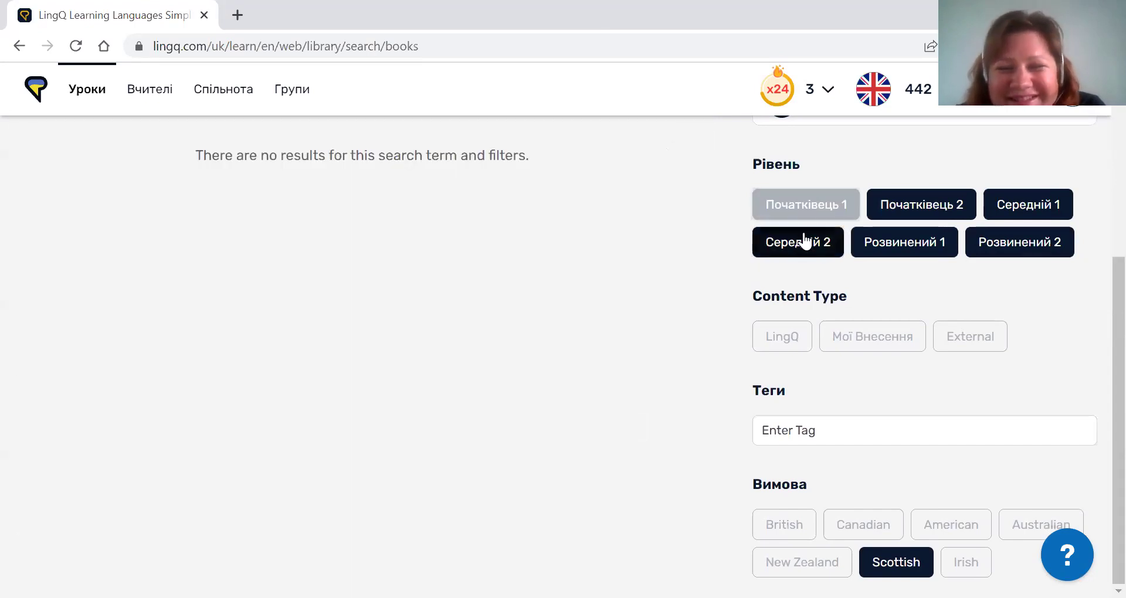
{"action": "left_click", "coordinate": [805, 240]}
{"action": "left_click", "coordinate": [934, 214]}
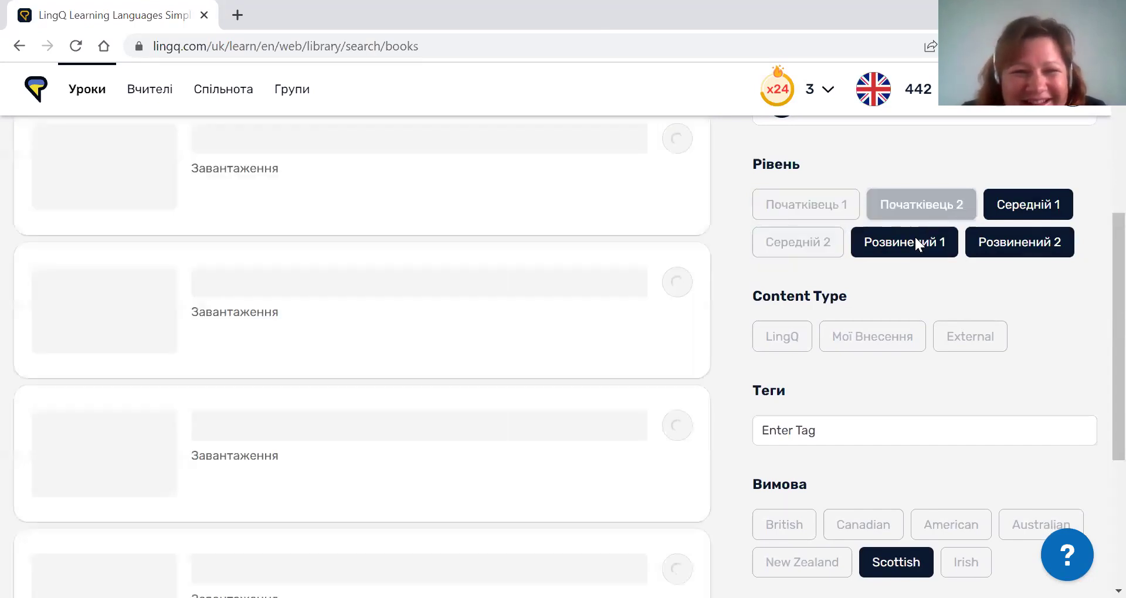
{"action": "left_click", "coordinate": [915, 244]}
{"action": "left_click", "coordinate": [1052, 208]}
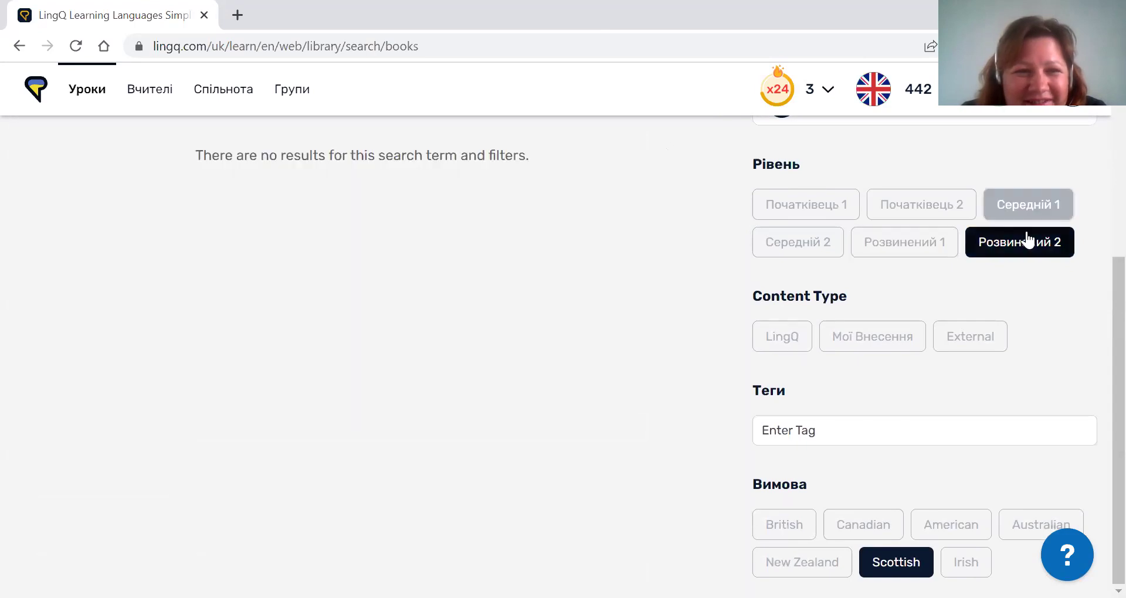
{"action": "left_click", "coordinate": [1025, 241]}
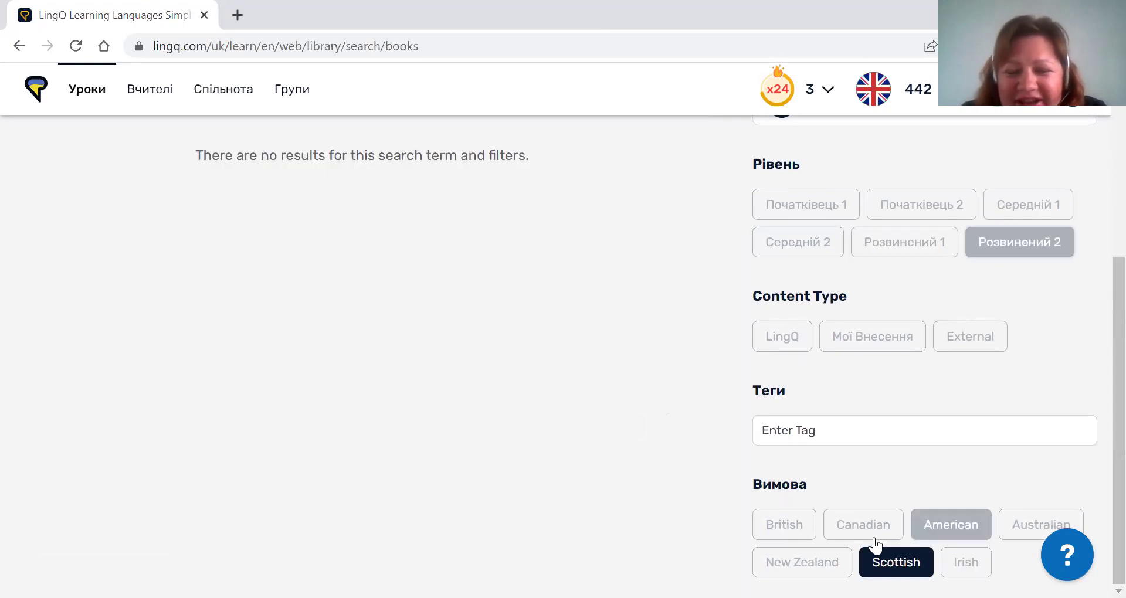
{"action": "left_click", "coordinate": [898, 563]}
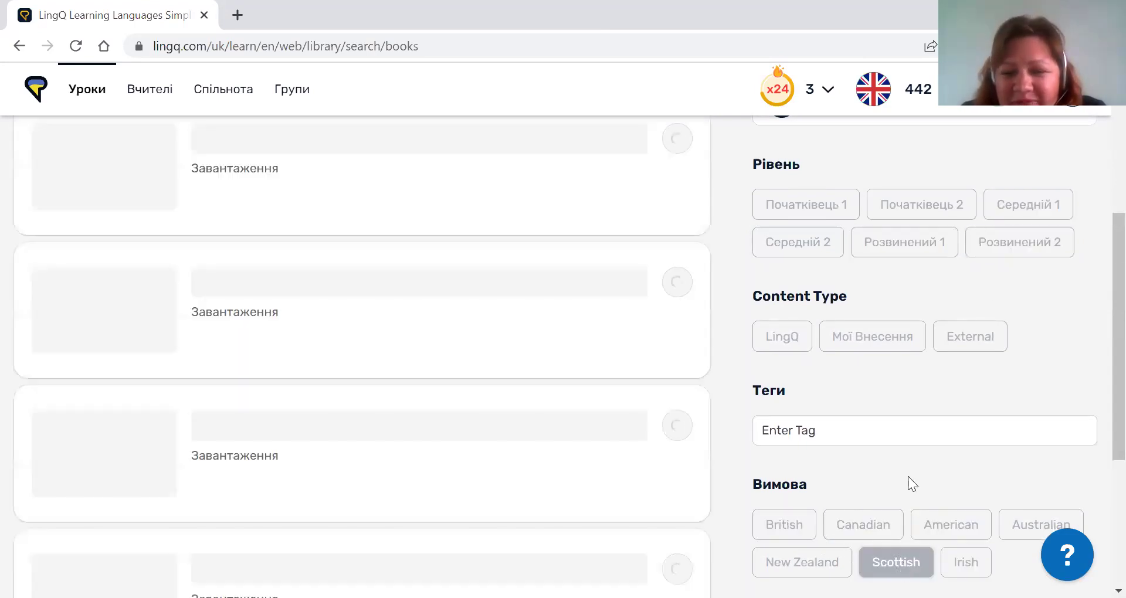
Limit the book list to the Початківець 2 level.
{"action": "left_click", "coordinate": [874, 241]}
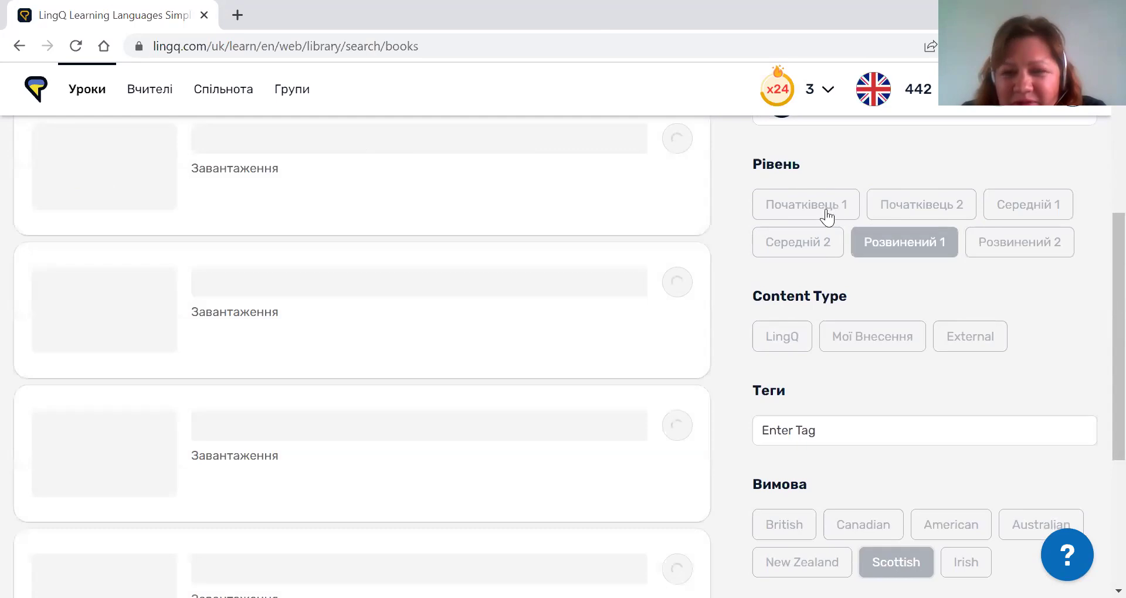
{"action": "left_click", "coordinate": [912, 206]}
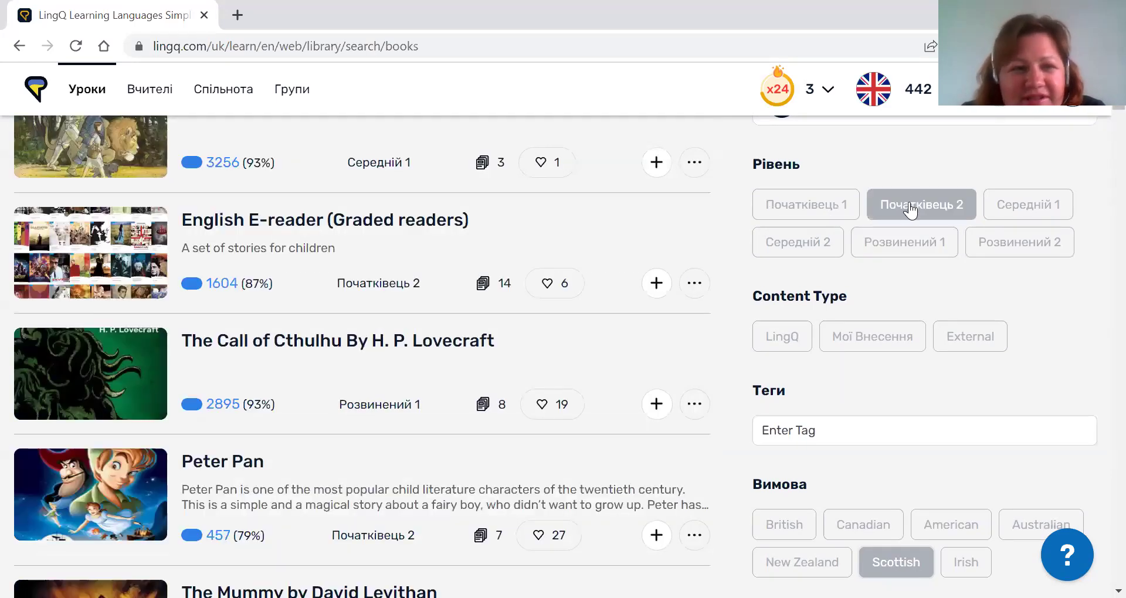
{"action": "left_click", "coordinate": [911, 207]}
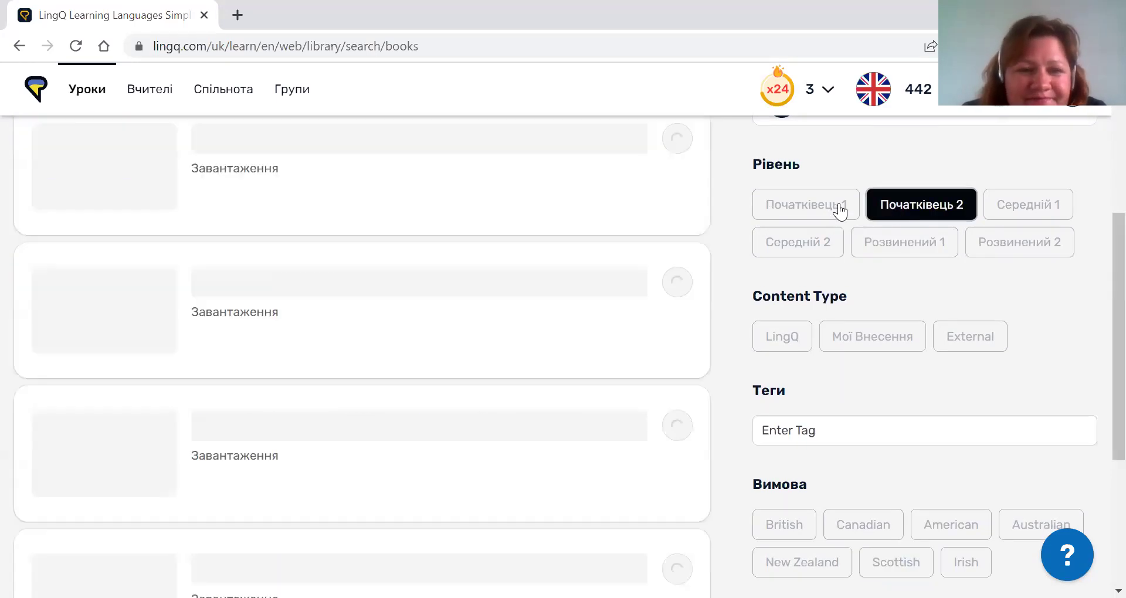
Return to the main library and look through its sections down to Стрічка новин and Новини.
{"action": "left_click", "coordinate": [35, 90]}
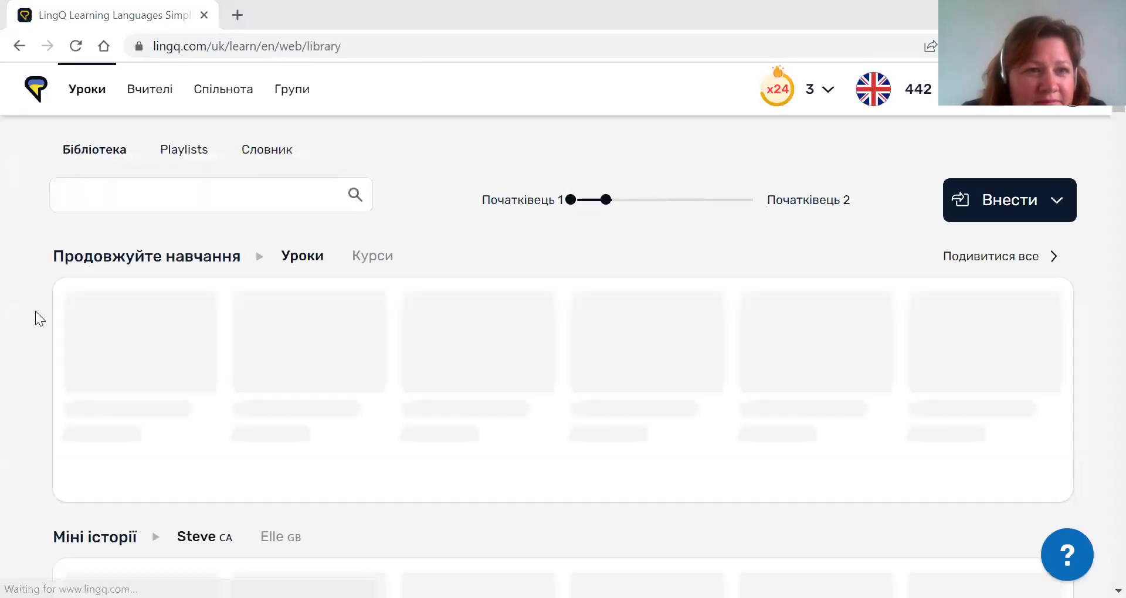
{"action": "scroll", "coordinate": [35, 311], "scroll_direction": "down", "scroll_amount": 4}
{"action": "scroll", "coordinate": [35, 311], "scroll_direction": "down", "scroll_amount": 3}
{"action": "scroll", "coordinate": [118, 330], "scroll_direction": "down", "scroll_amount": 2}
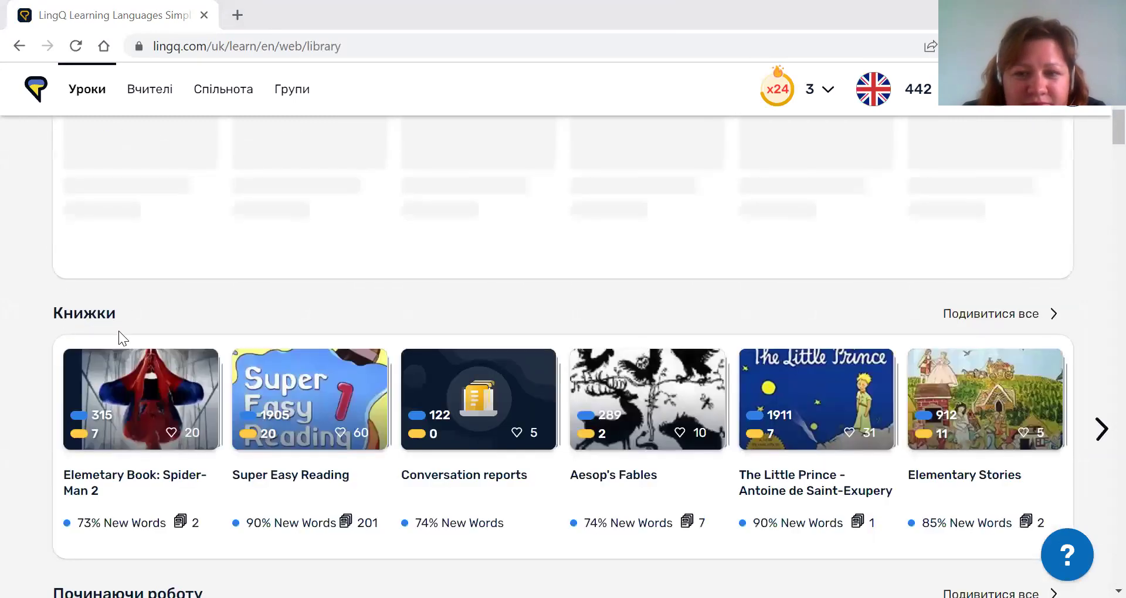
{"action": "scroll", "coordinate": [210, 329], "scroll_direction": "down", "scroll_amount": 4}
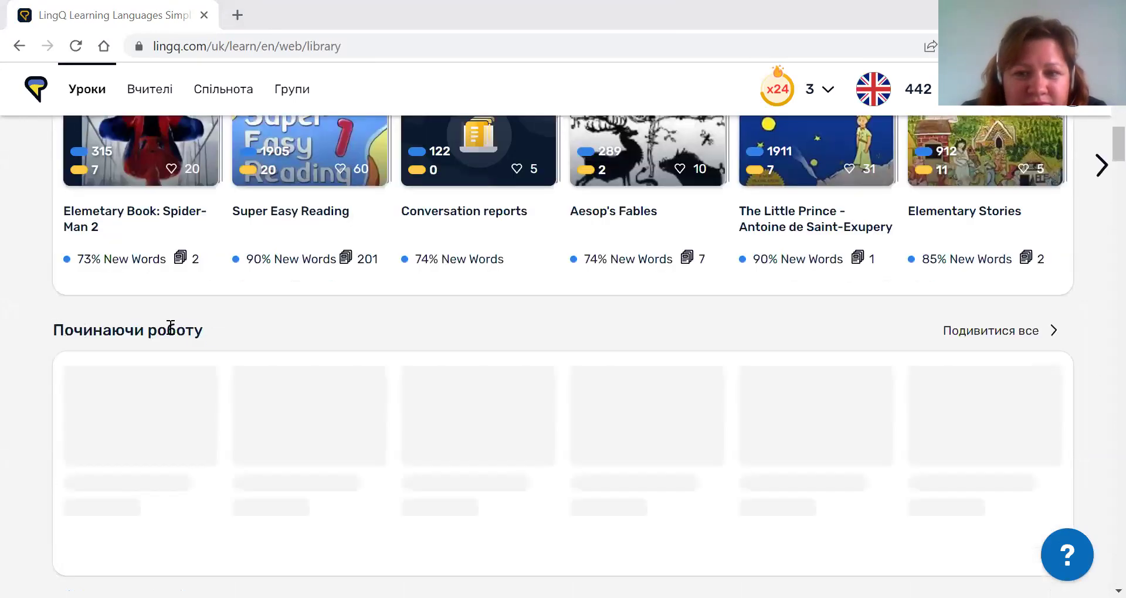
{"action": "scroll", "coordinate": [12, 357], "scroll_direction": "down", "scroll_amount": 7}
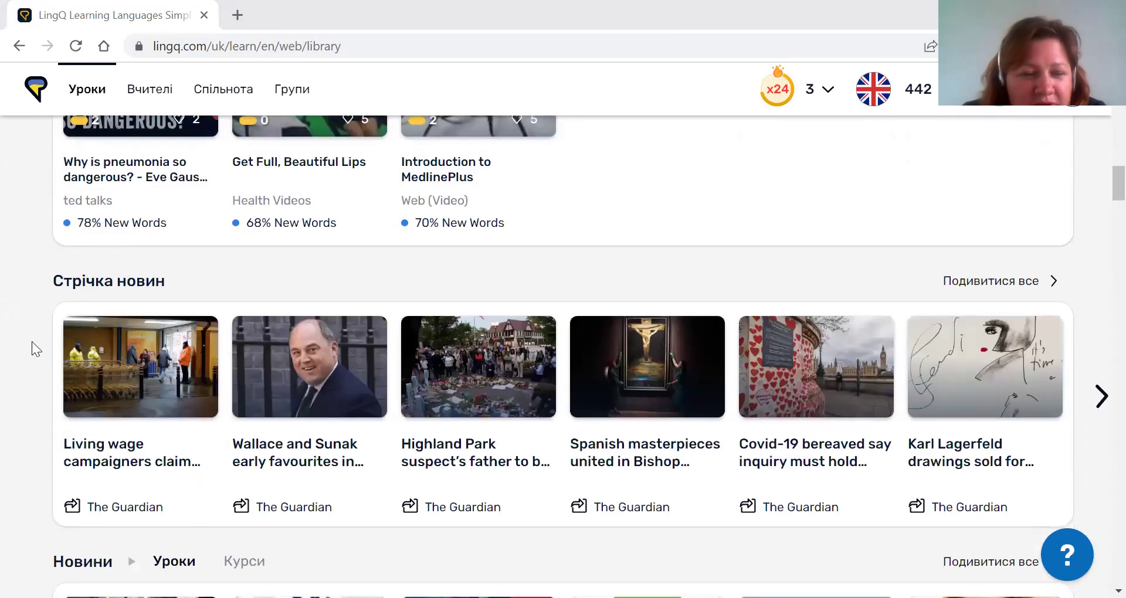
{"action": "scroll", "coordinate": [31, 346], "scroll_direction": "down", "scroll_amount": 3}
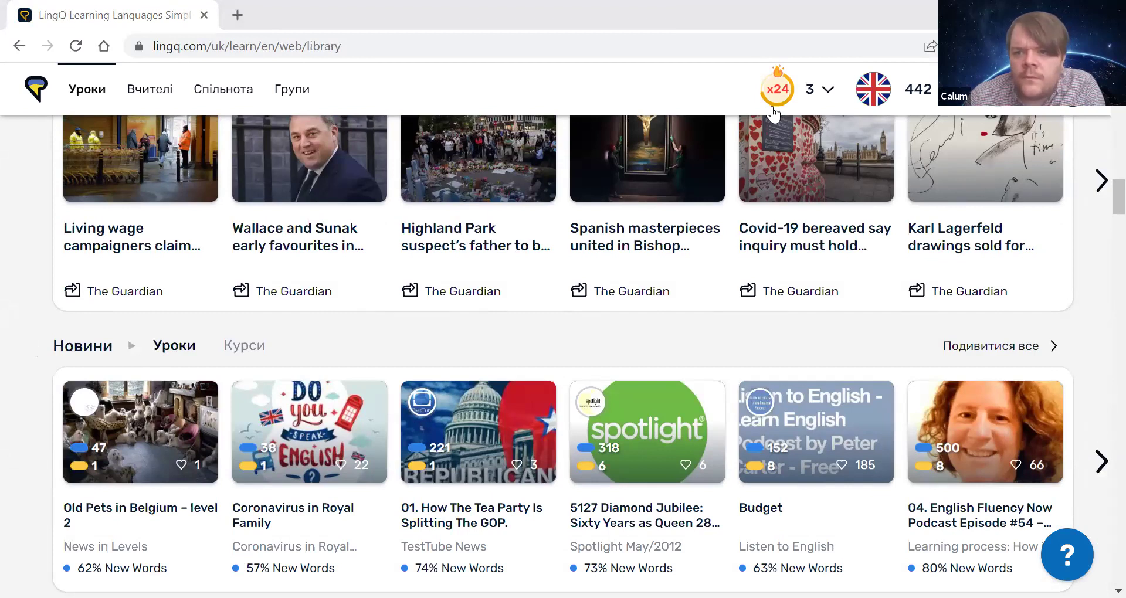
Open the full list of Новини lessons and look through the lessons offered.
{"action": "left_click", "coordinate": [1000, 347]}
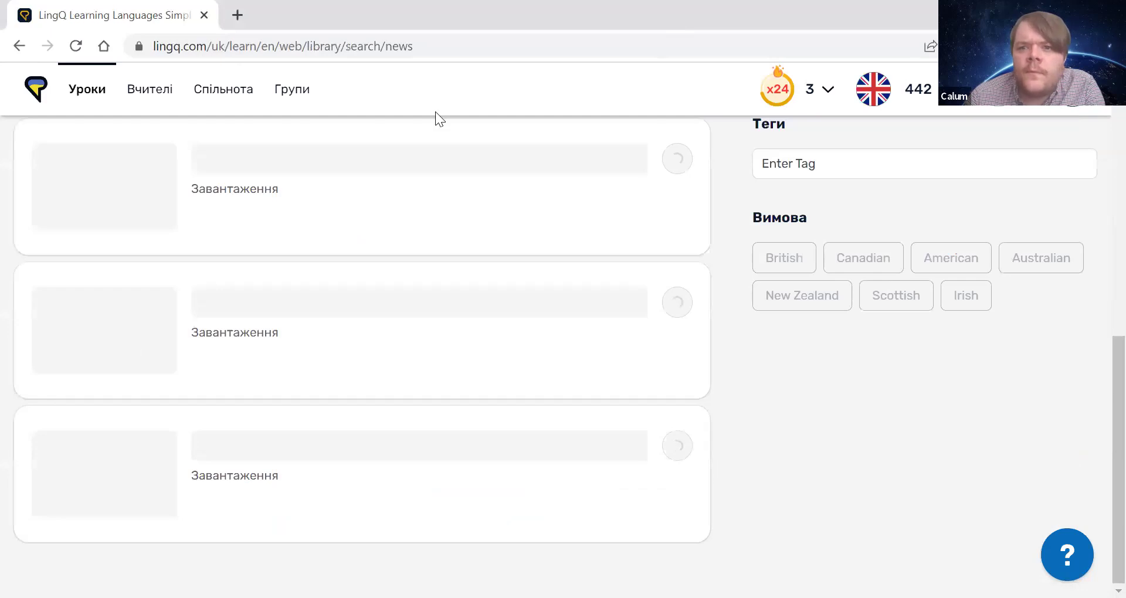
{"action": "scroll", "coordinate": [867, 314], "scroll_direction": "up", "scroll_amount": 4}
{"action": "scroll", "coordinate": [867, 314], "scroll_direction": "up", "scroll_amount": 8}
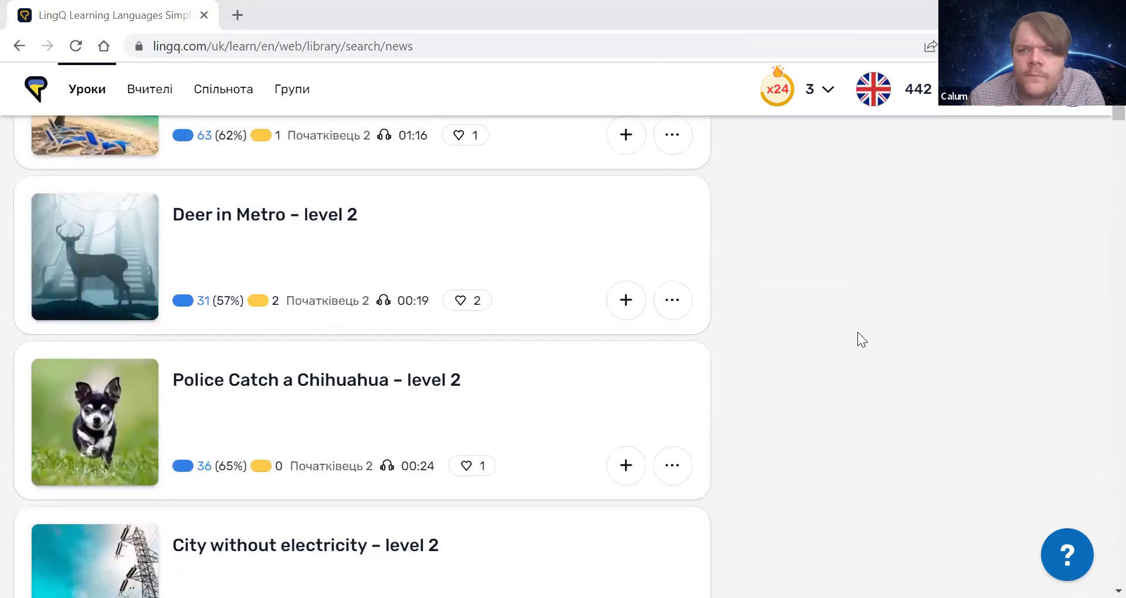
{"action": "scroll", "coordinate": [857, 332], "scroll_direction": "down", "scroll_amount": 6}
{"action": "scroll", "coordinate": [857, 339], "scroll_direction": "down", "scroll_amount": 8}
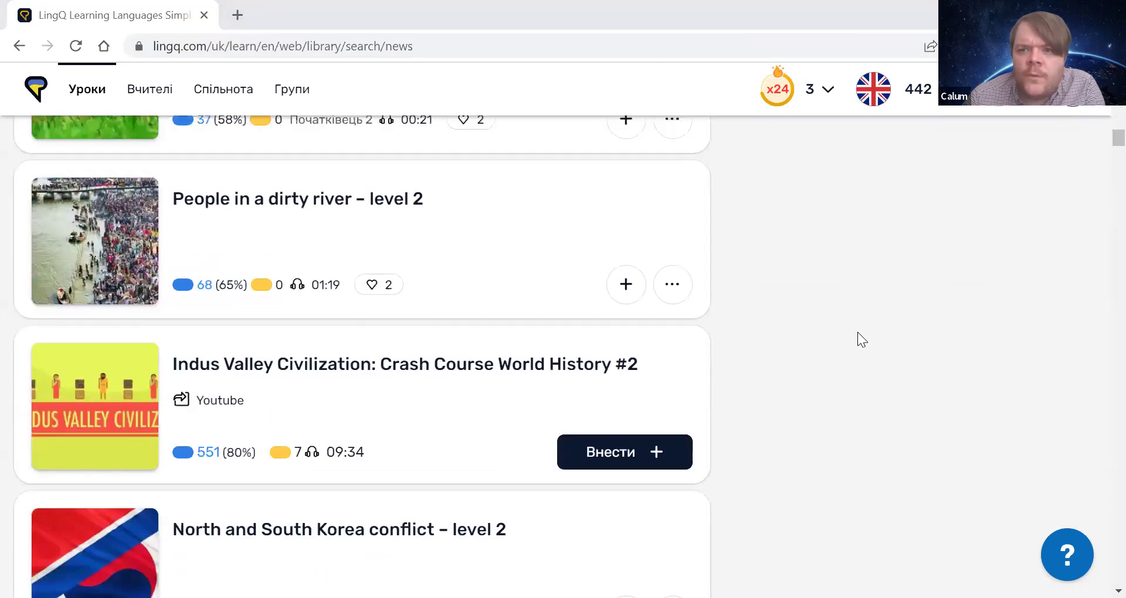
{"action": "scroll", "coordinate": [858, 333], "scroll_direction": "up", "scroll_amount": 6}
{"action": "scroll", "coordinate": [1020, 265], "scroll_direction": "up", "scroll_amount": 4}
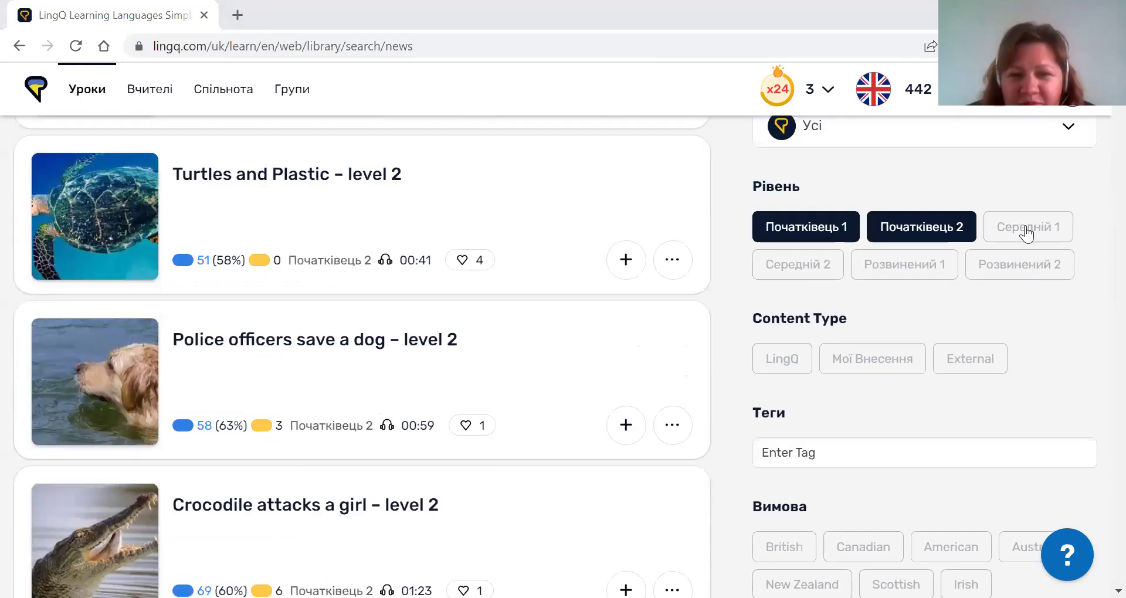
Add levels Середній 1, Середній 2, Розвинений 1 and Розвинений 2 to the news filter and choose the Scottish accent.
{"action": "left_click", "coordinate": [1026, 234]}
{"action": "left_click", "coordinate": [1019, 264]}
{"action": "left_click", "coordinate": [909, 264]}
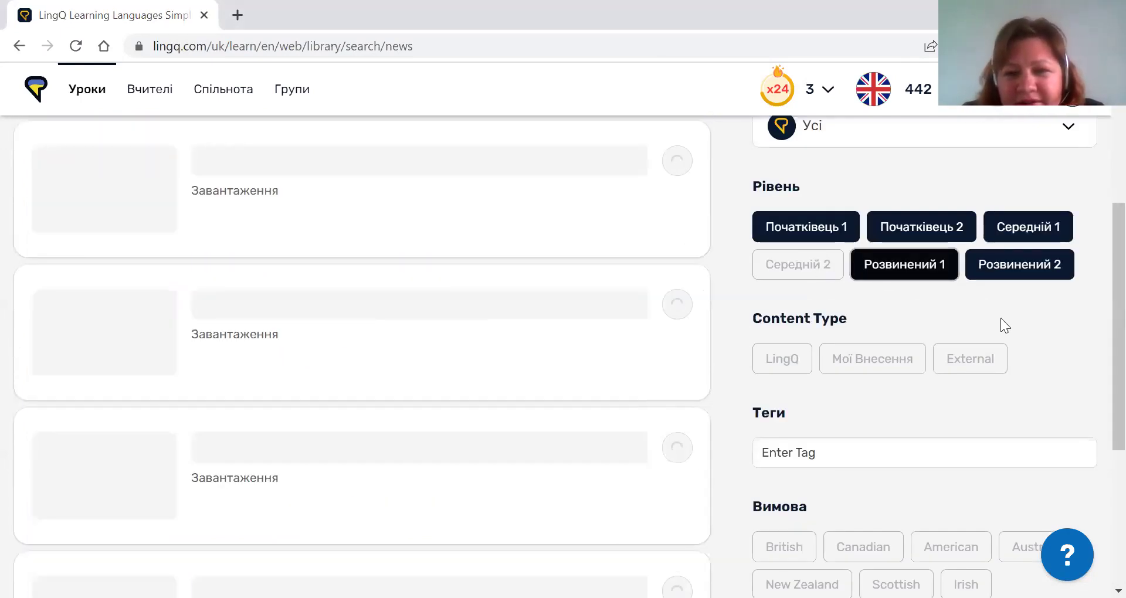
{"action": "scroll", "coordinate": [1000, 318], "scroll_direction": "down", "scroll_amount": 2}
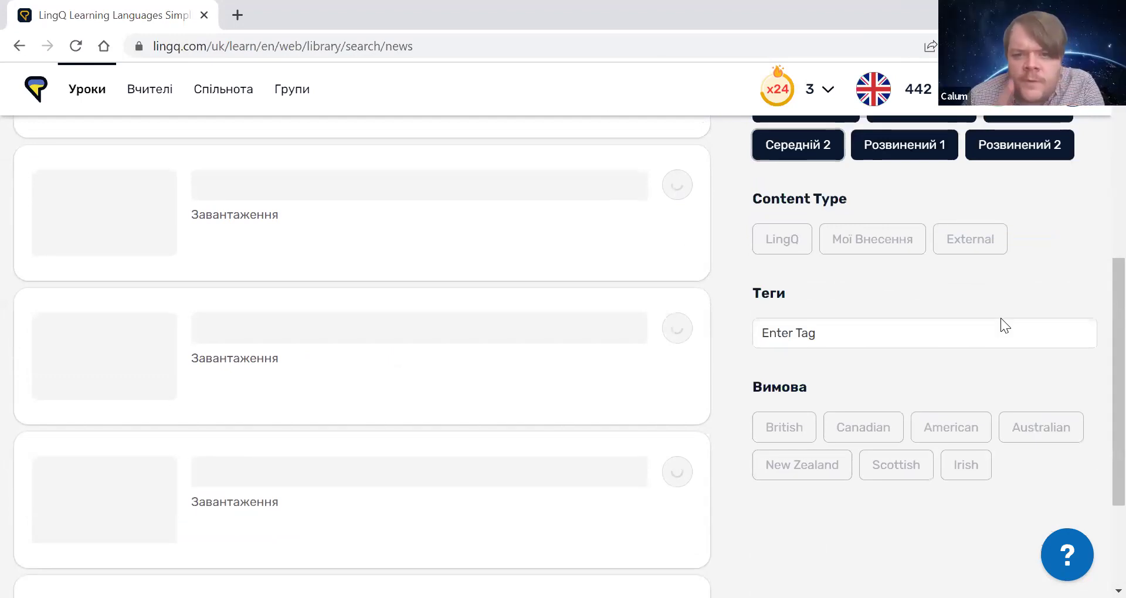
{"action": "scroll", "coordinate": [1000, 318], "scroll_direction": "down", "scroll_amount": 1}
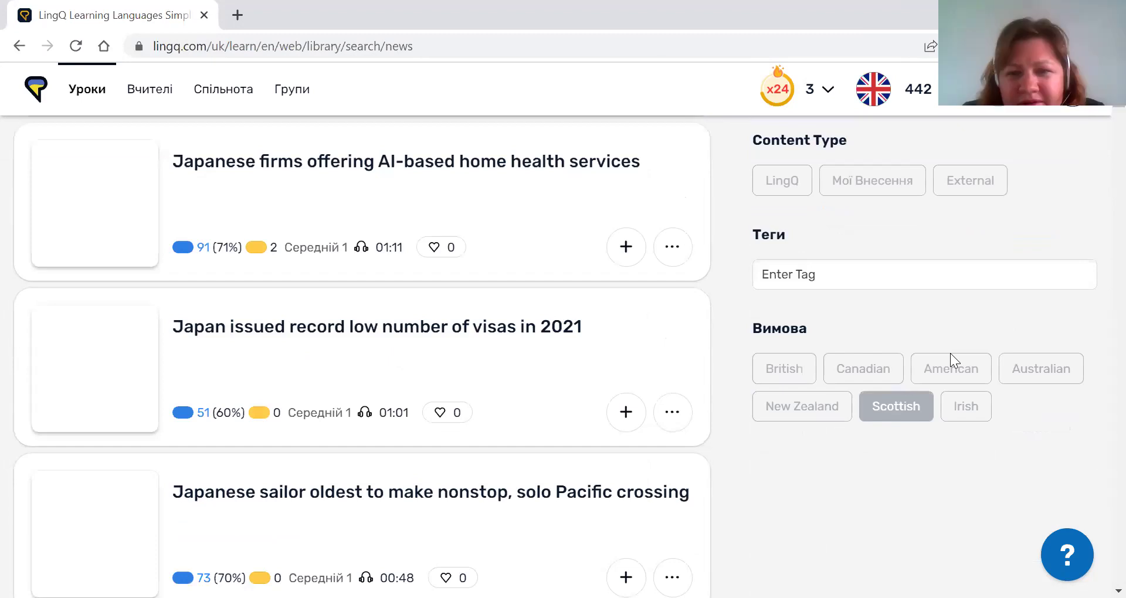
Clear all six level filters from the news list and go back to the main library page.
{"action": "scroll", "coordinate": [950, 353], "scroll_direction": "up", "scroll_amount": 3}
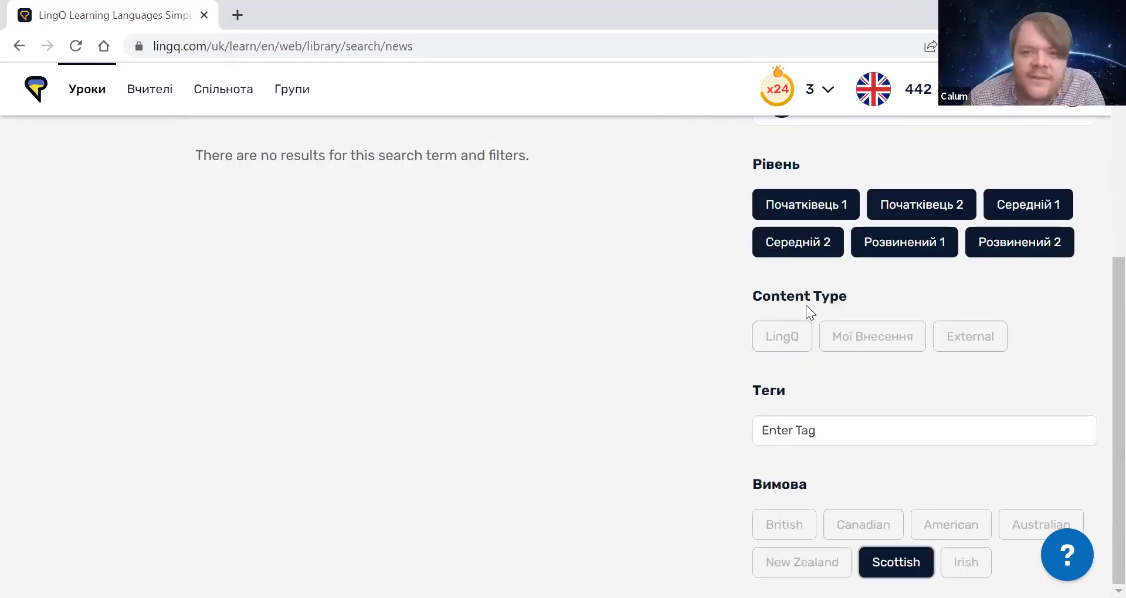
{"action": "scroll", "coordinate": [806, 266], "scroll_direction": "up", "scroll_amount": 1}
{"action": "scroll", "coordinate": [809, 319], "scroll_direction": "up", "scroll_amount": 2}
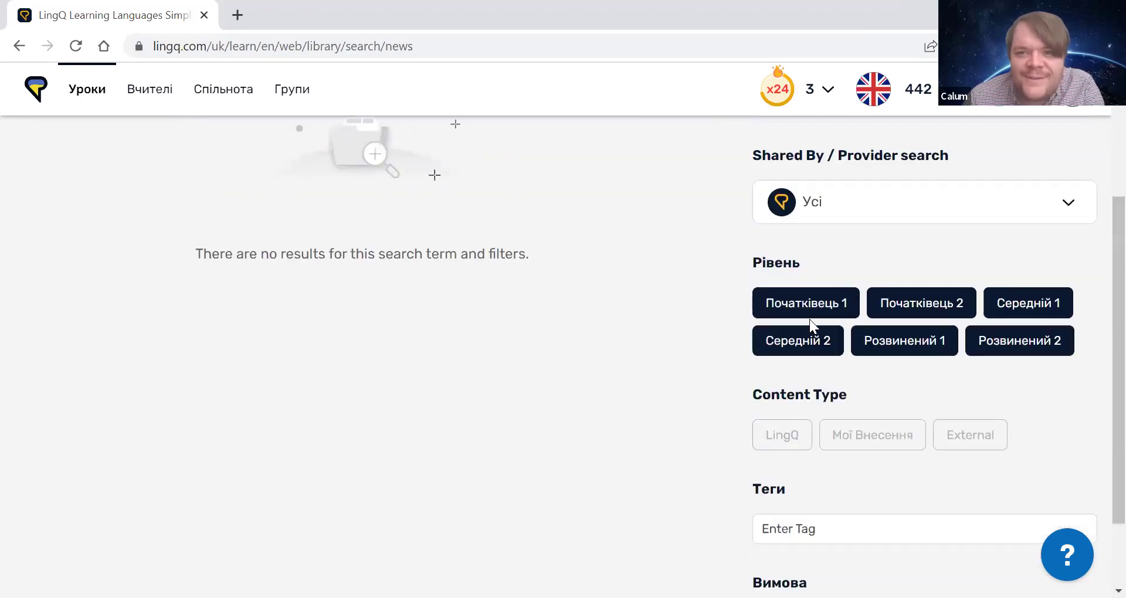
{"action": "left_click", "coordinate": [774, 304]}
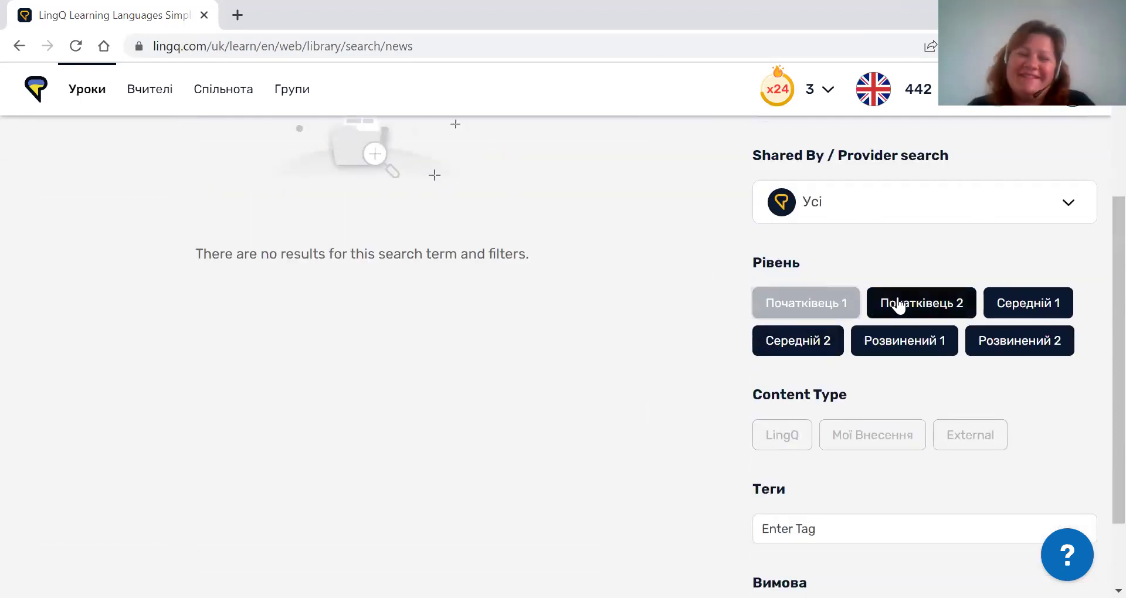
{"action": "left_click", "coordinate": [900, 305]}
{"action": "left_click", "coordinate": [1005, 303]}
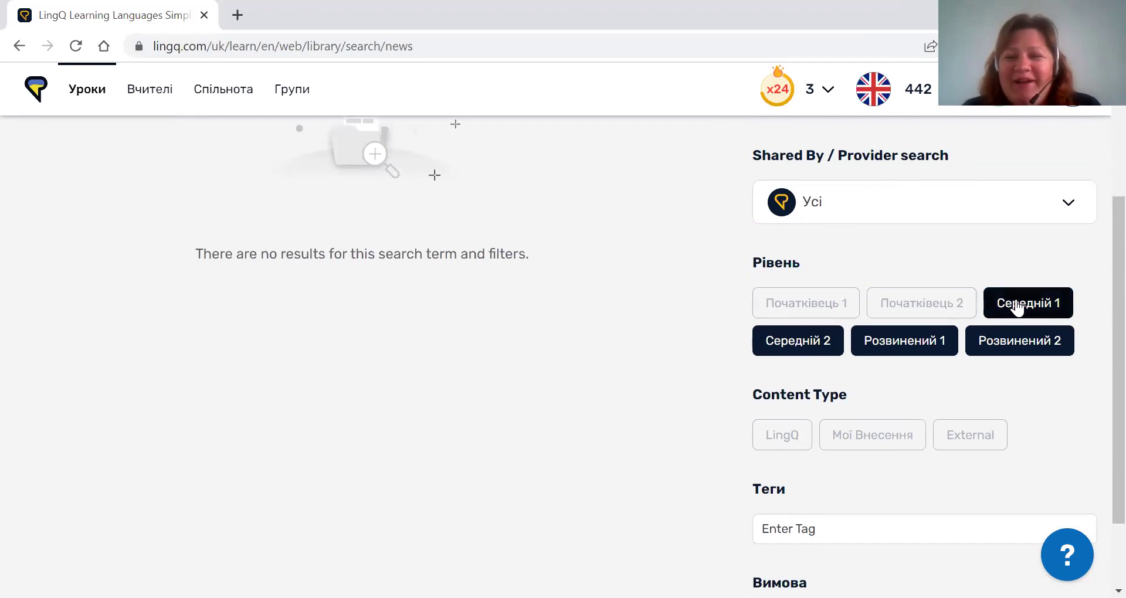
{"action": "left_click", "coordinate": [795, 342]}
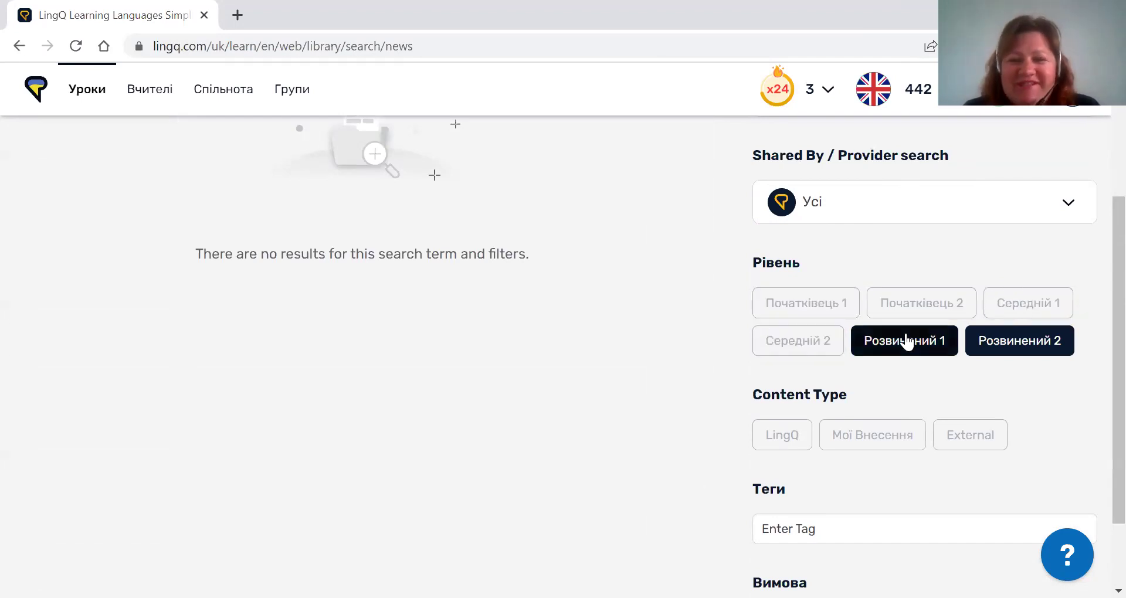
{"action": "left_click", "coordinate": [906, 342]}
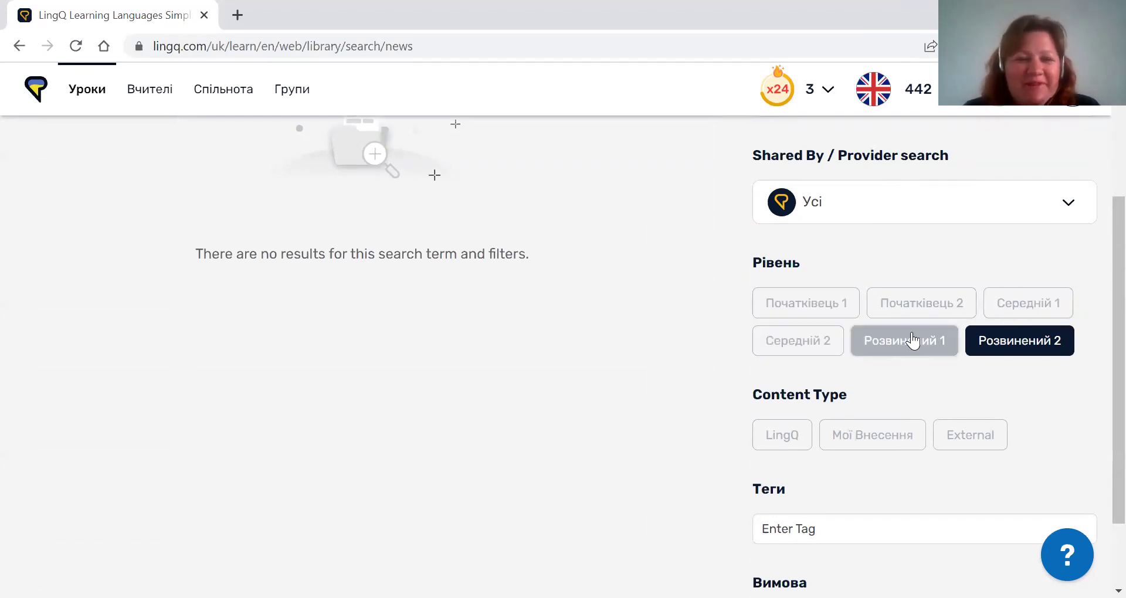
{"action": "left_click", "coordinate": [1001, 350]}
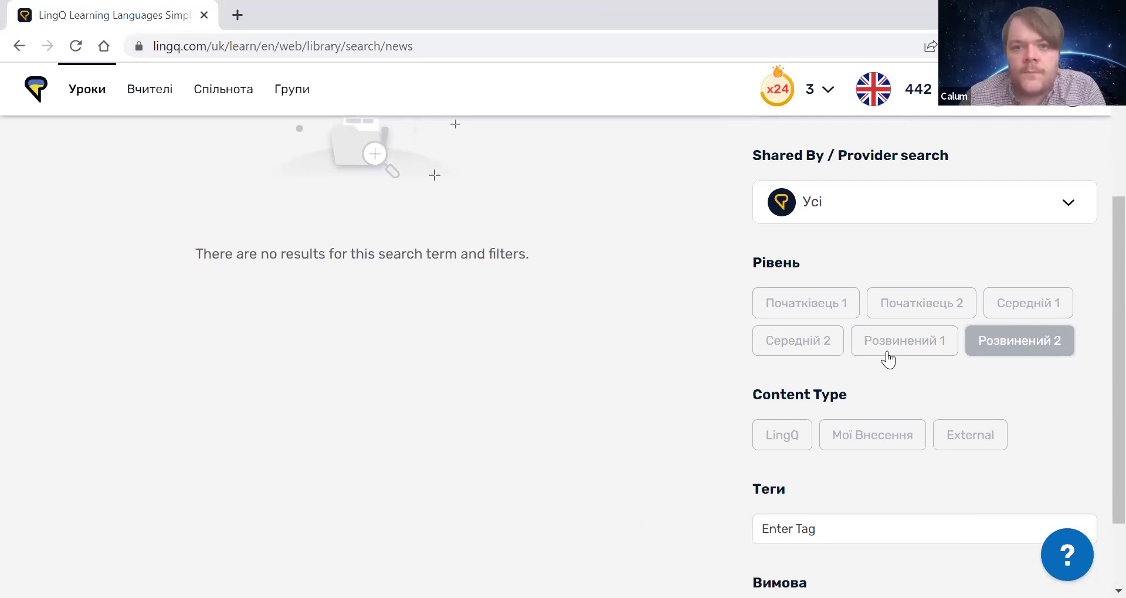
{"action": "left_click", "coordinate": [821, 337]}
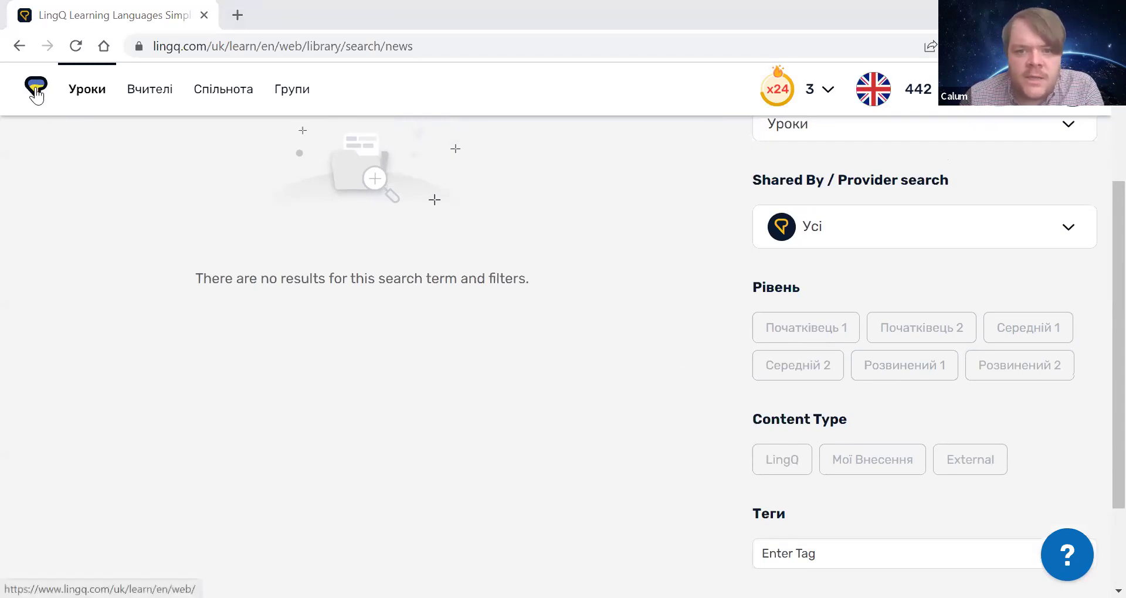
{"action": "left_click", "coordinate": [37, 92]}
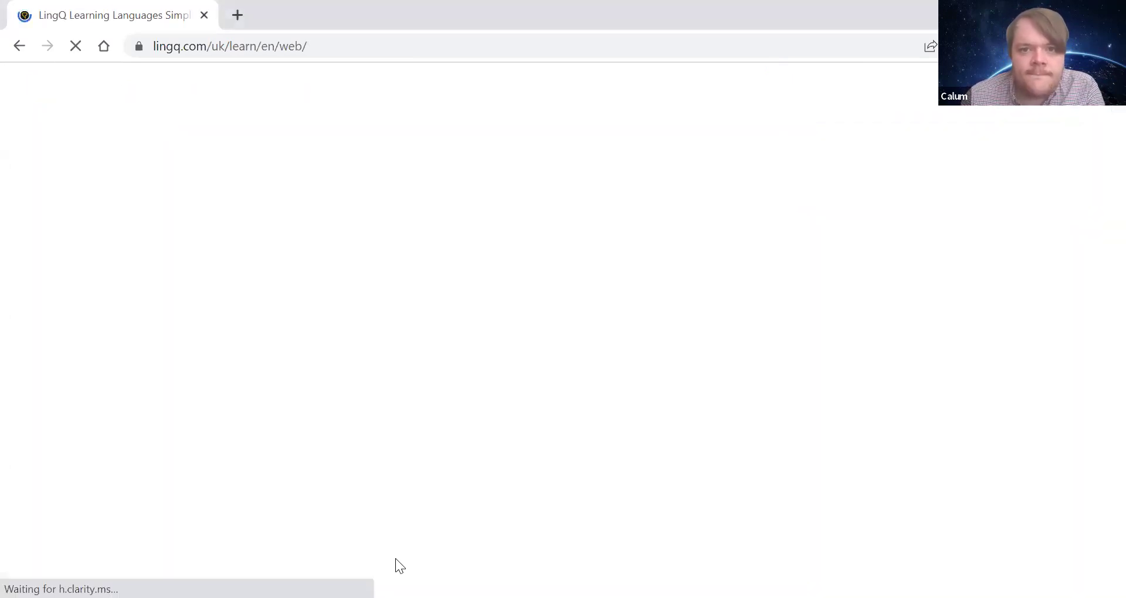